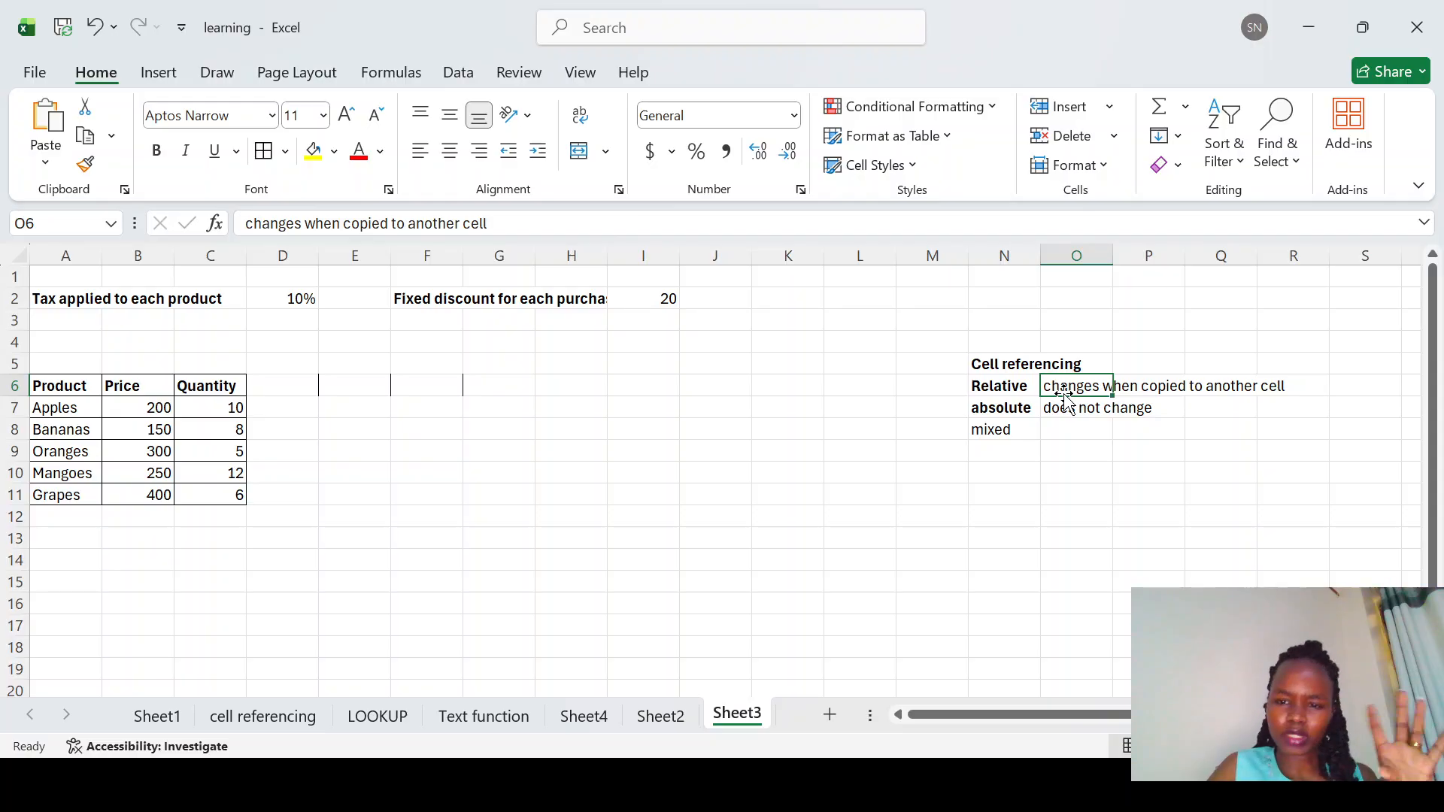
left_click(1064, 409)
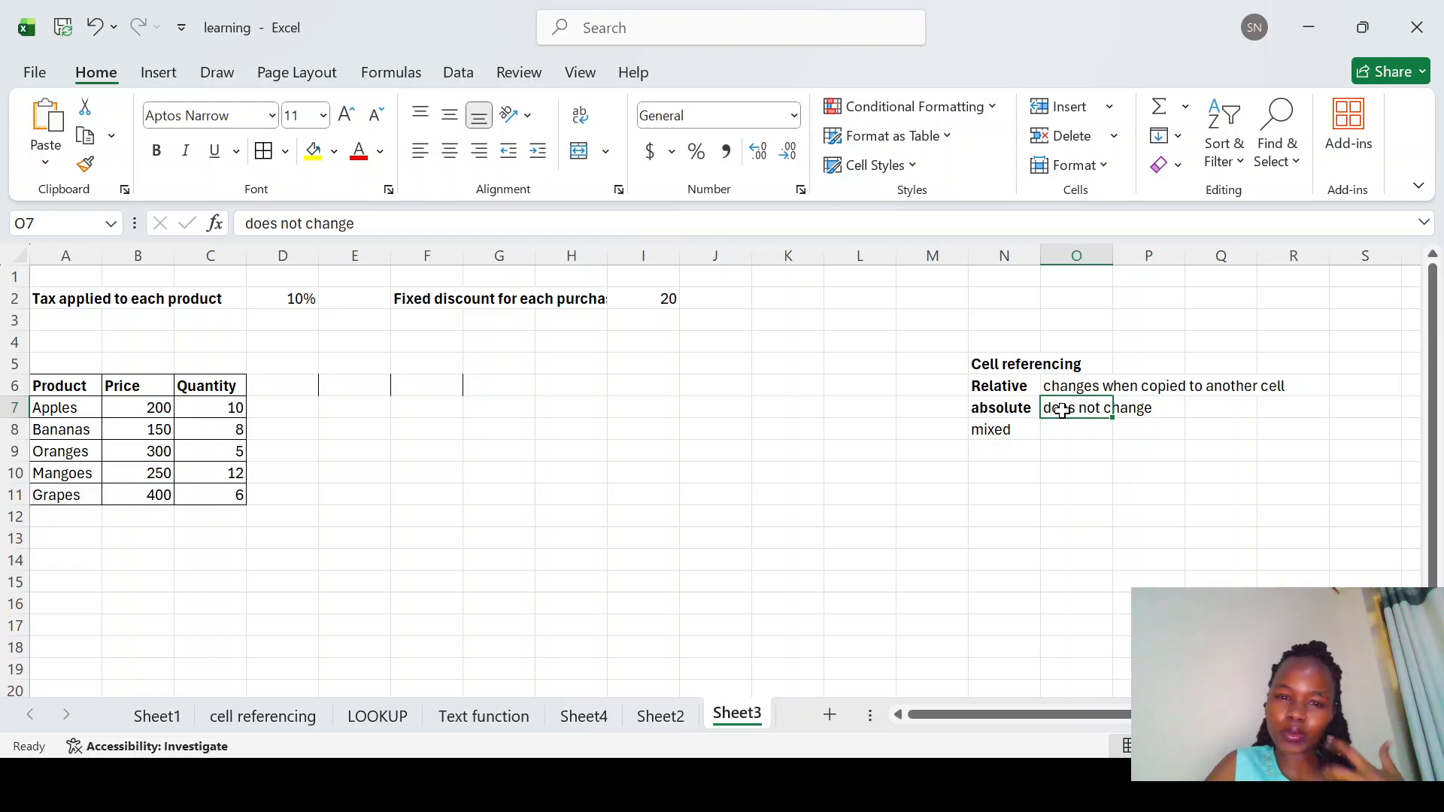
left_click(1024, 430)
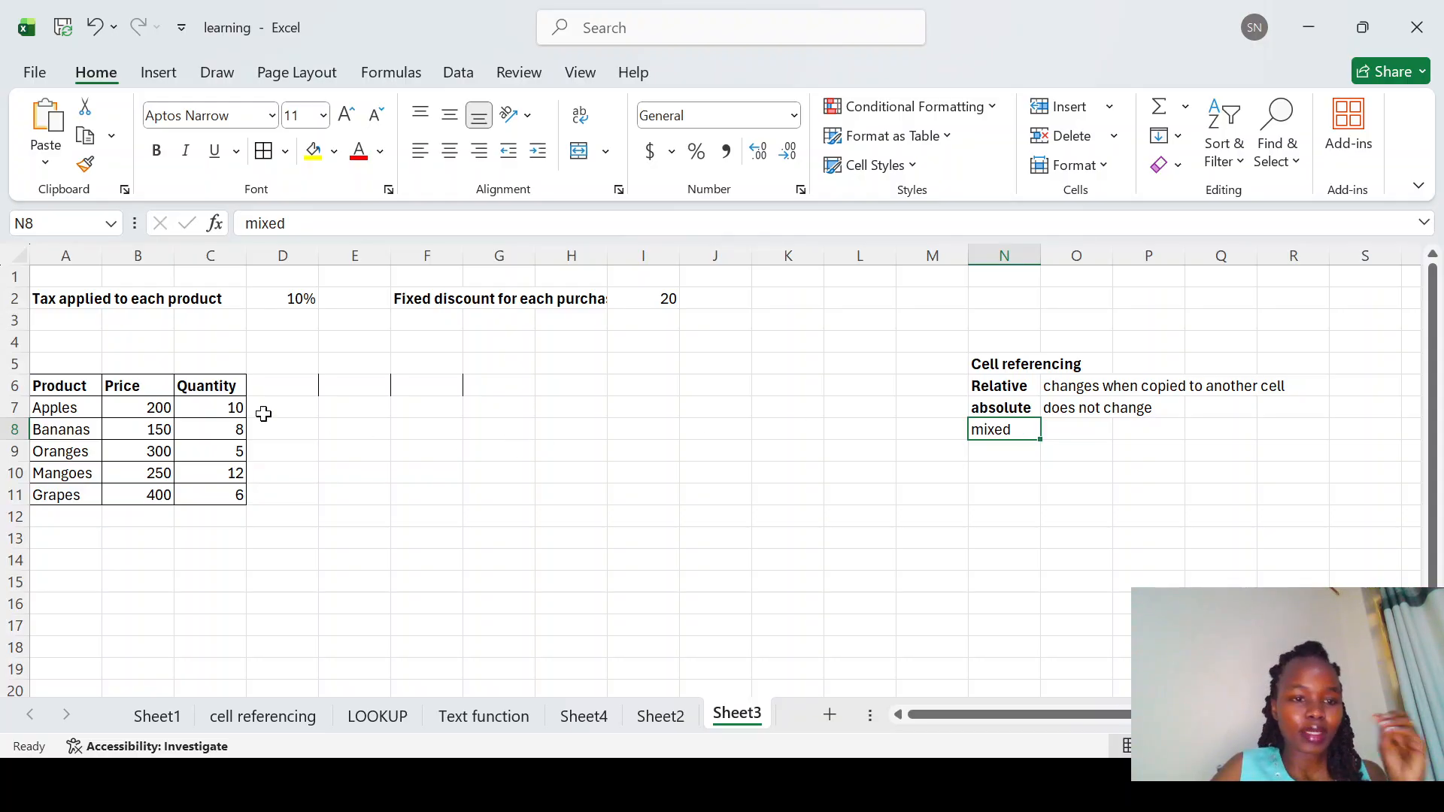
left_click_drag(43, 385, 236, 488)
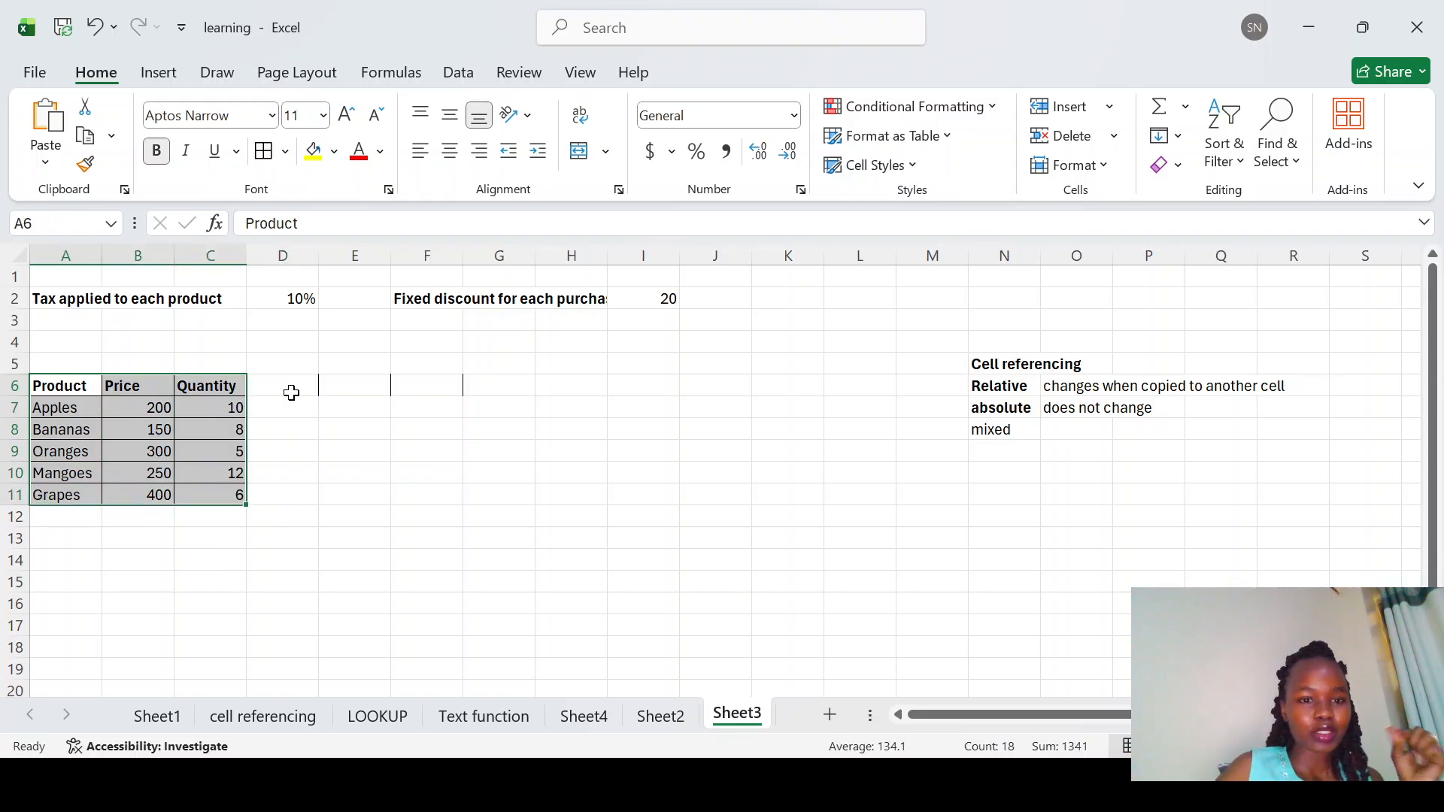
Step: Add the column heading Total amount in D6 next to Quantity
left_click(272, 380)
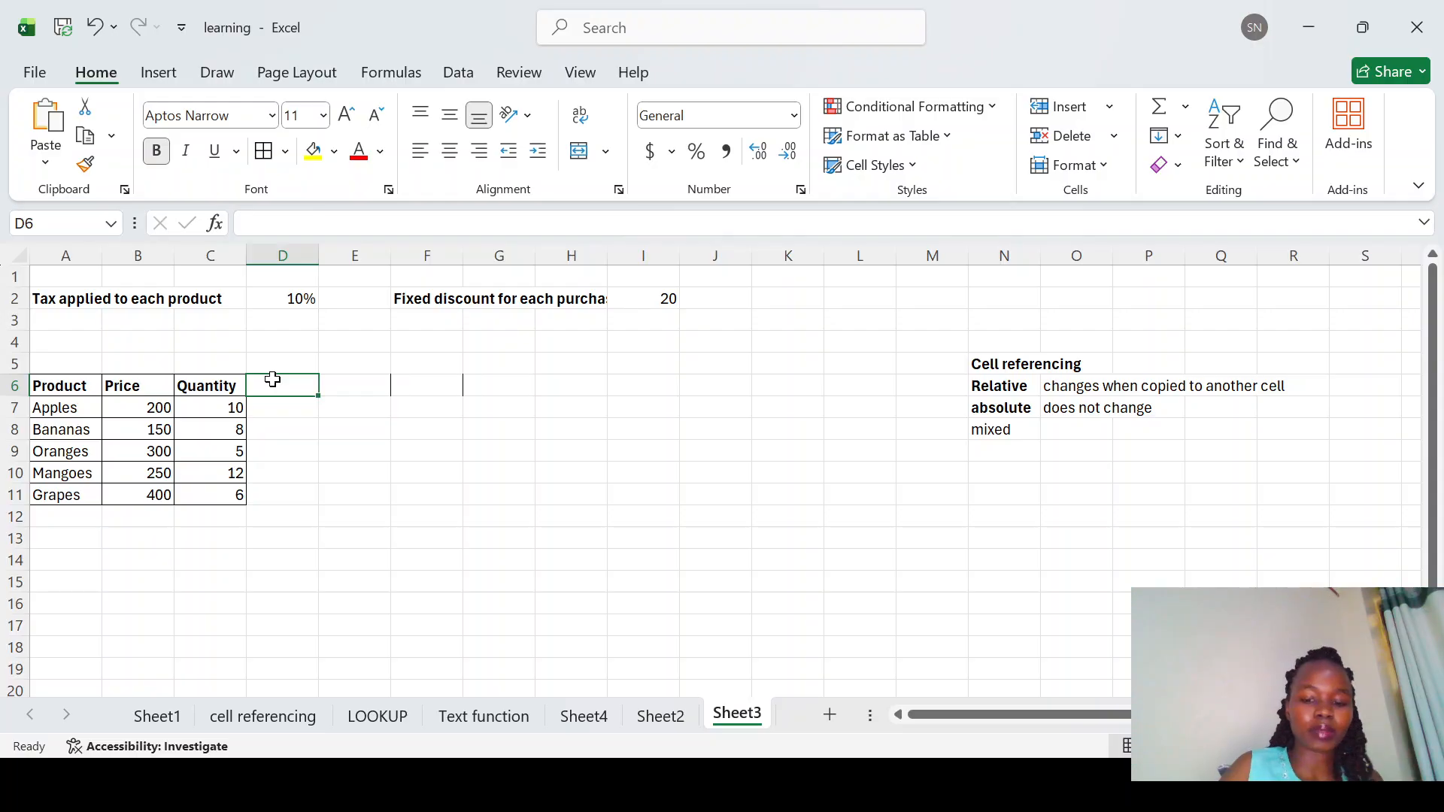
type("Tot\\")
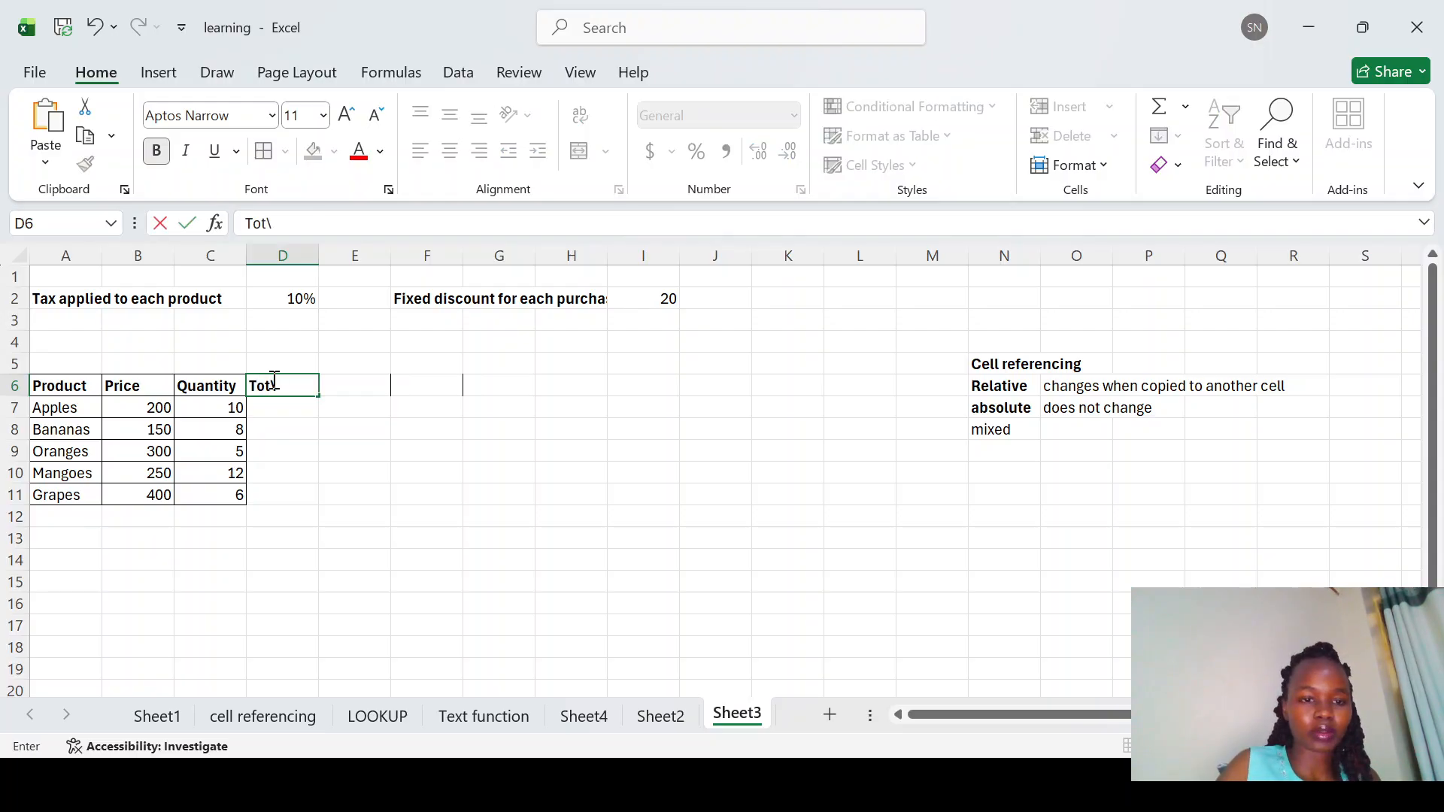
type("\\\\")
key("BackSpace")
key("BackSpace")
key("BackSpace")
key("BackSpace")
key("BackSpace")
key("BackSpace")
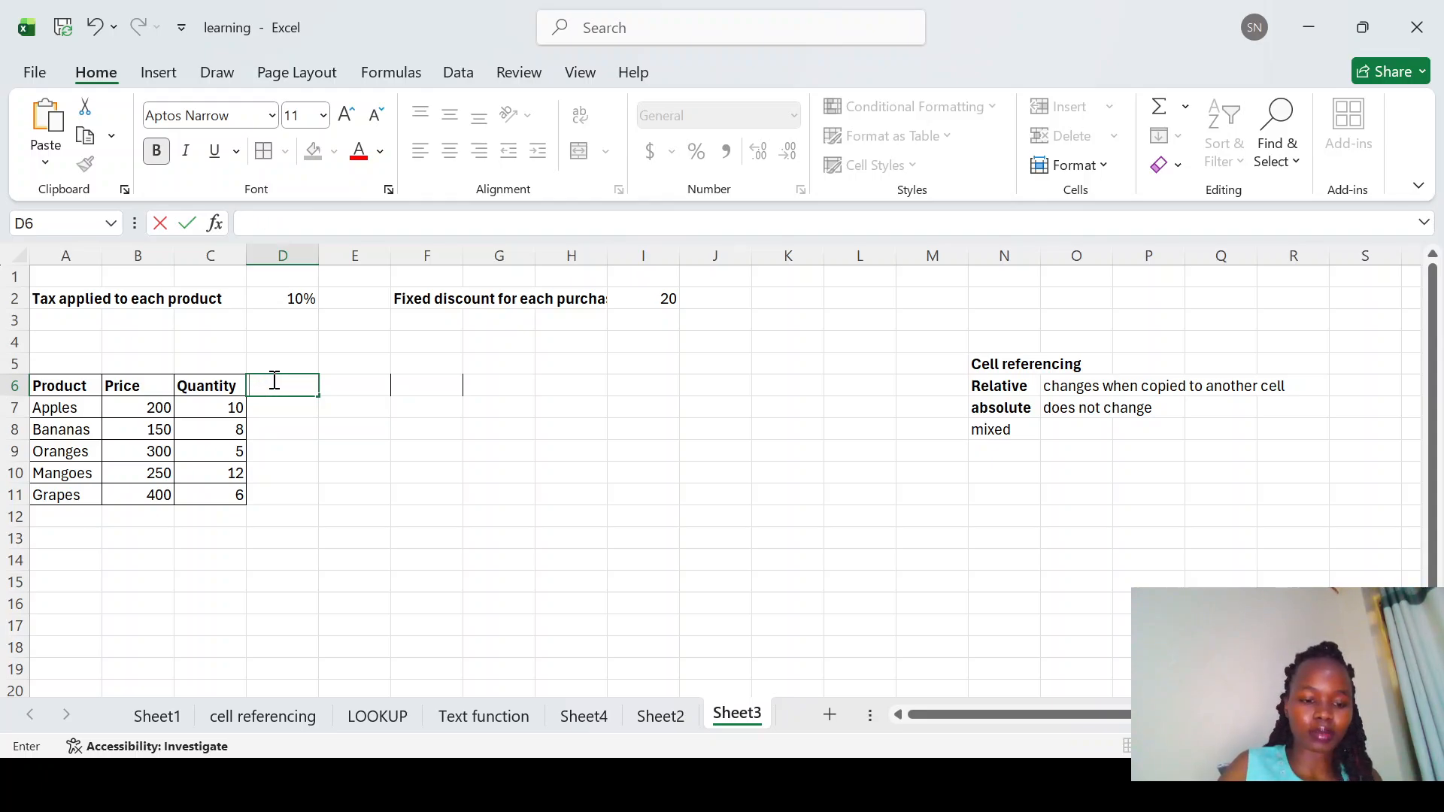
type("tOTAL")
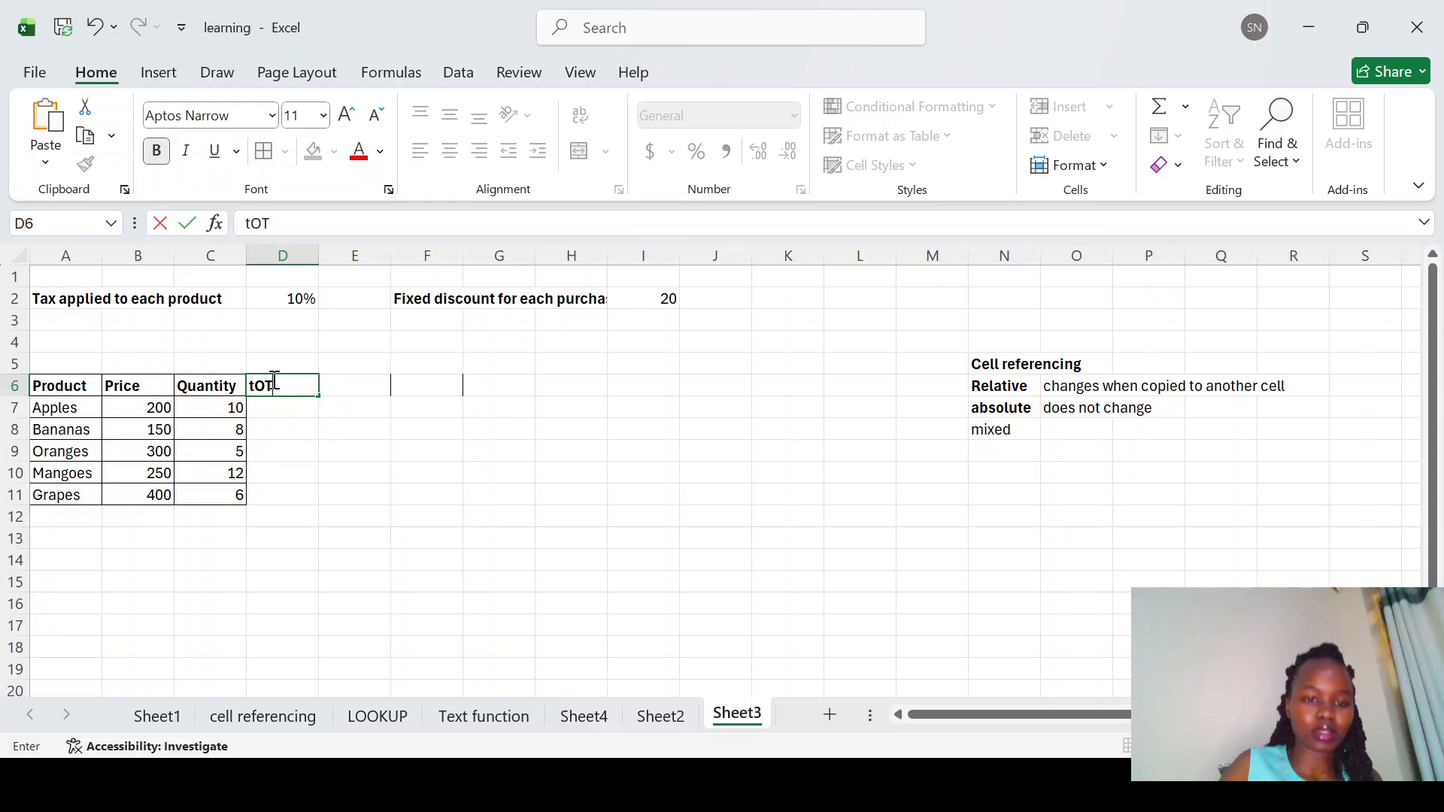
key("BackSpace")
key("BackSpace")
key("BackSpace")
key("BackSpace")
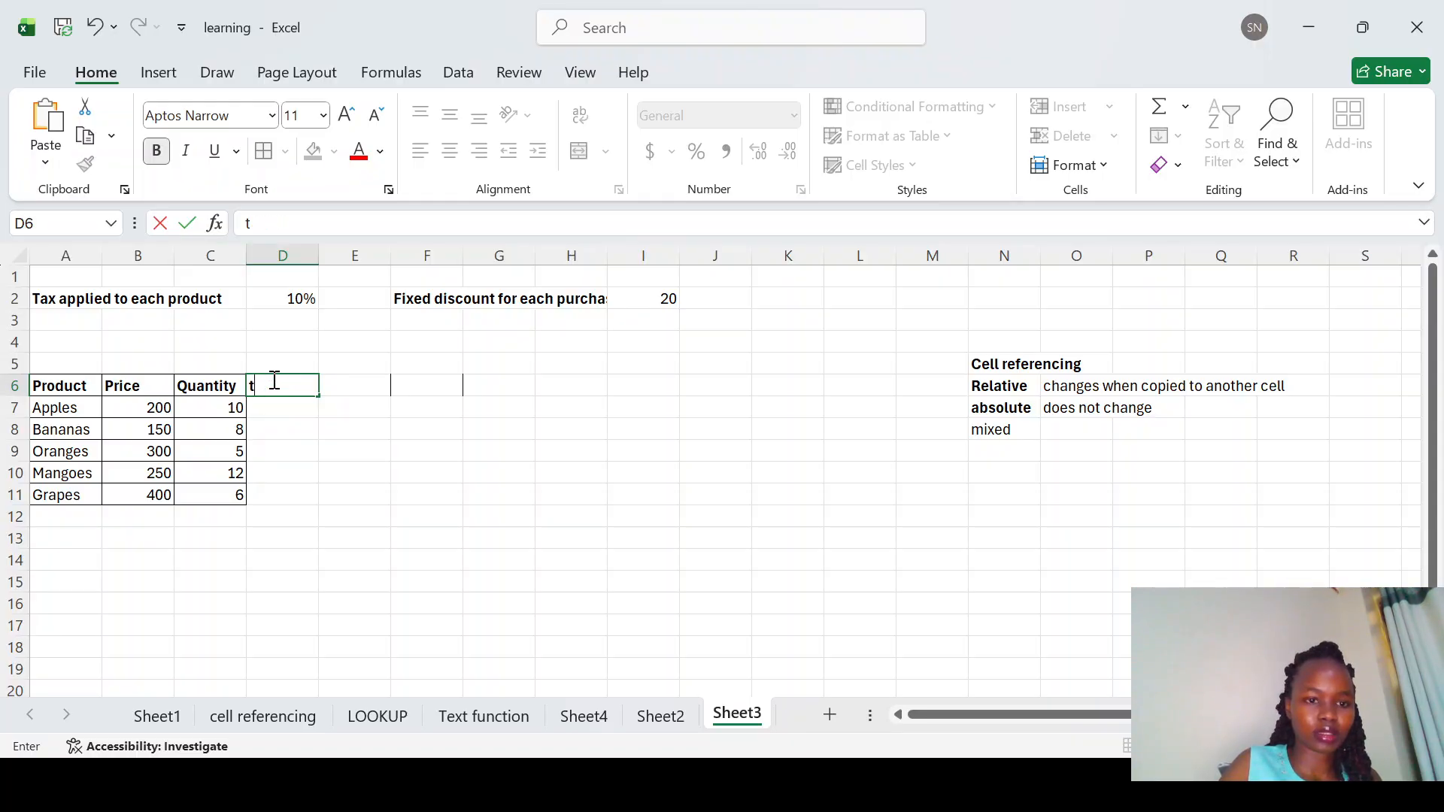
type("T")
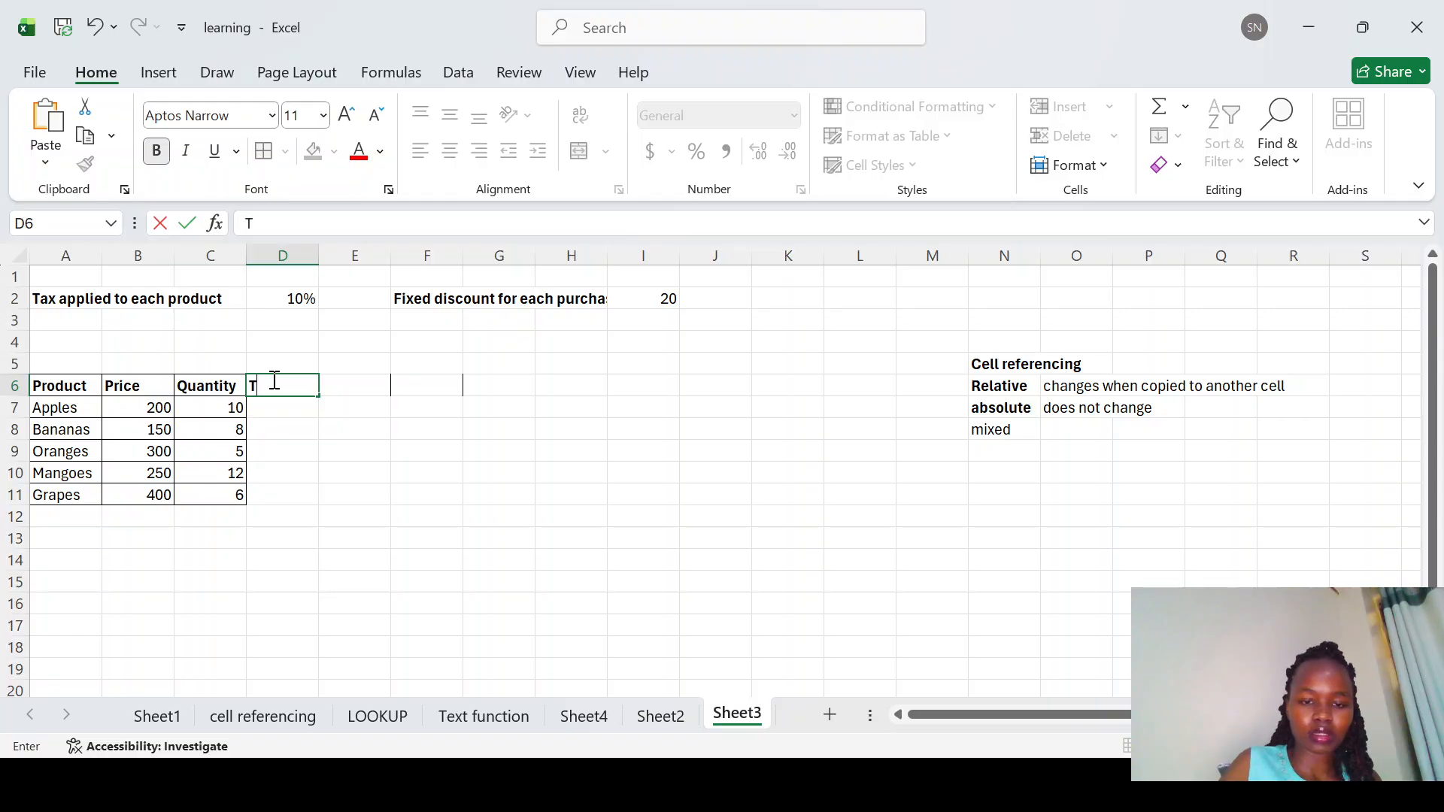
type("otal amount")
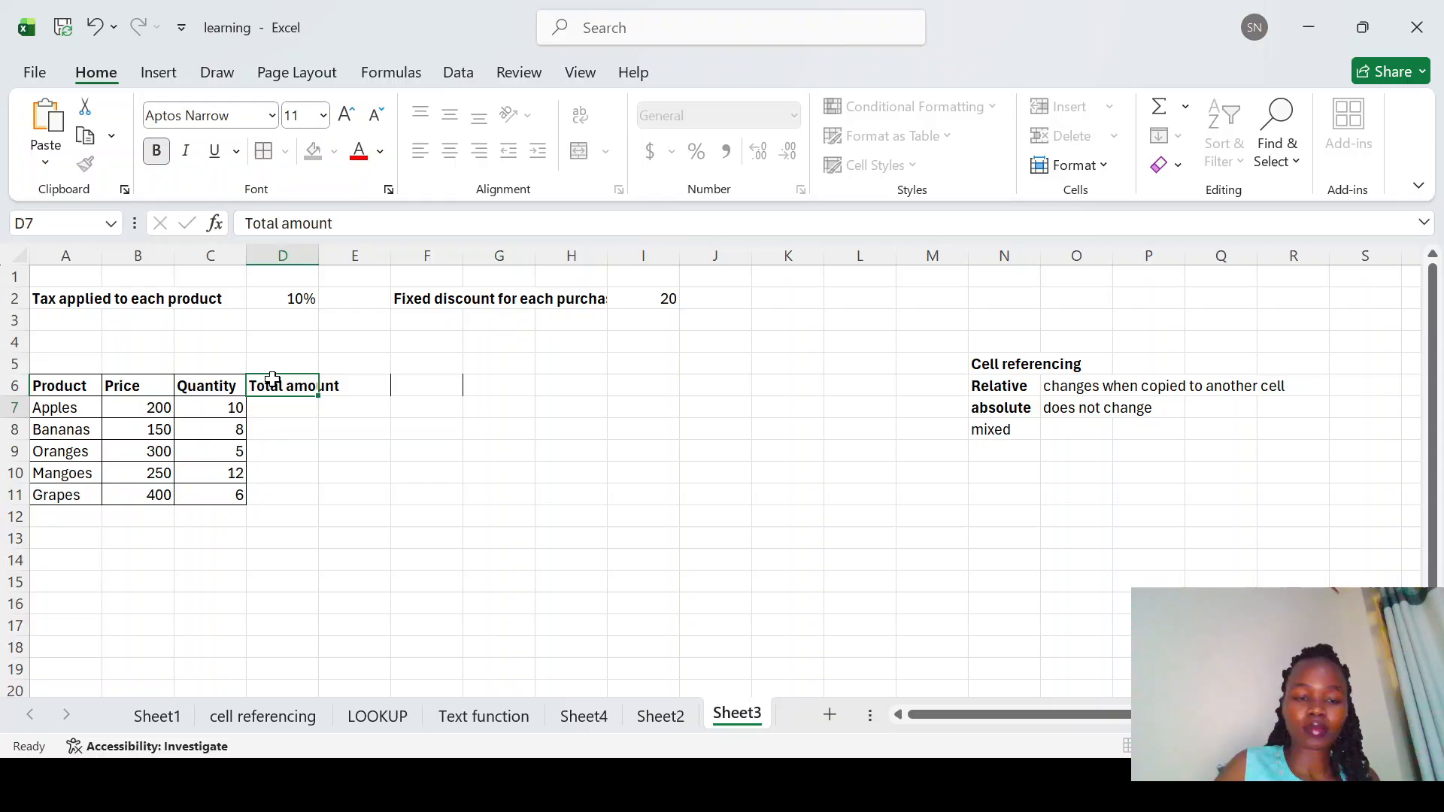
key("Return")
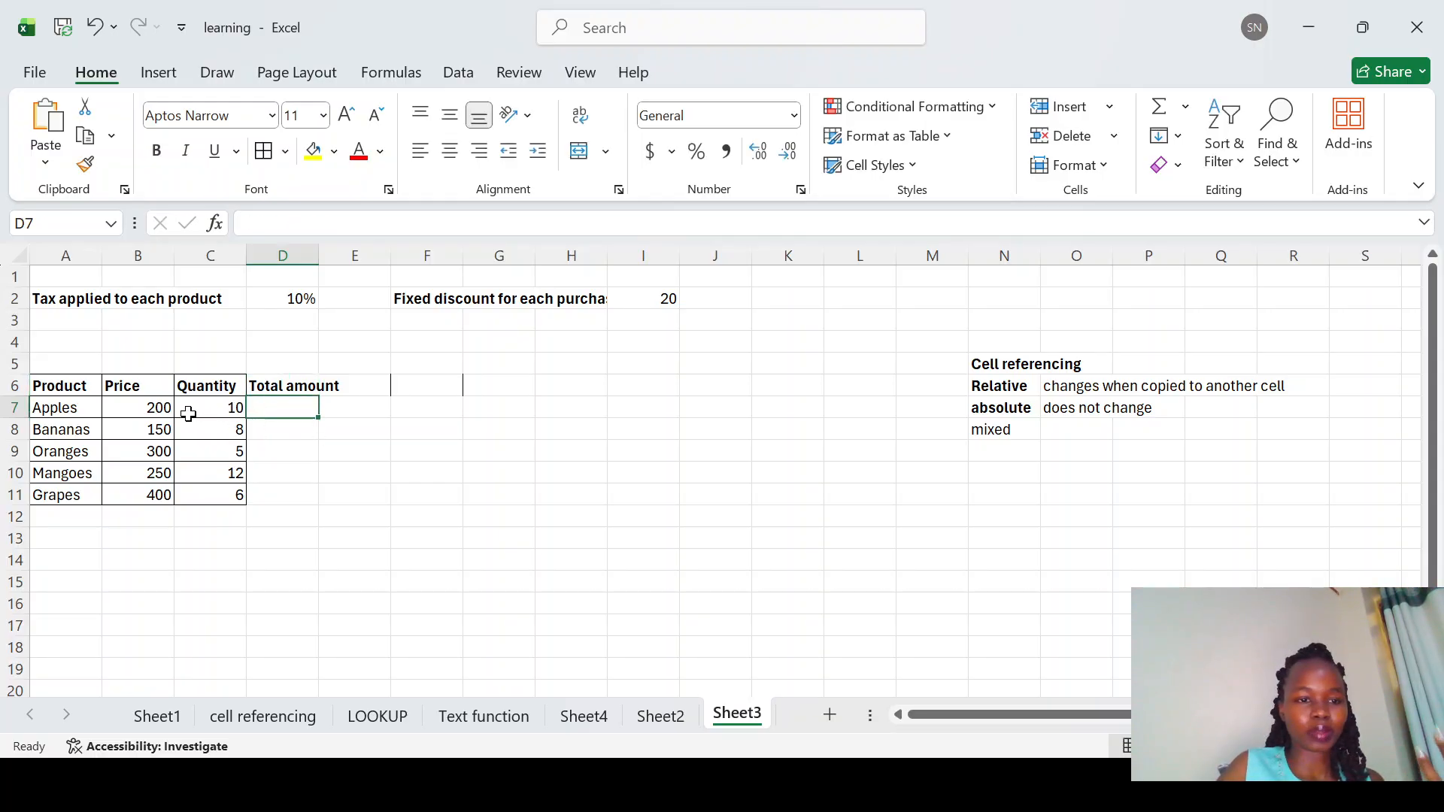
Step: Enter a formula in D7 that multiplies the Apples price by its quantity
left_click(160, 410)
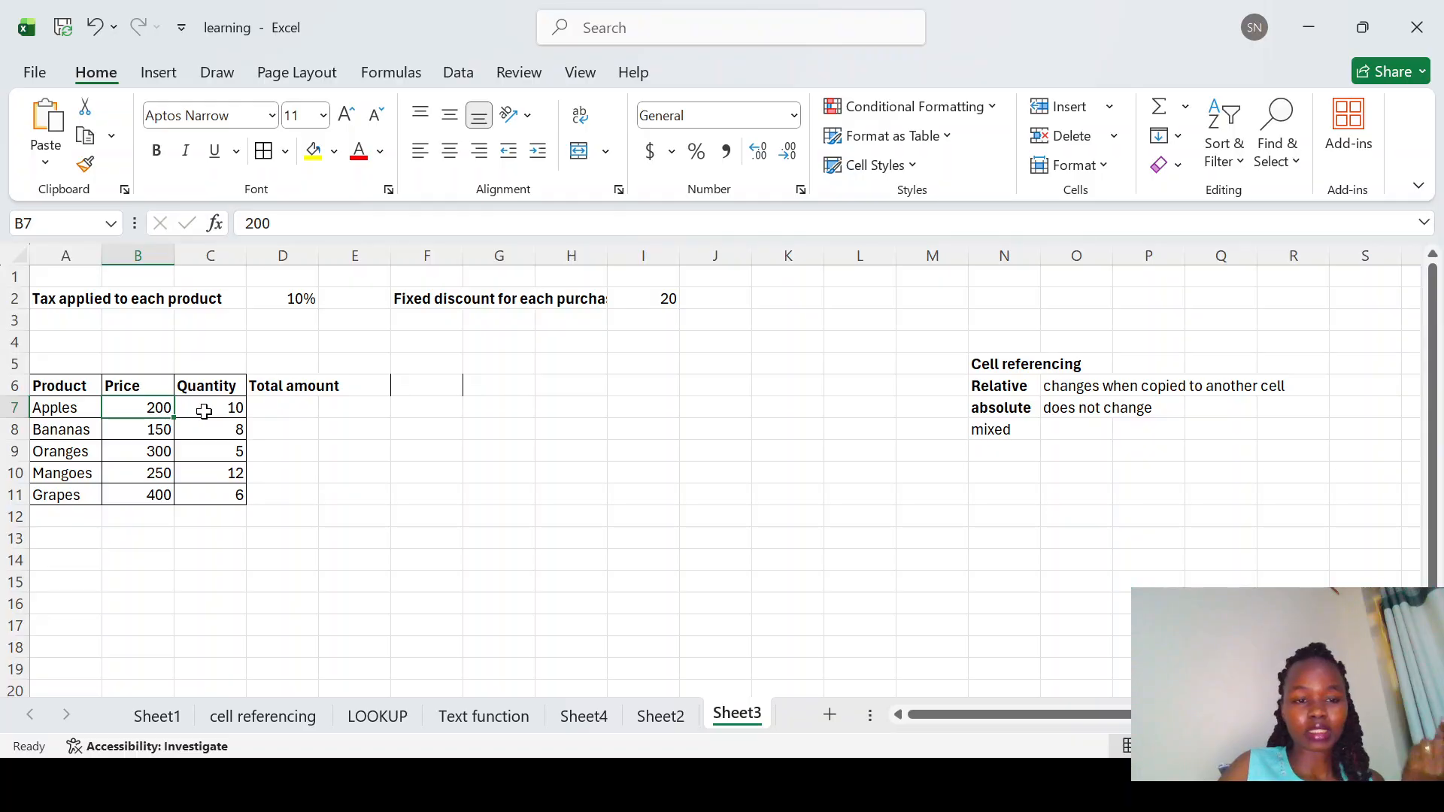
left_click(203, 410)
left_click(273, 412)
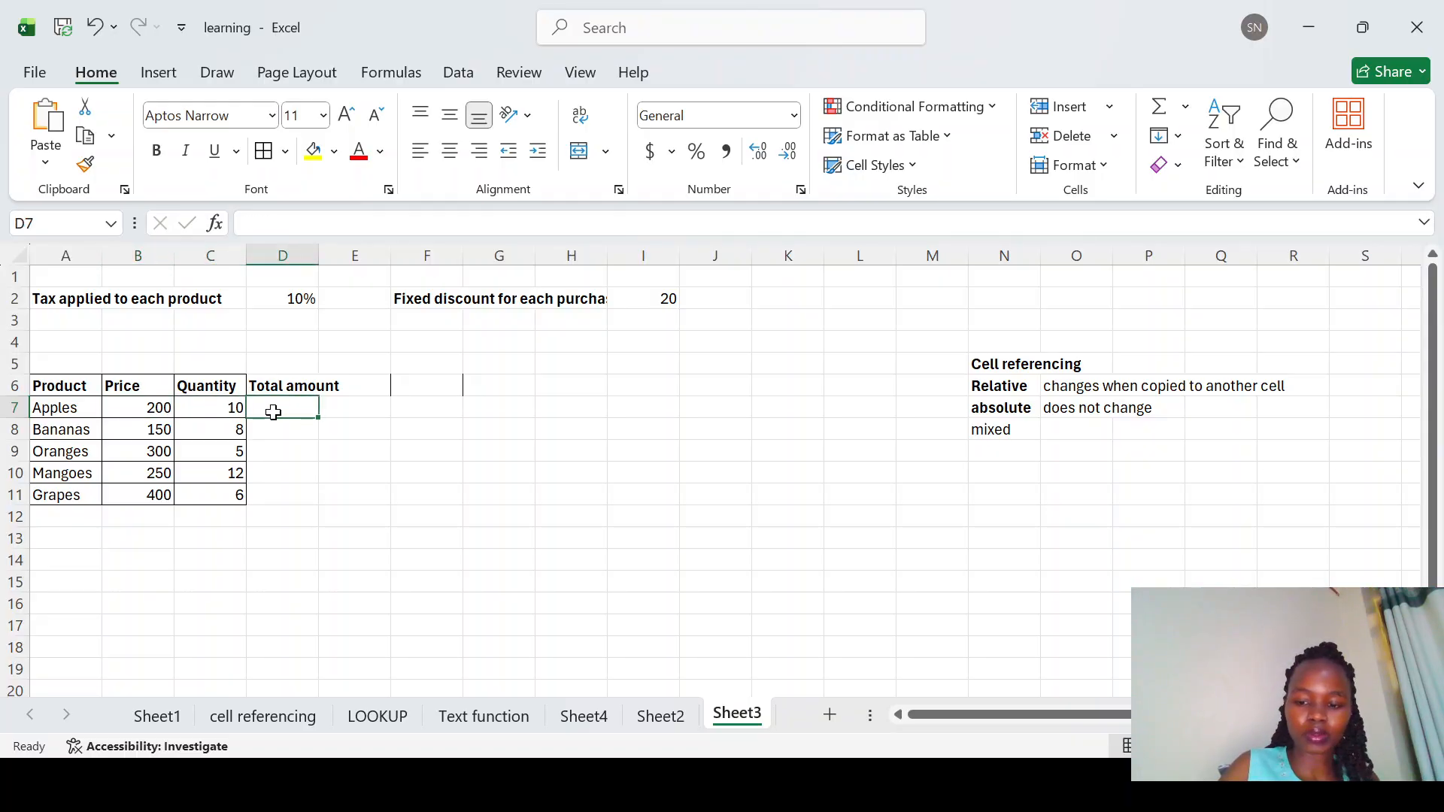
type("=")
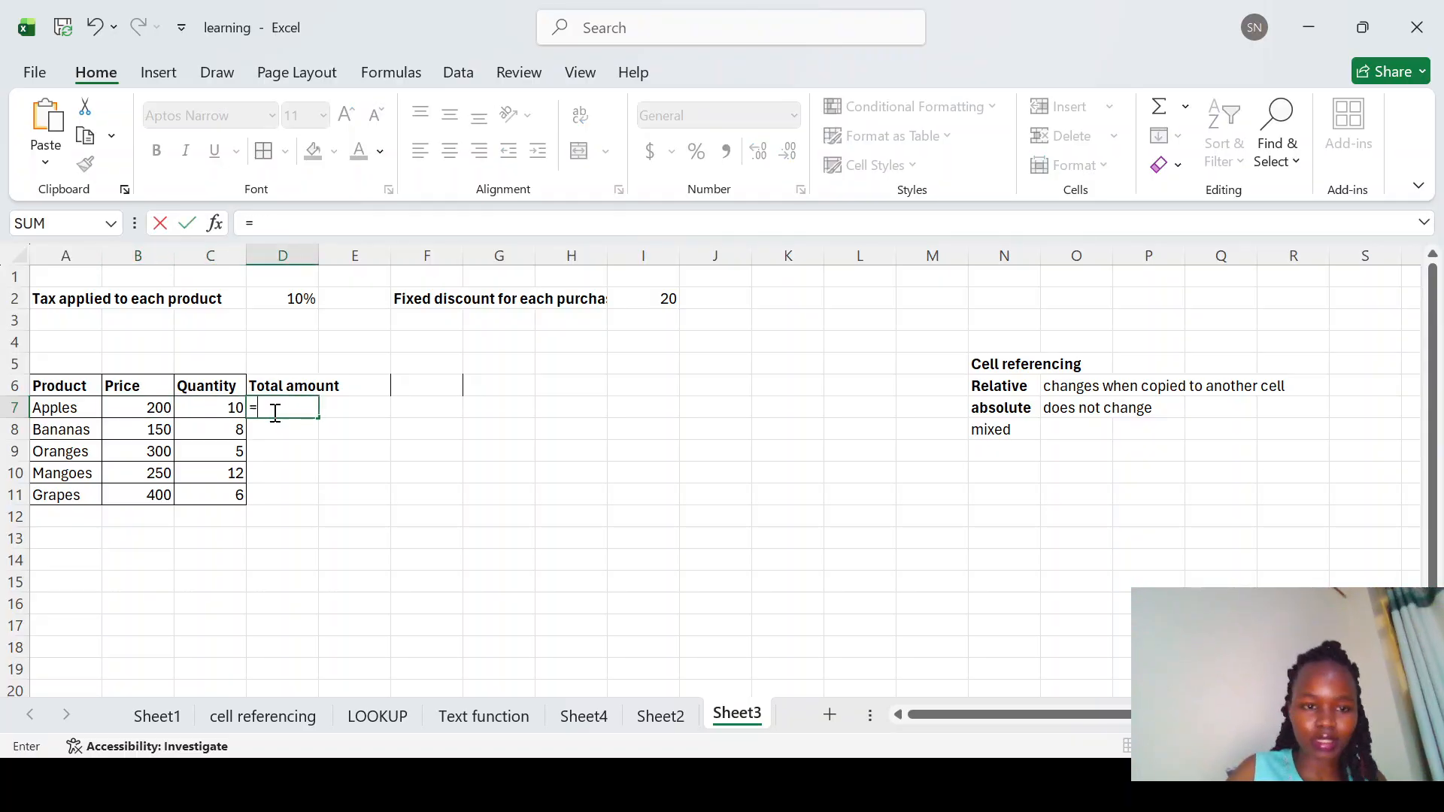
left_click(147, 407)
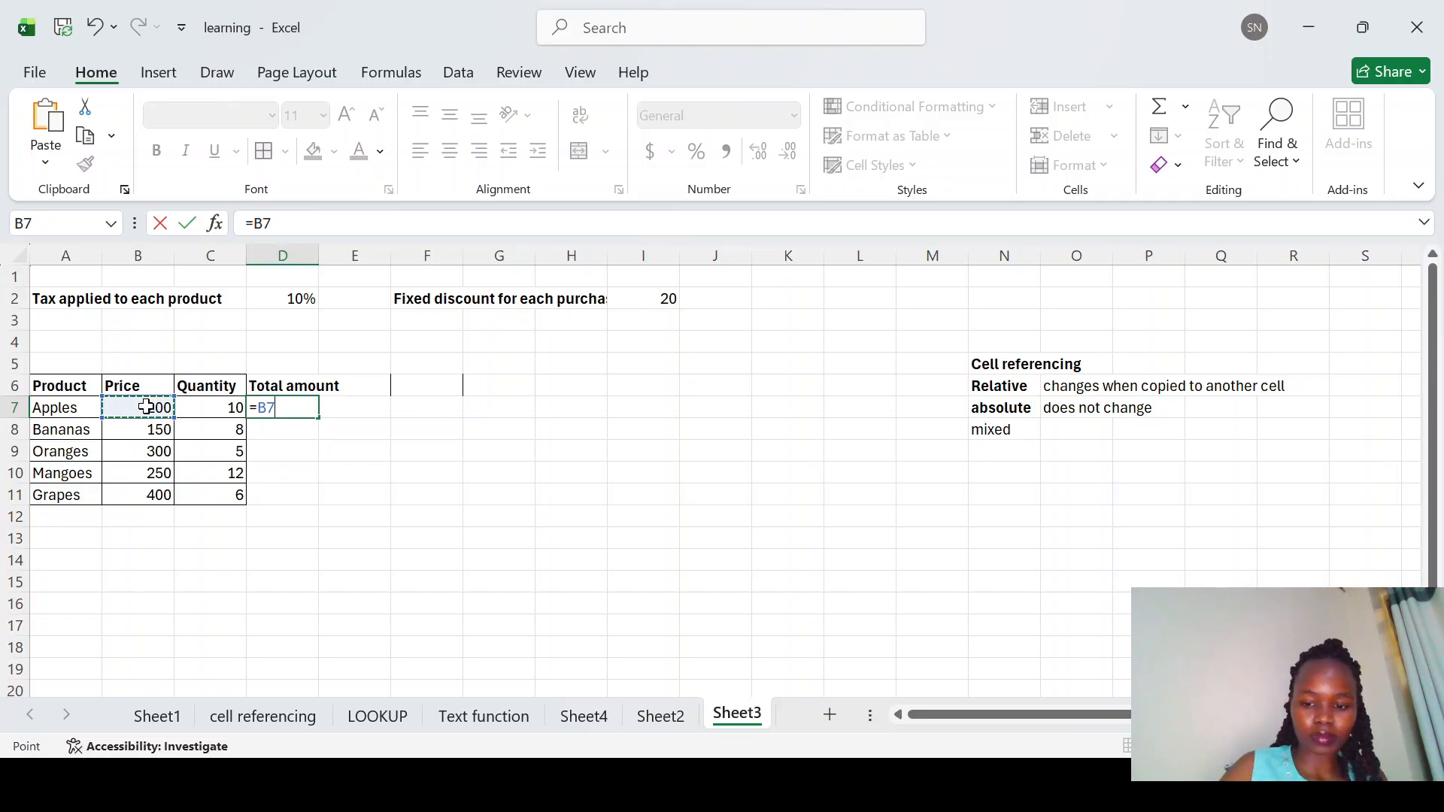
type("*")
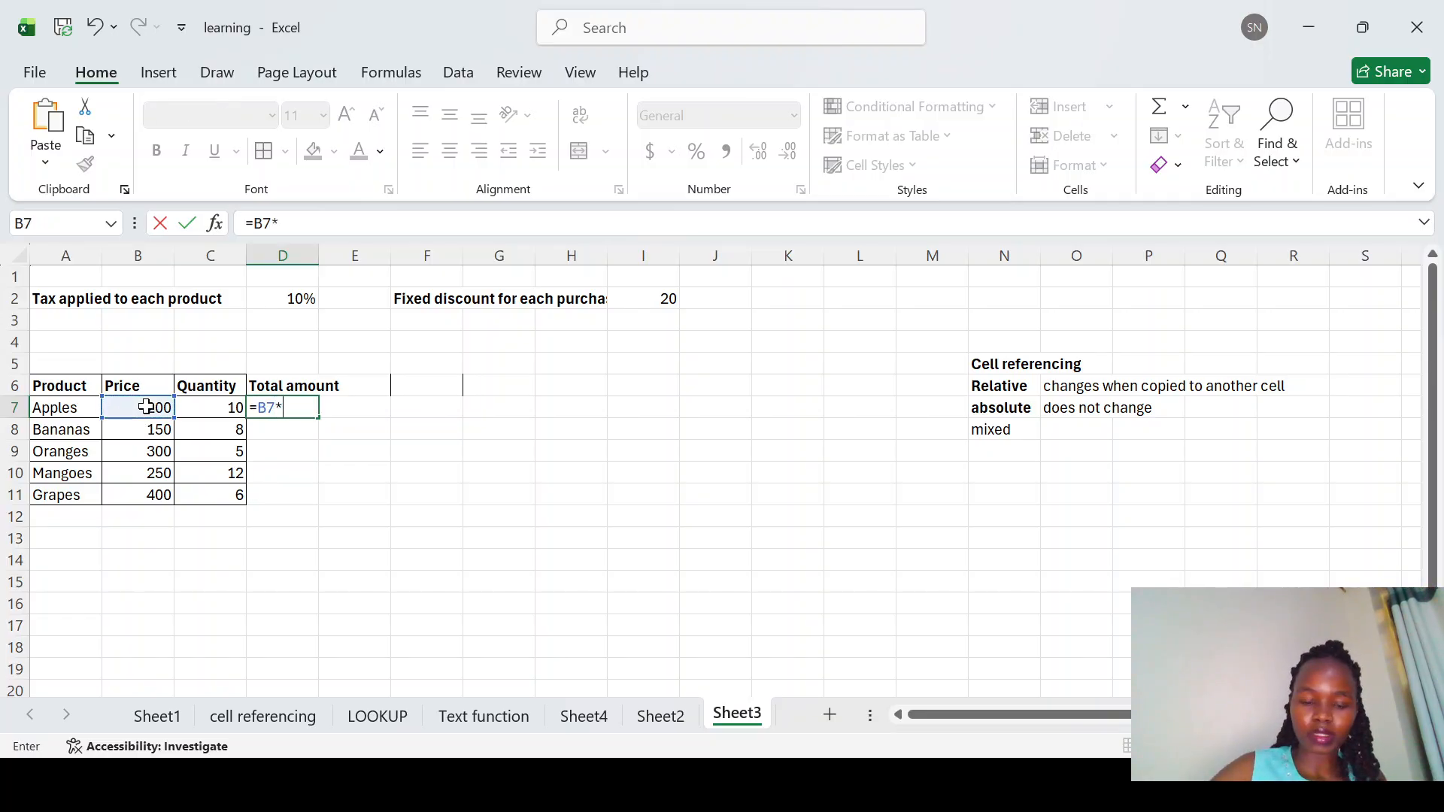
left_click(210, 406)
key("Return")
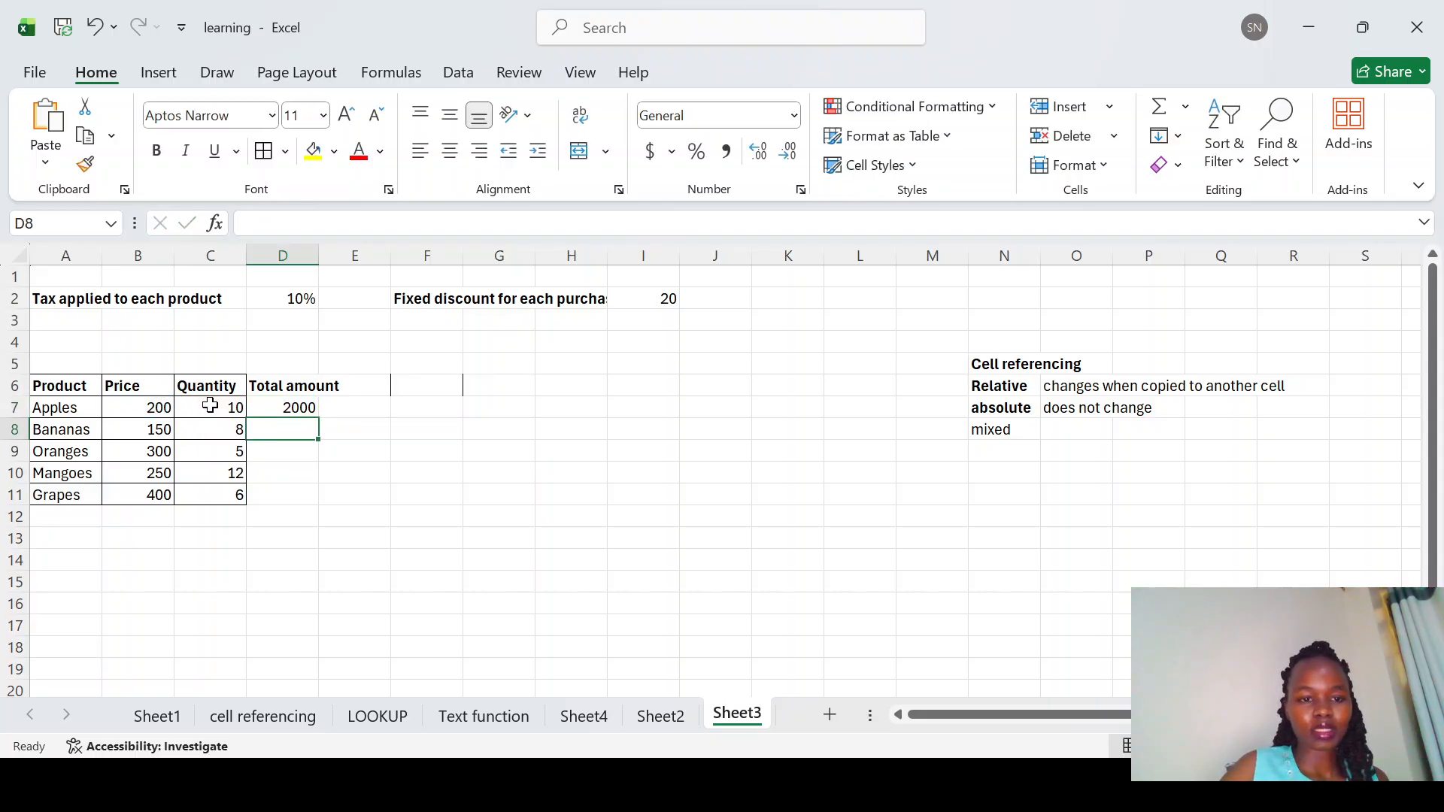
Step: Fill the D7 total formula down through D11 for the remaining products
left_click(276, 412)
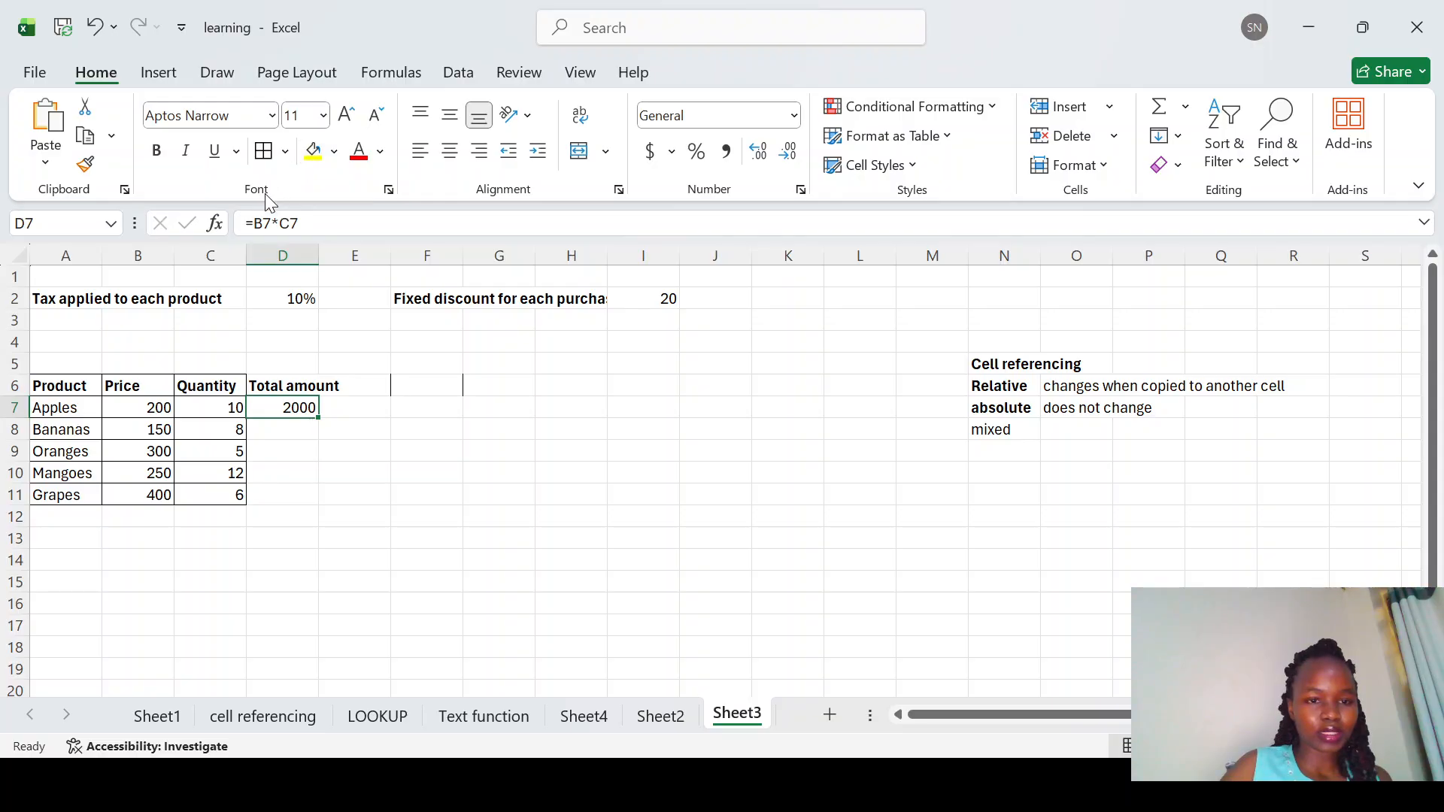
left_click(268, 223)
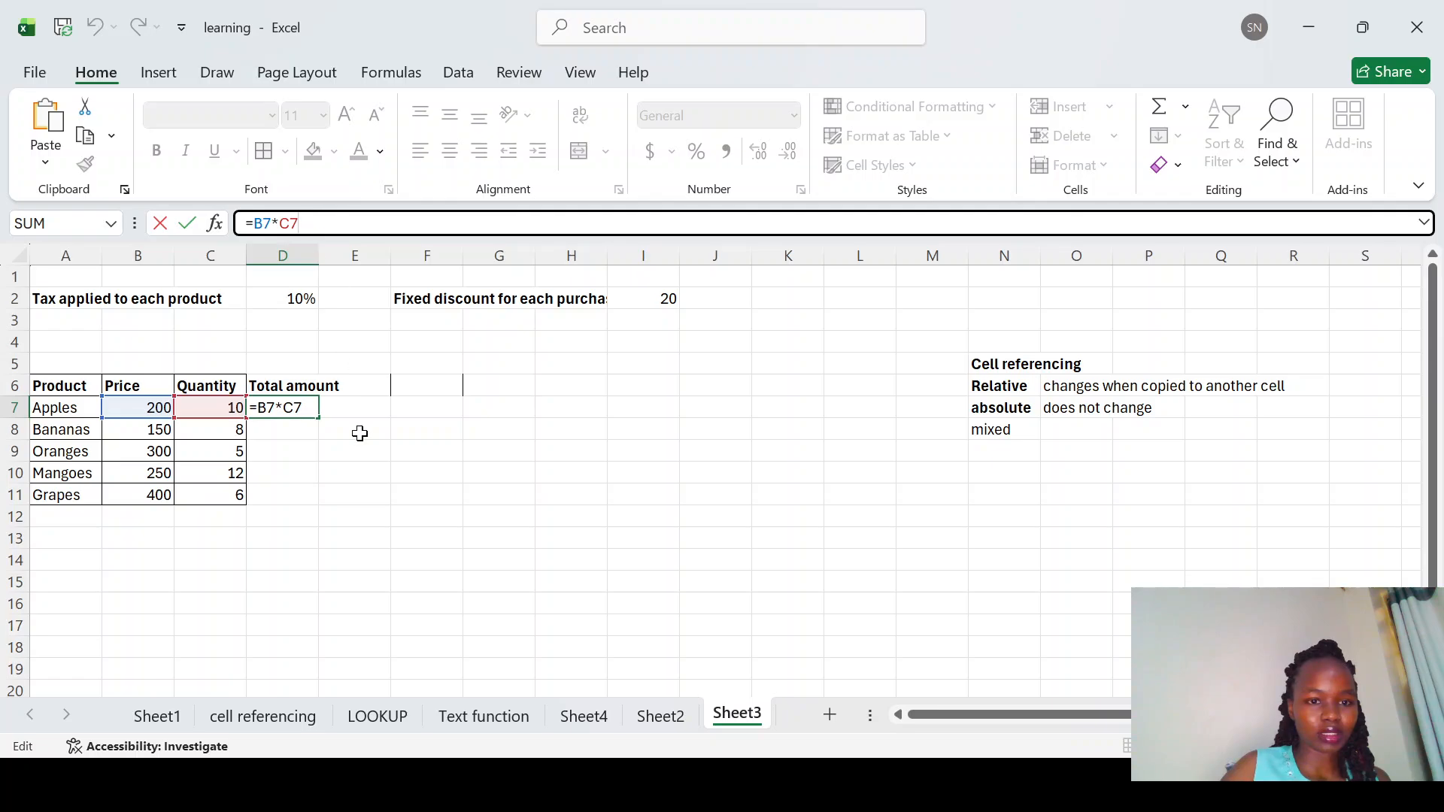
double_click(301, 408)
key("Return")
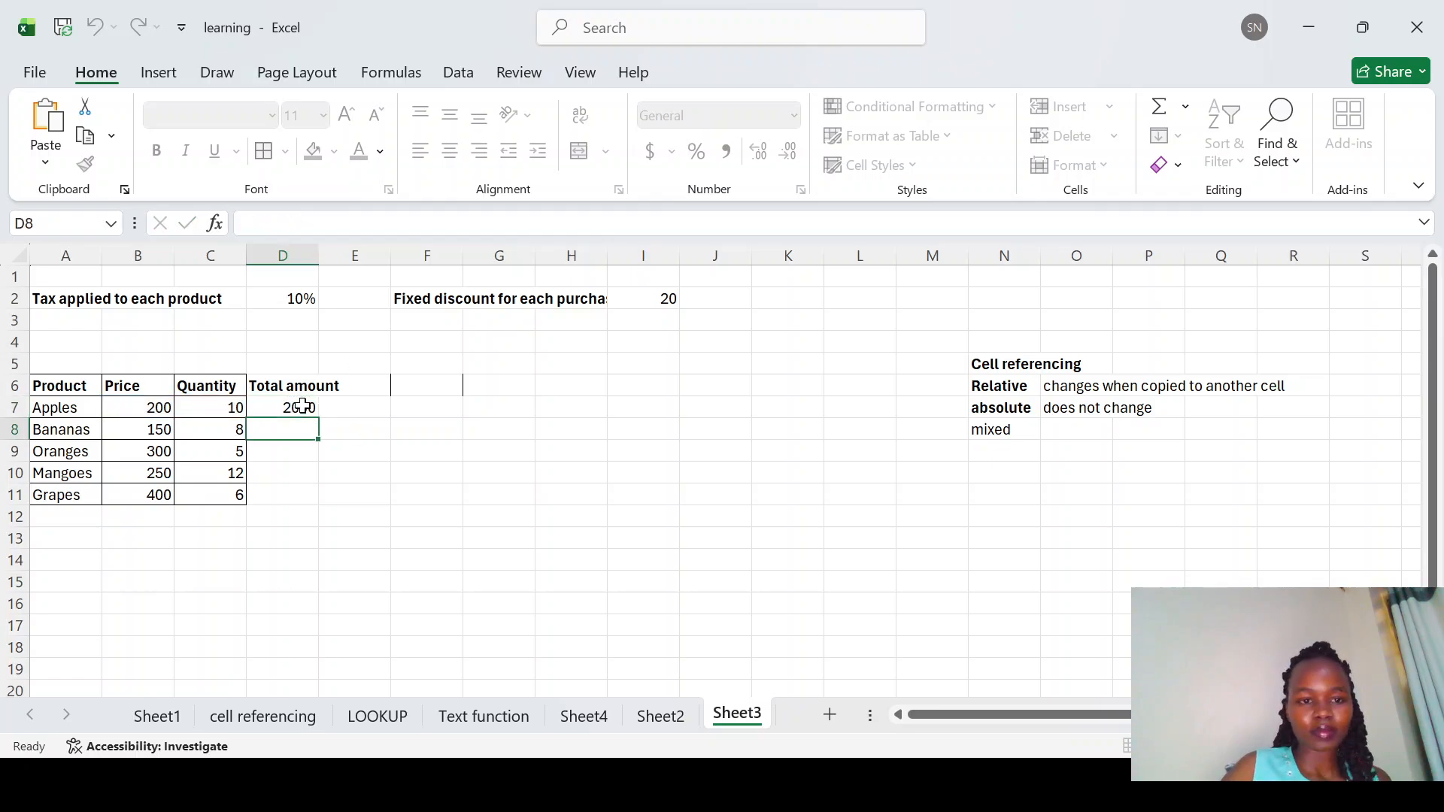
left_click(305, 408)
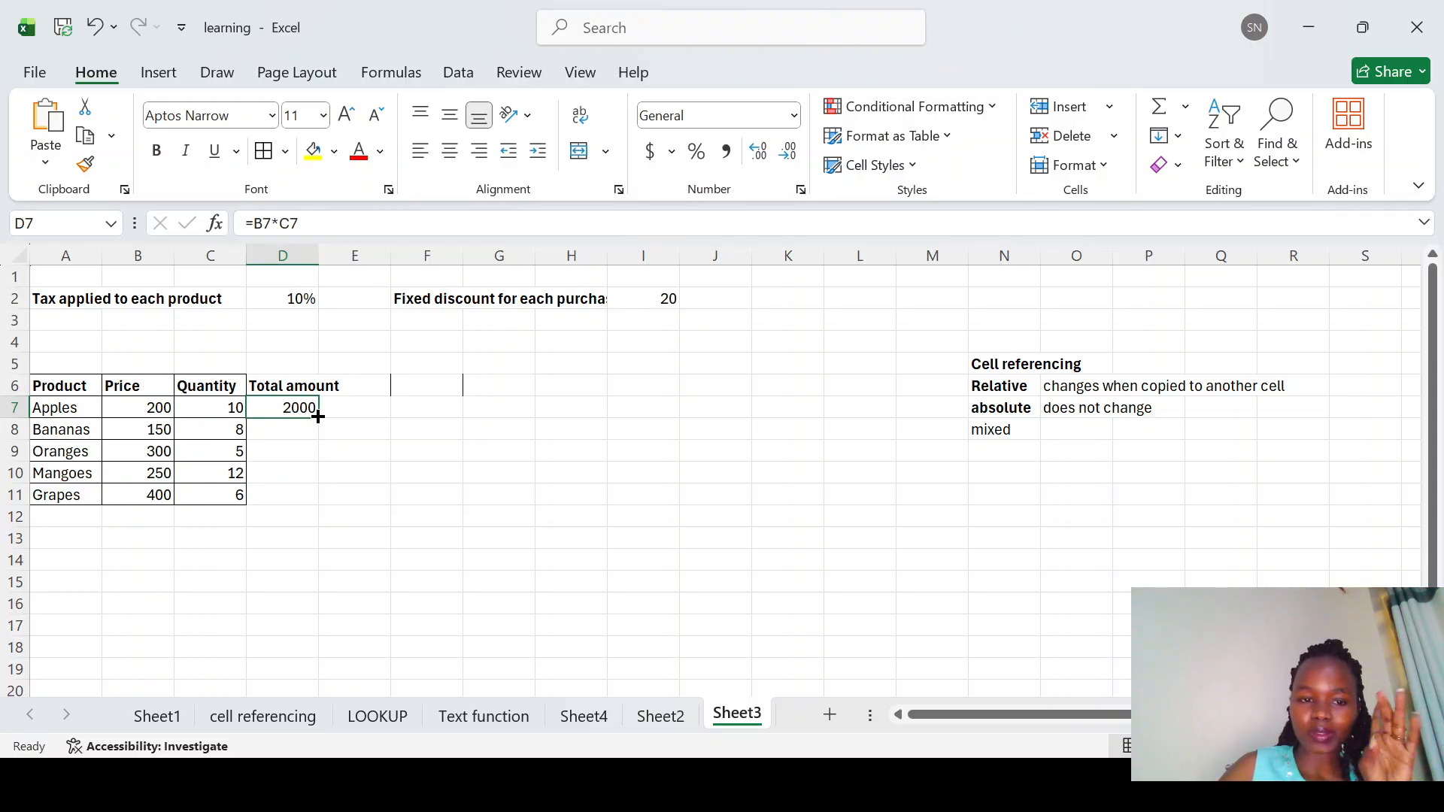
double_click(319, 416)
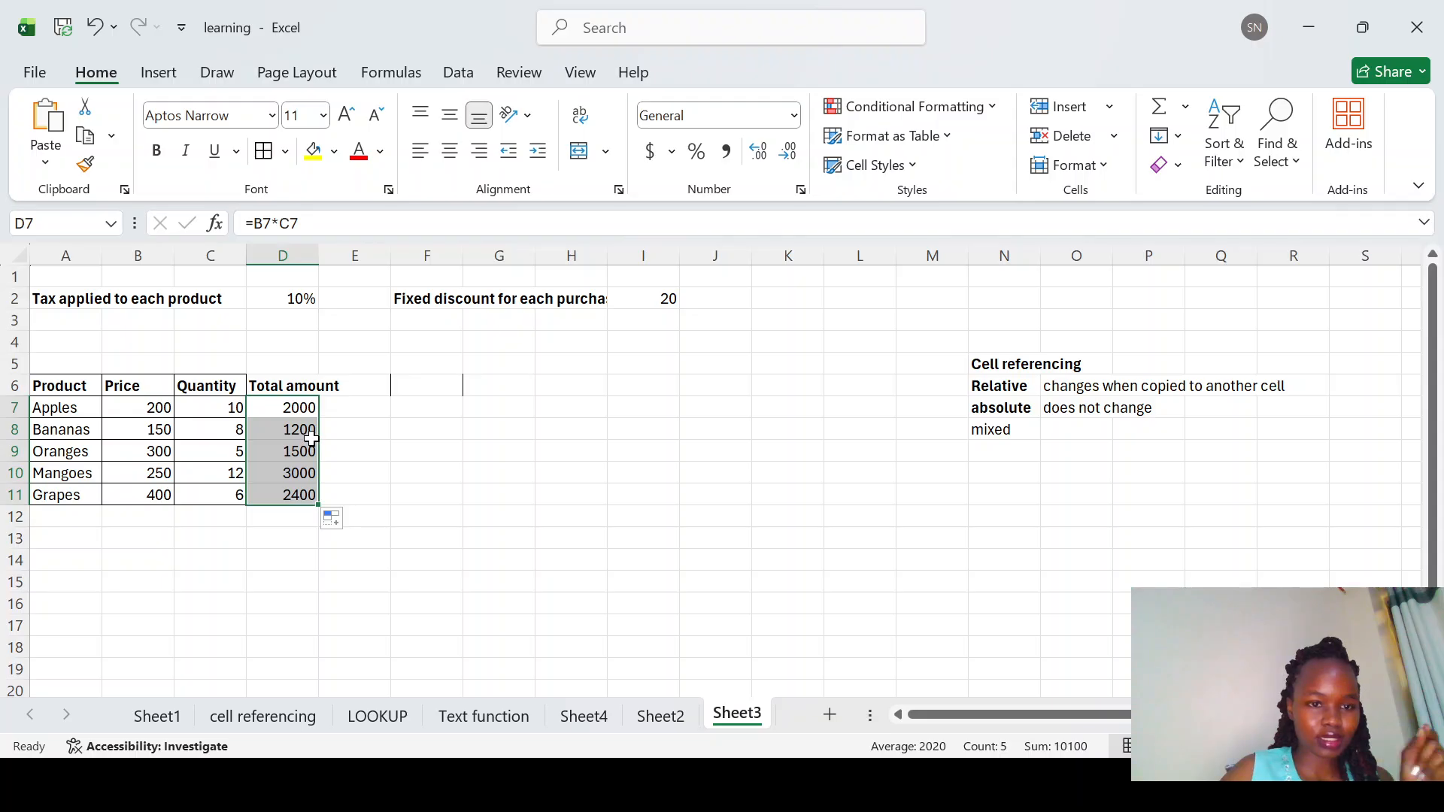
Step: Inspect the copied total formulas in D8 through D10
left_click(299, 431)
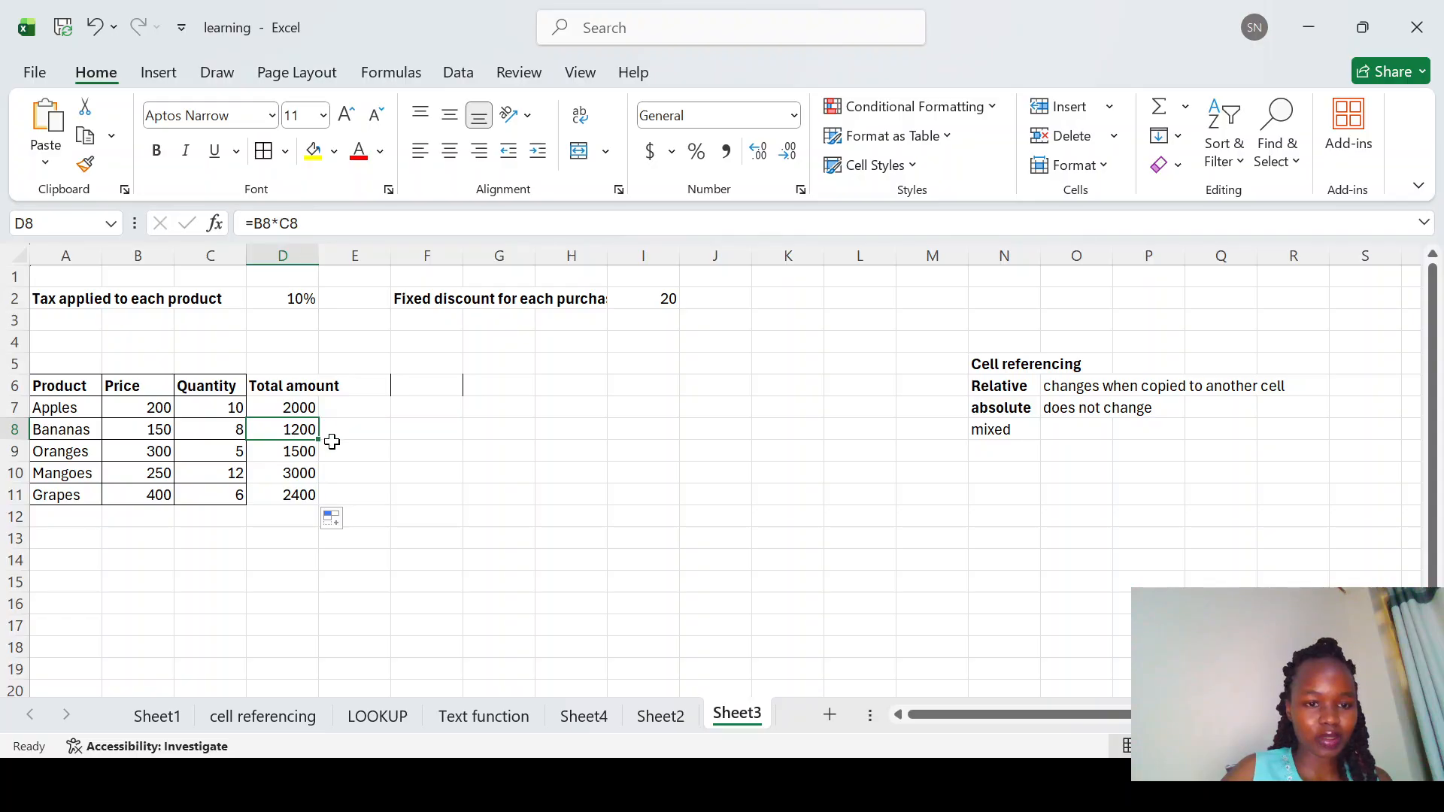
left_click(288, 452)
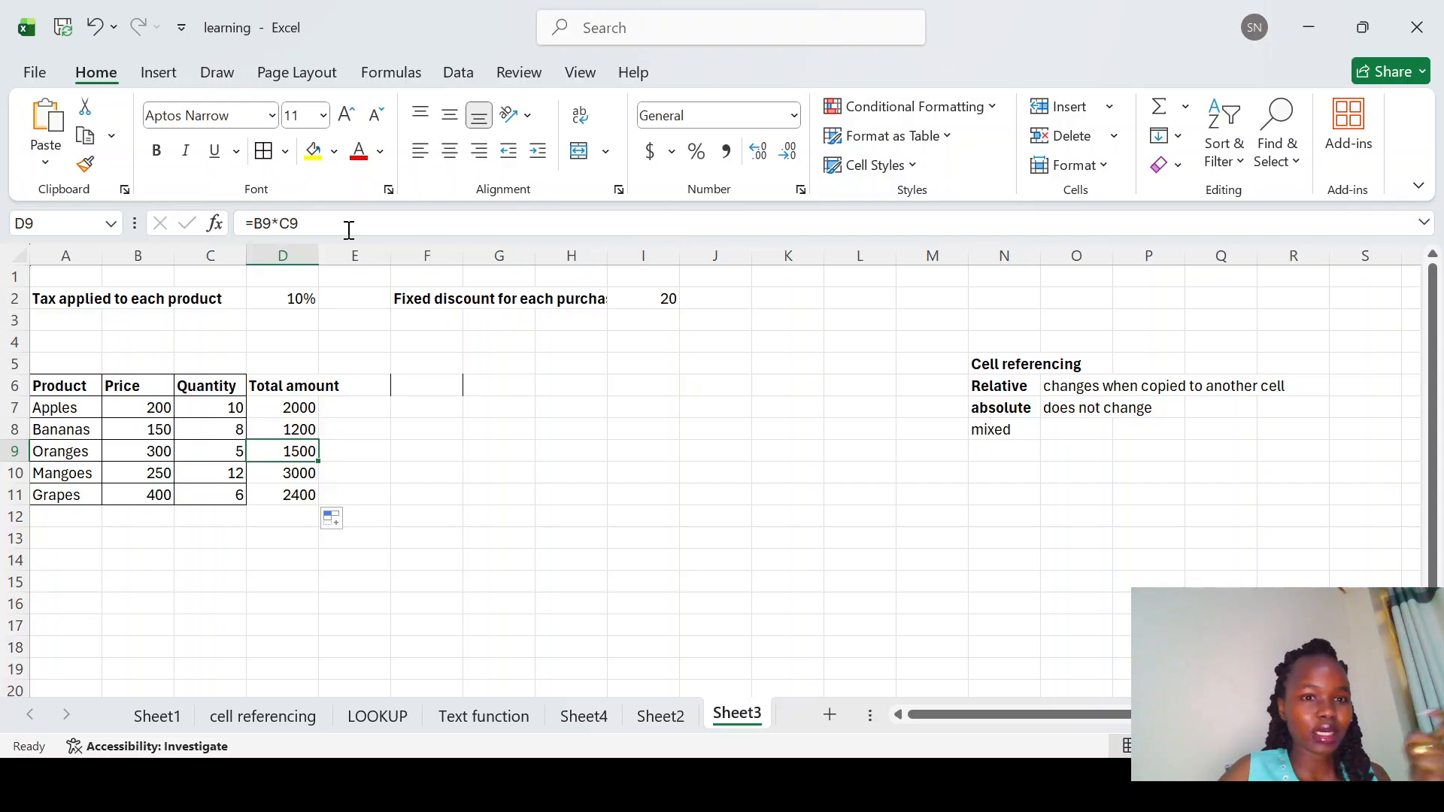
left_click(298, 475)
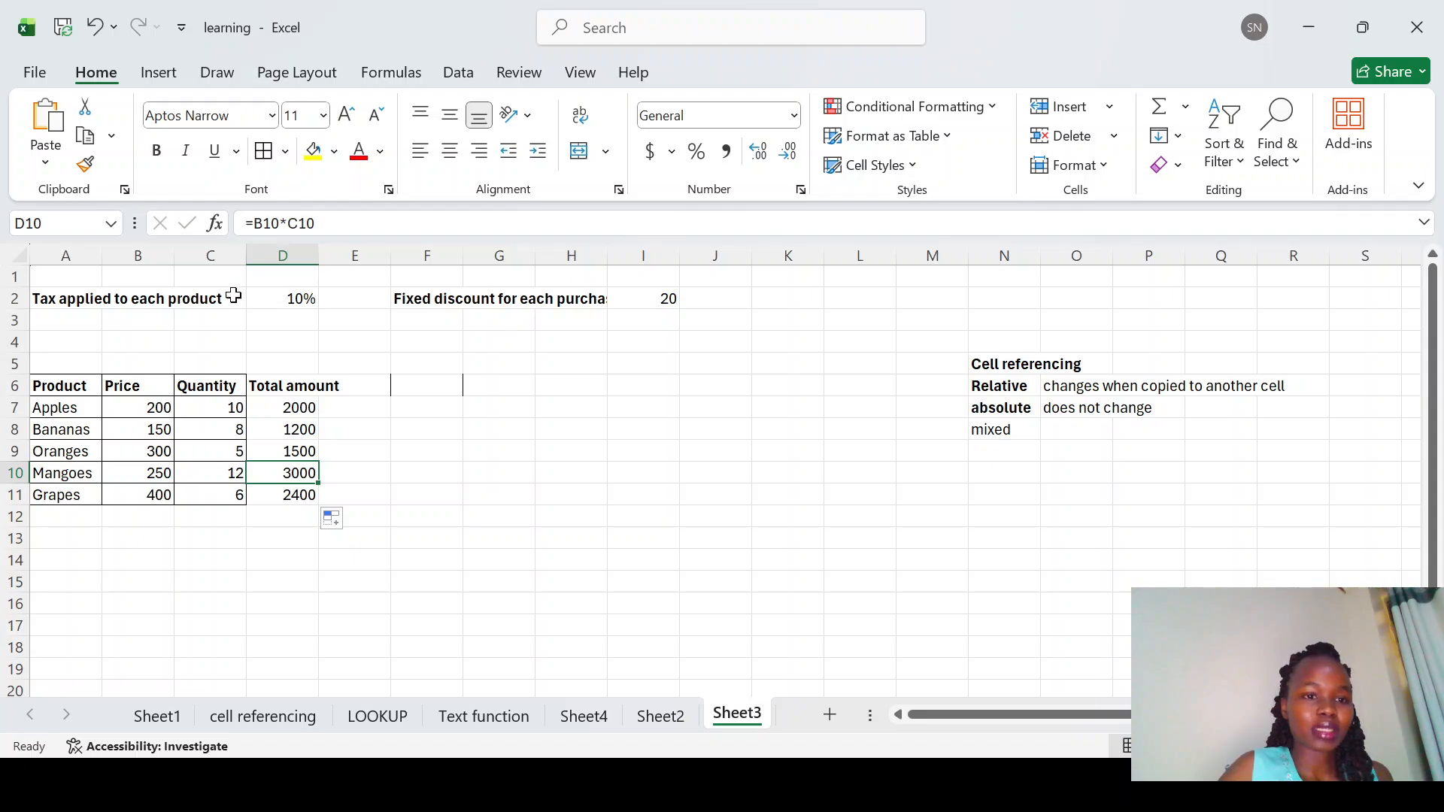
Step: Autofit column D so the Total amount heading fits
left_click(279, 303)
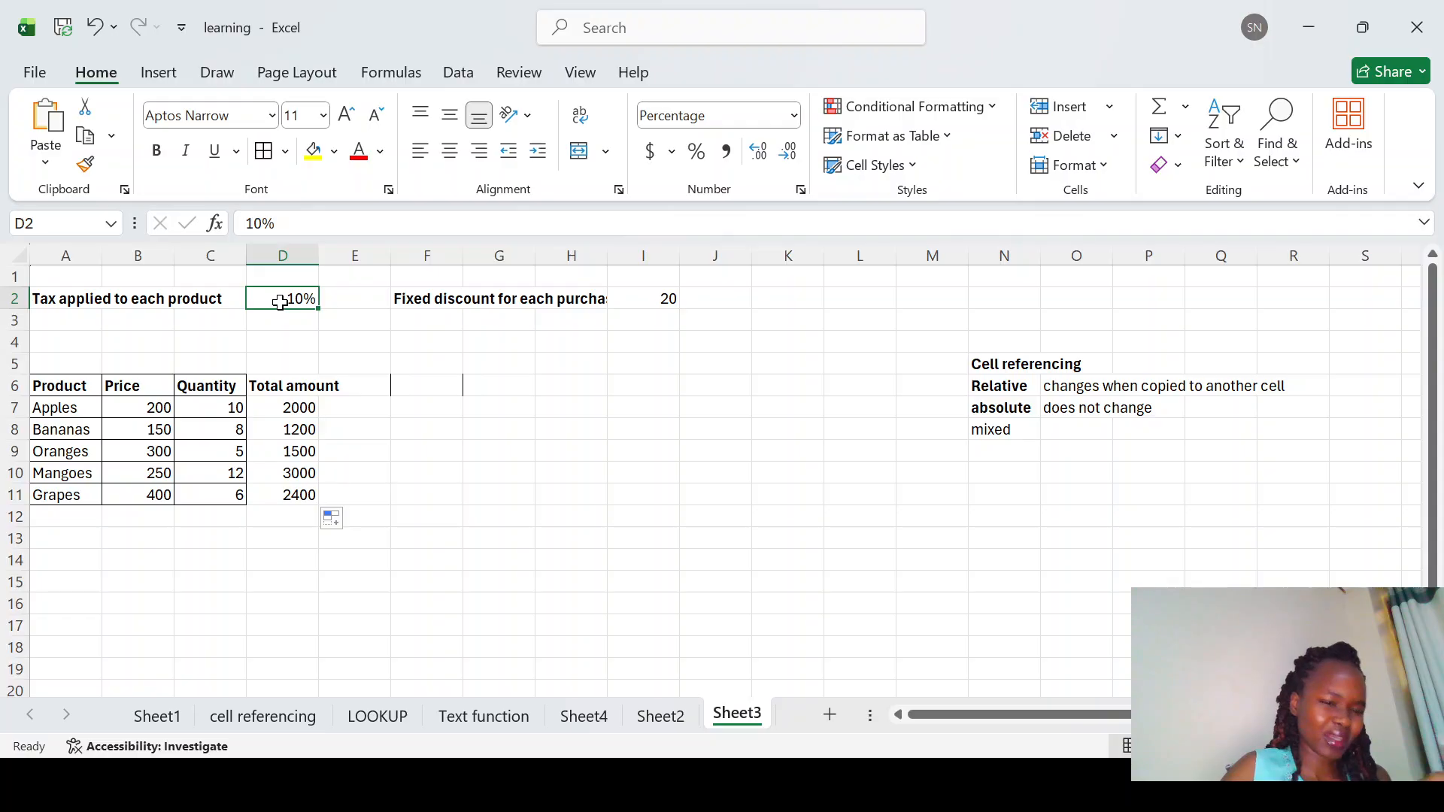
left_click(381, 383)
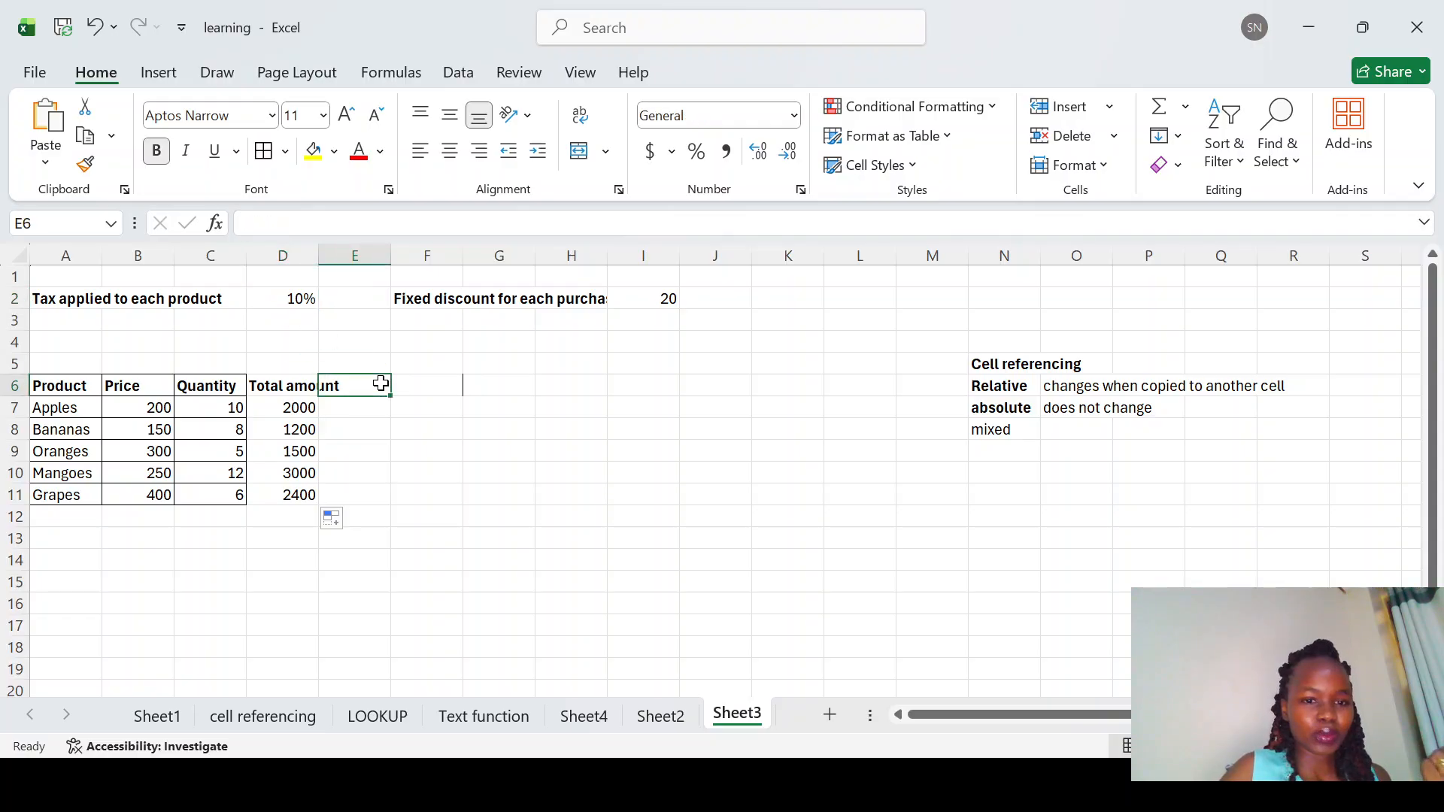
double_click(319, 256)
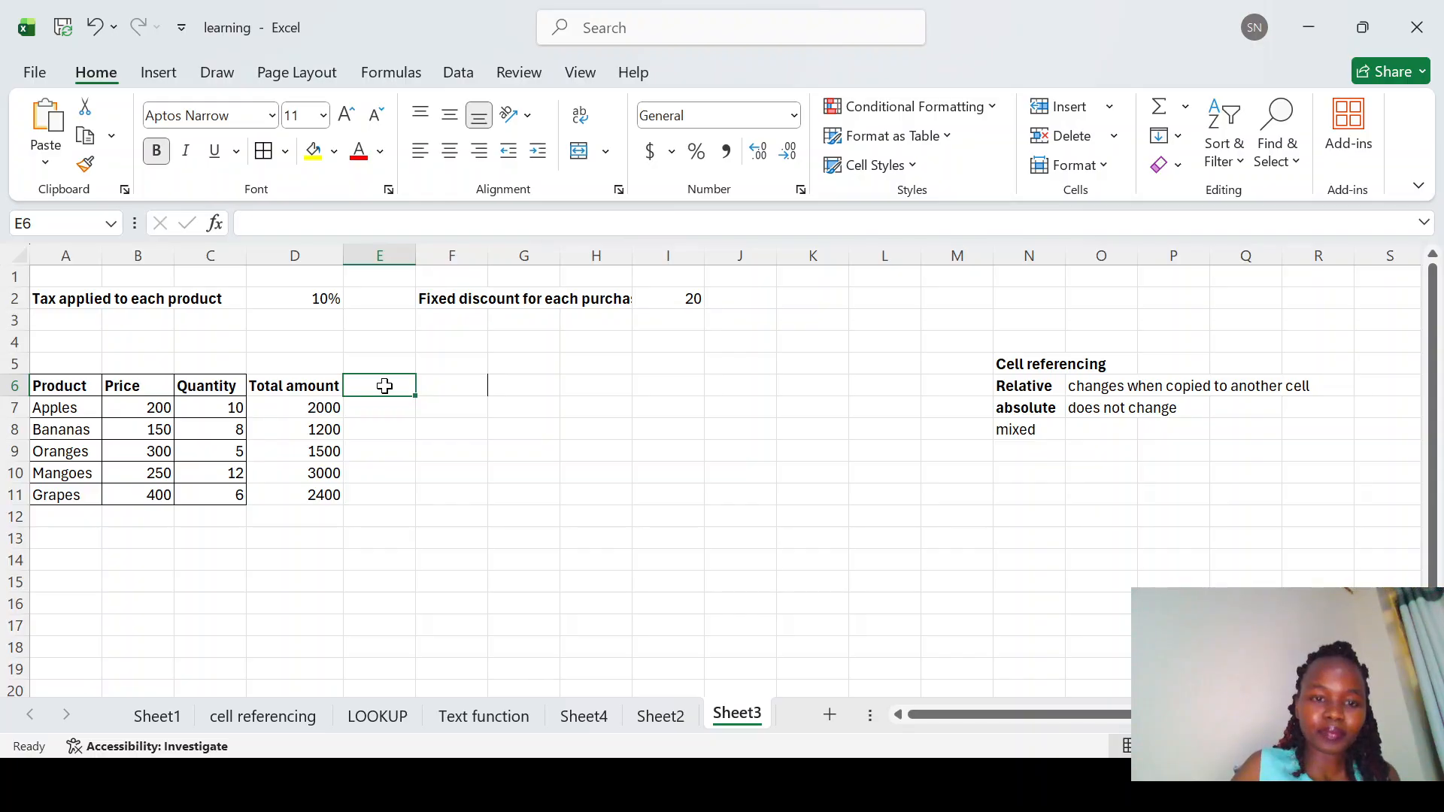
Step: Add the column heading tax applied in E6
type("ta")
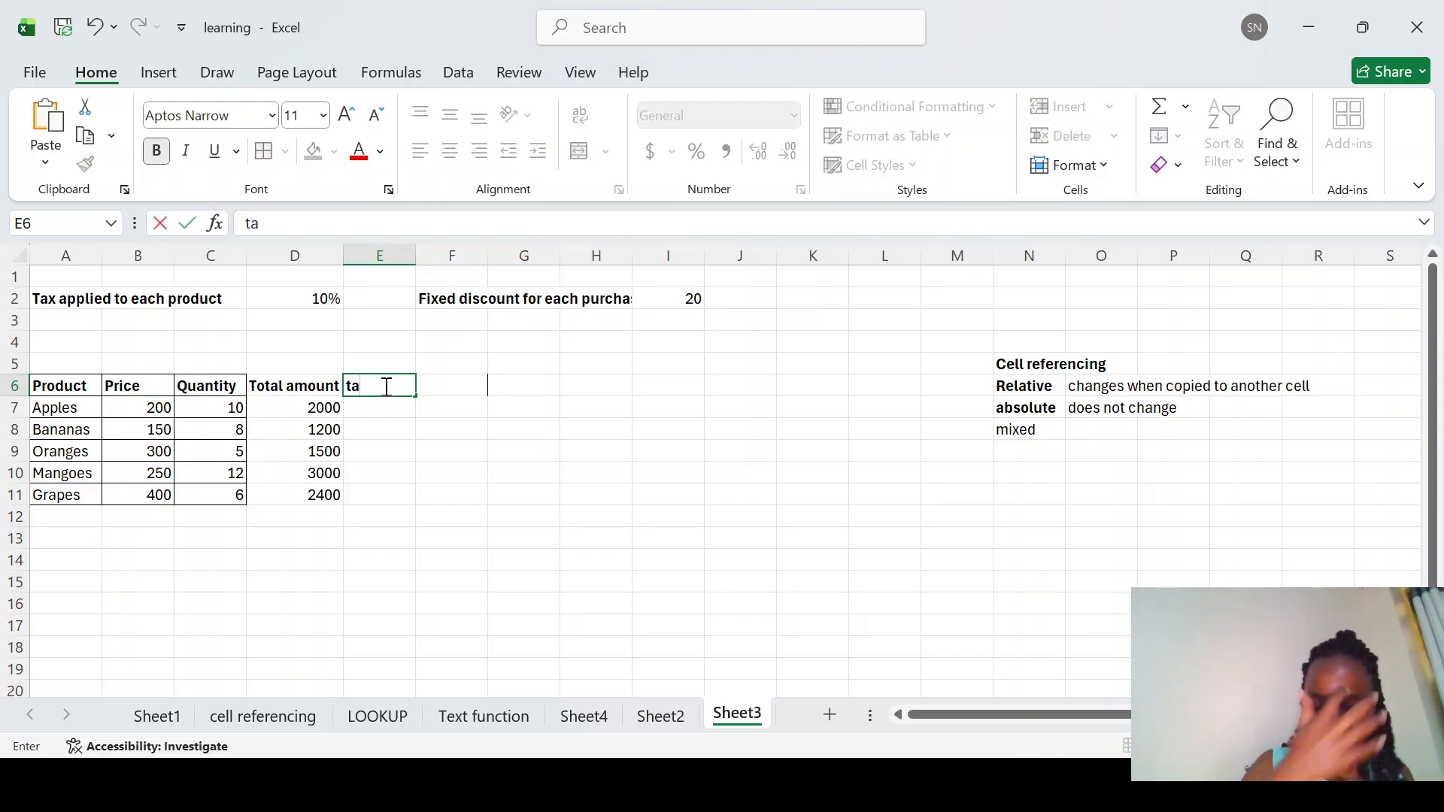
type("z")
key("BackSpace")
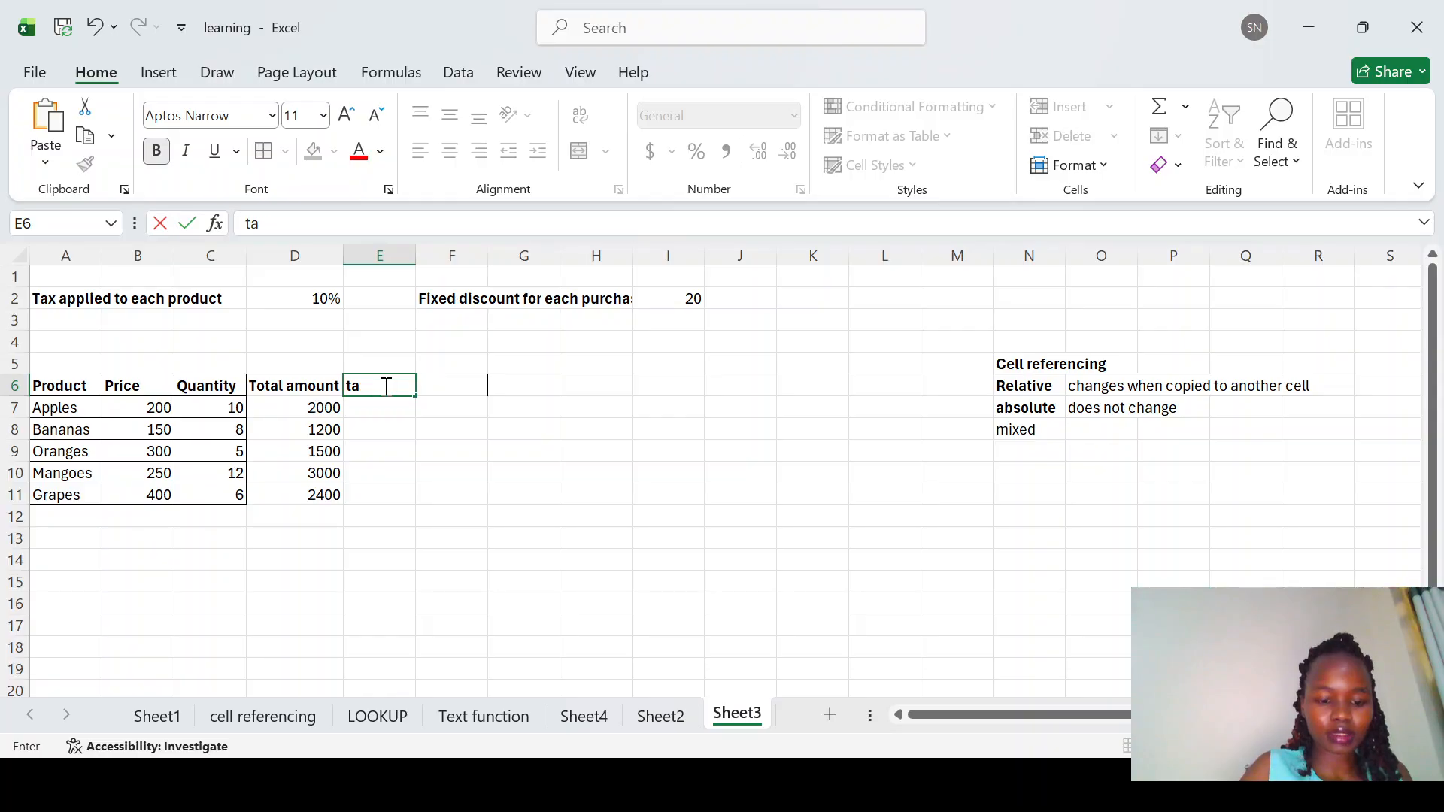
type("x applied")
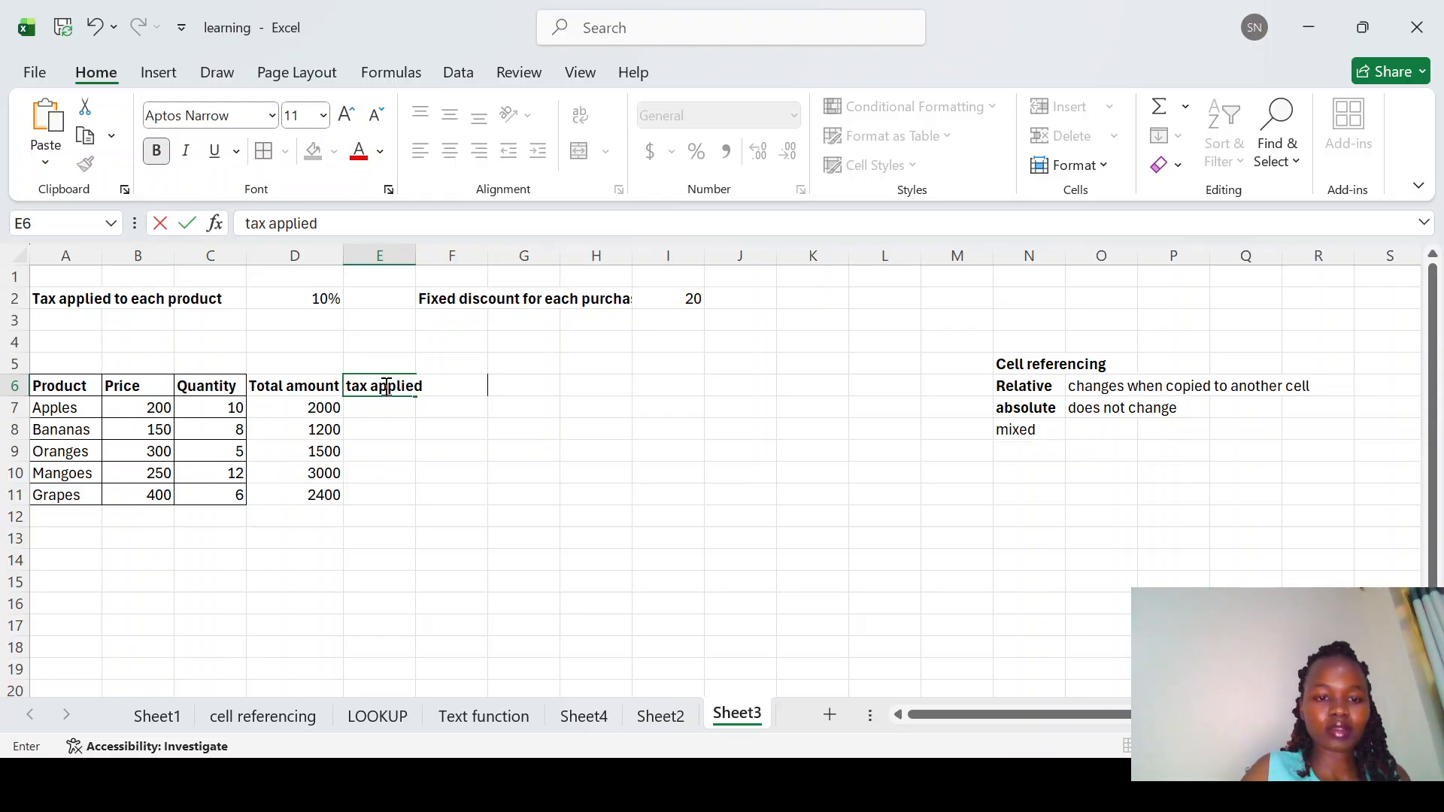
key("Return")
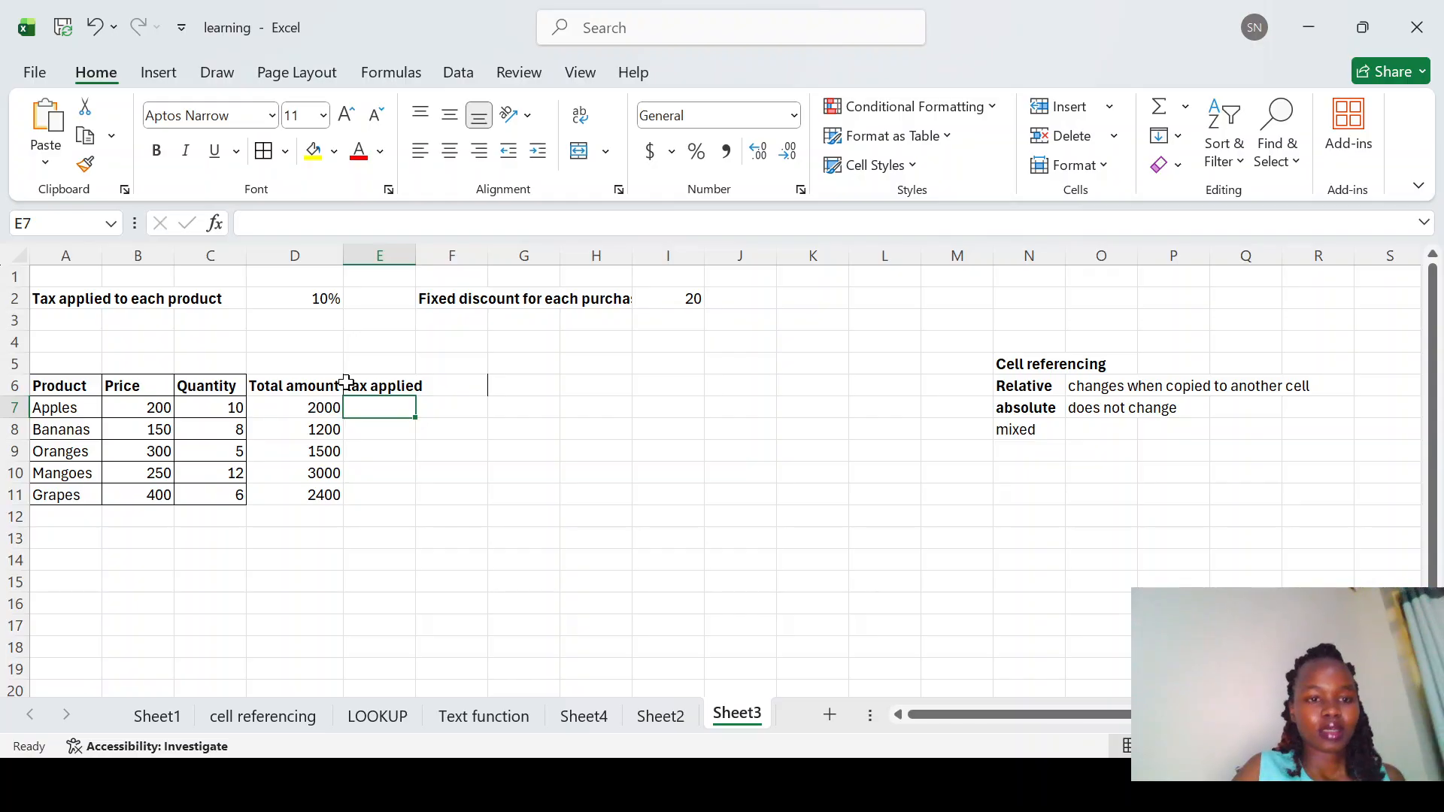
Step: Change the A2 label to read Tax applied to each purchase
left_click(203, 300)
left_click(209, 363)
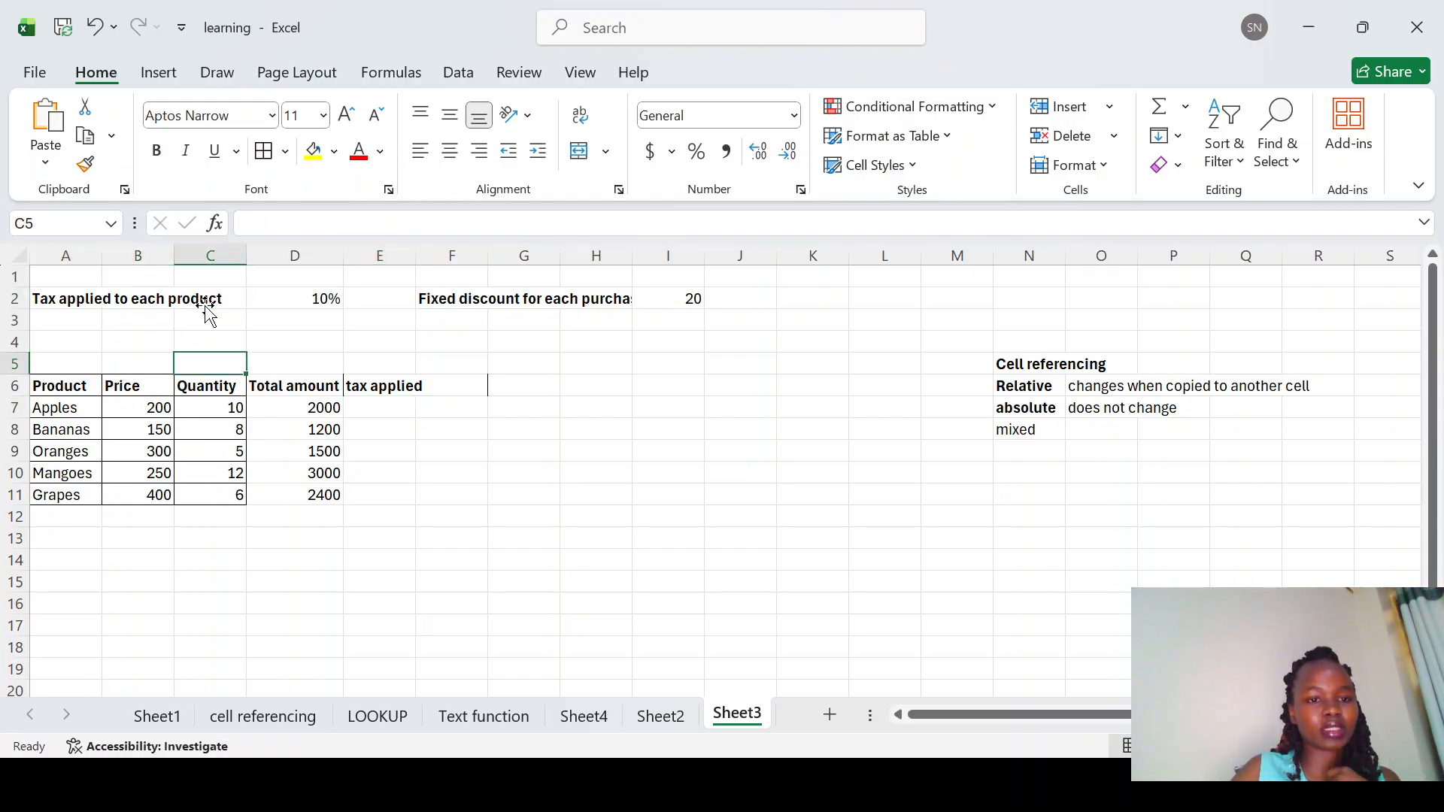
left_click(218, 298)
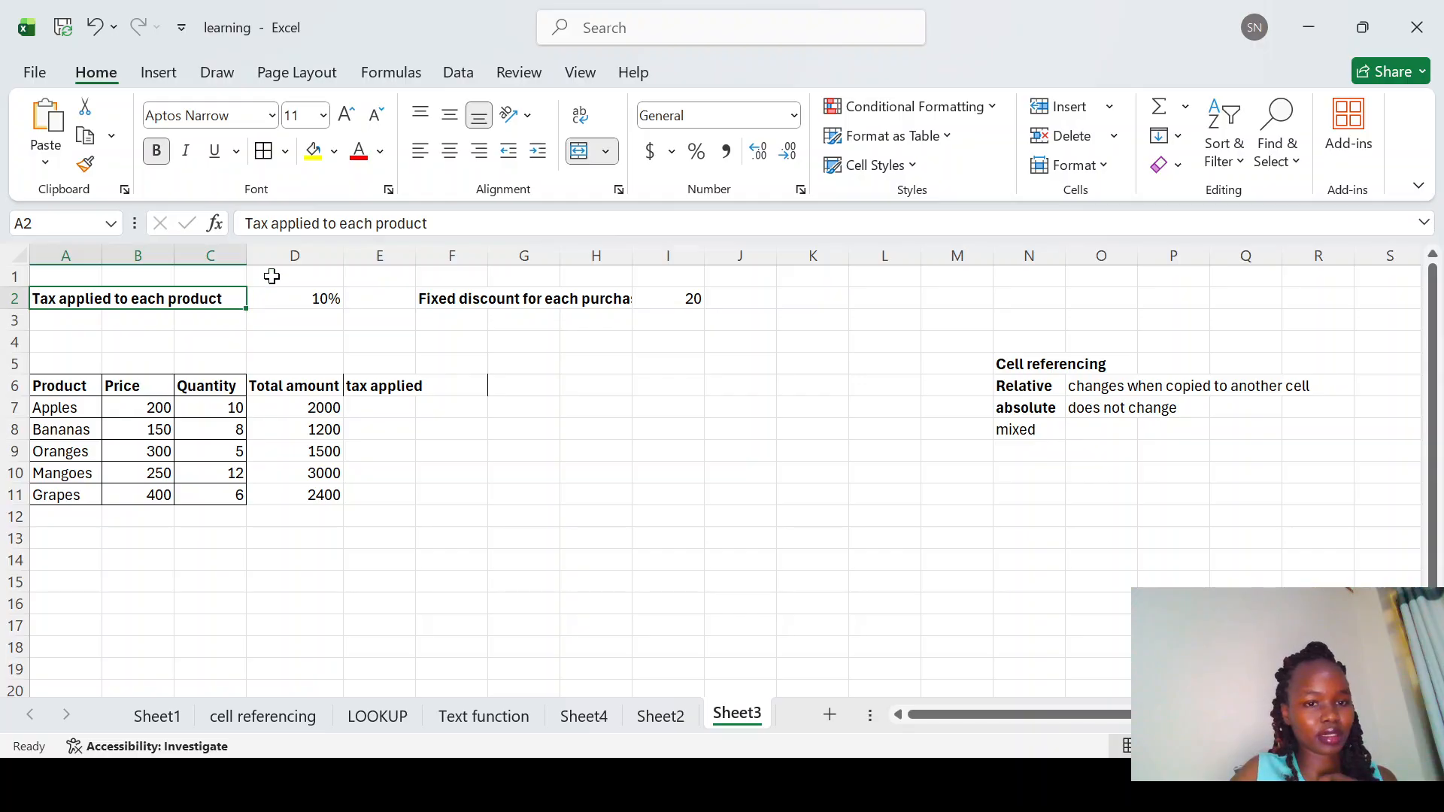
left_click(438, 214)
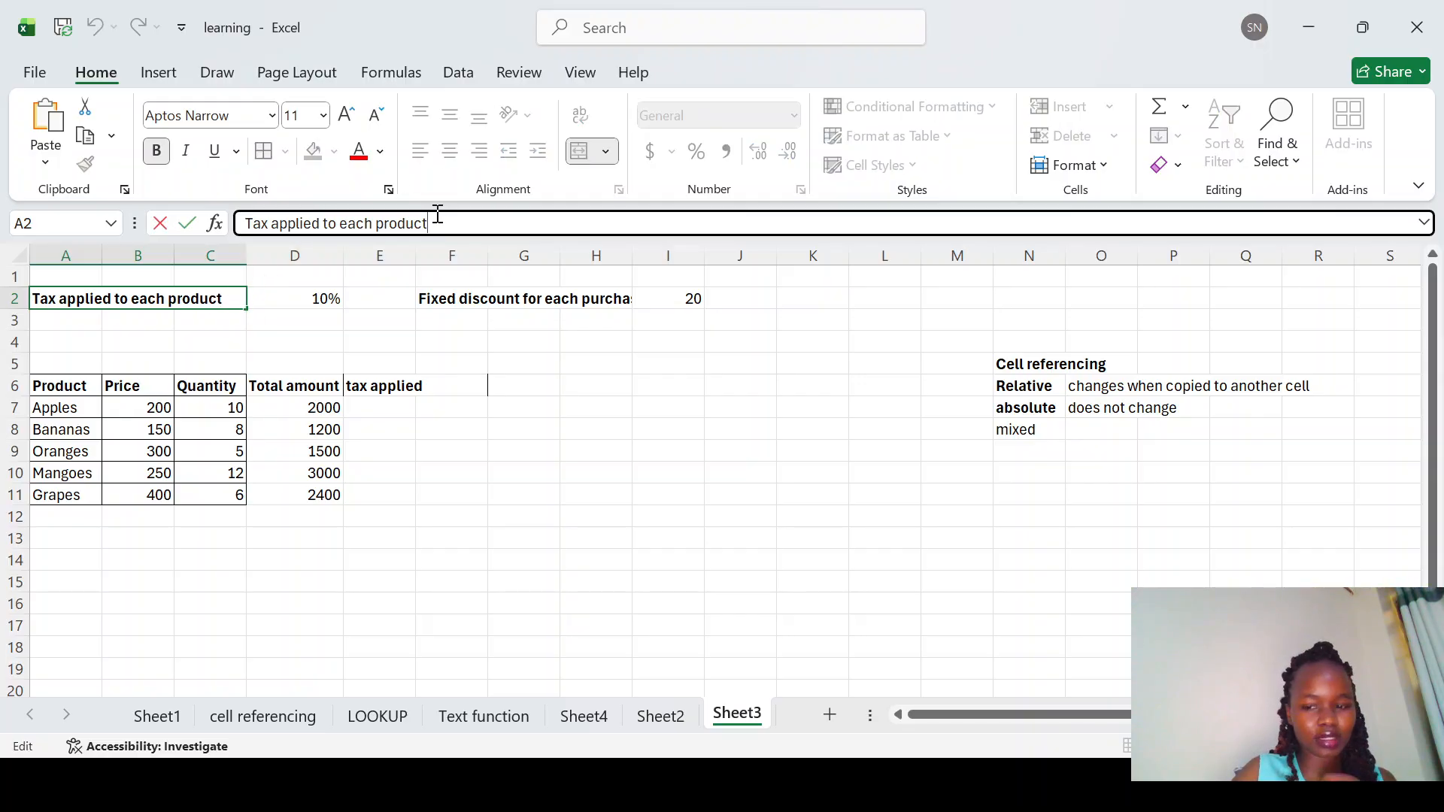
key("BackSpace")
key("BackSpace")
key("BackSpace")
key("BackSpace")
key("BackSpace")
key("BackSpace")
type("urchase")
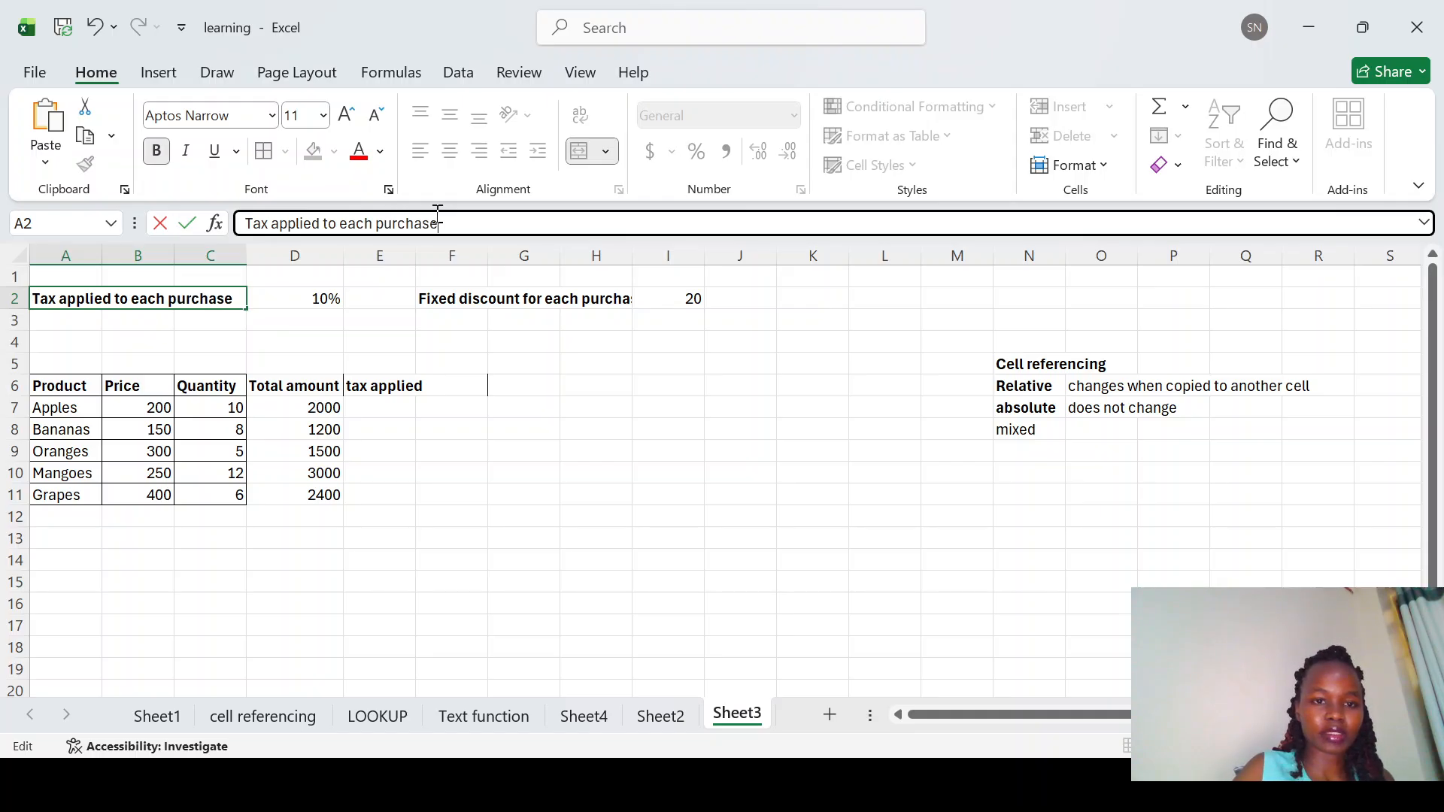
key("Return")
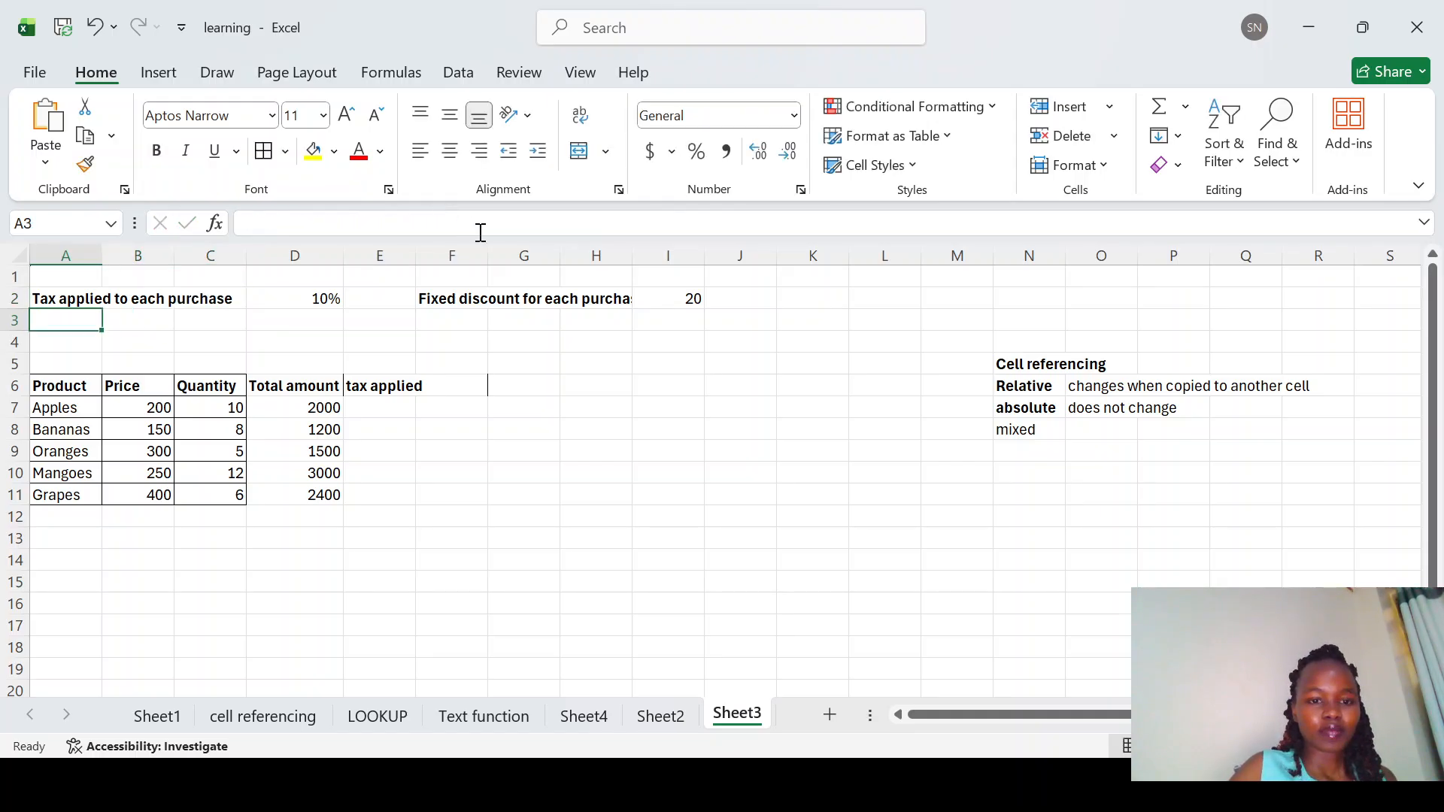
Step: Enter a tax formula in E7 multiplying the total amount in D7 by the tax rate in D2
left_click(356, 400)
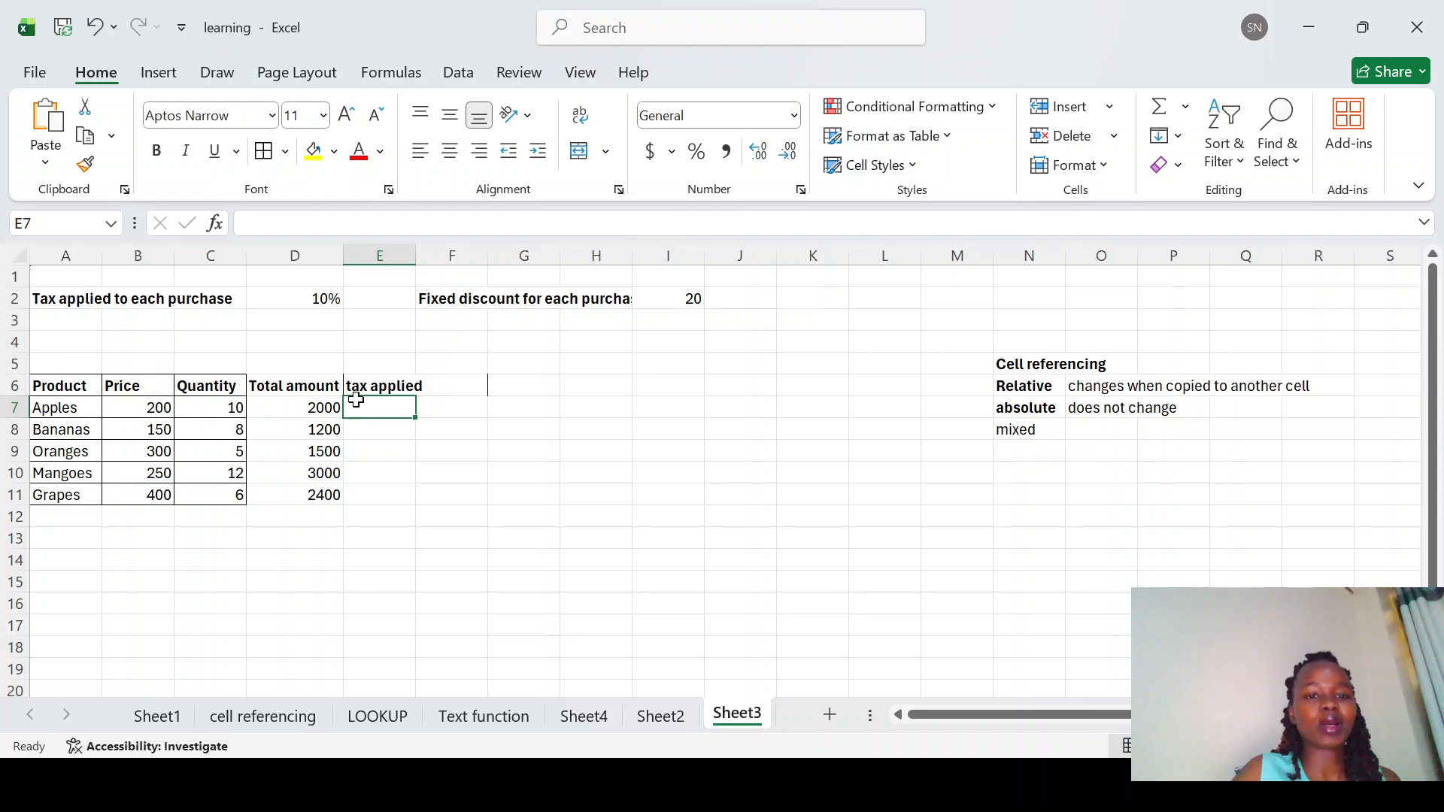
left_click(323, 407)
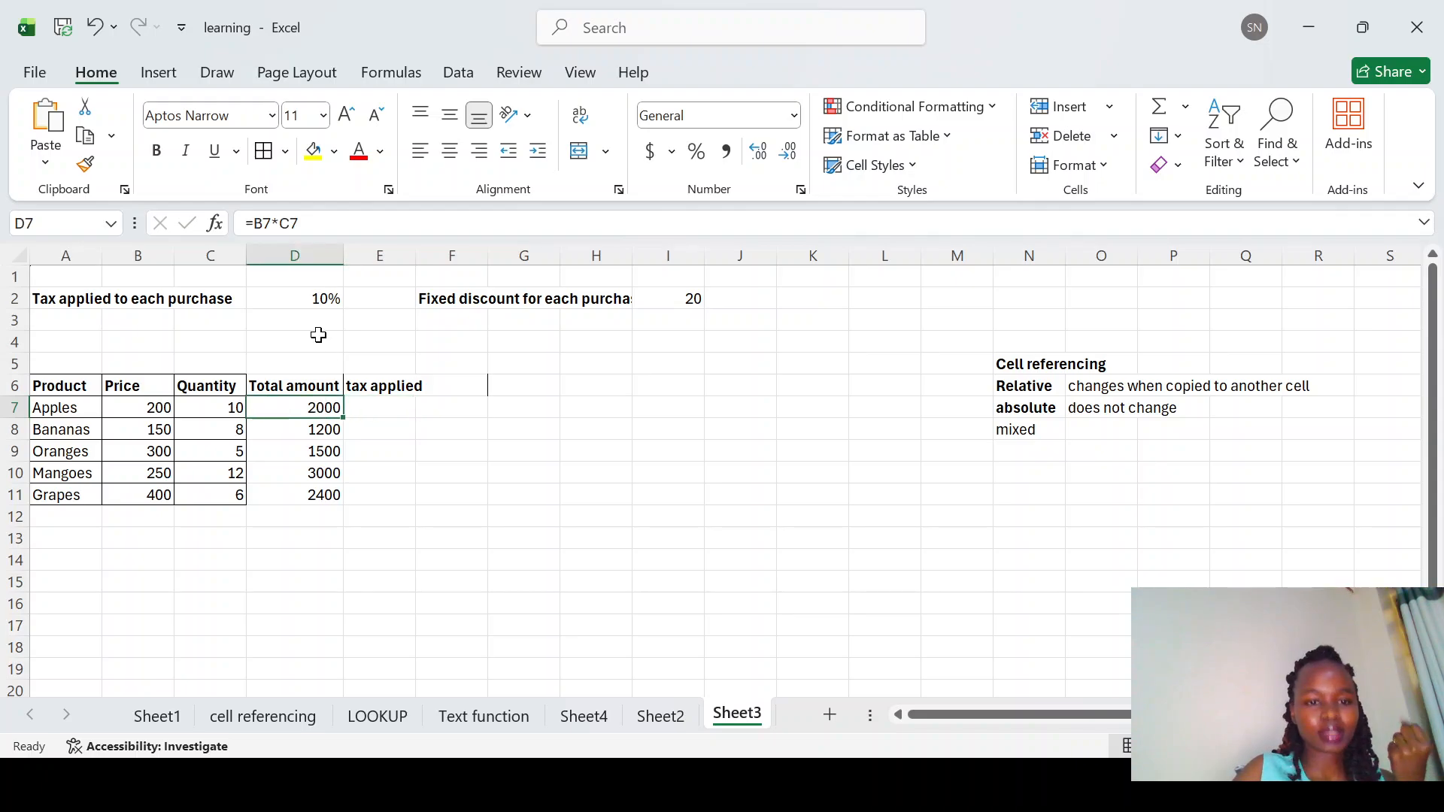
left_click(383, 416)
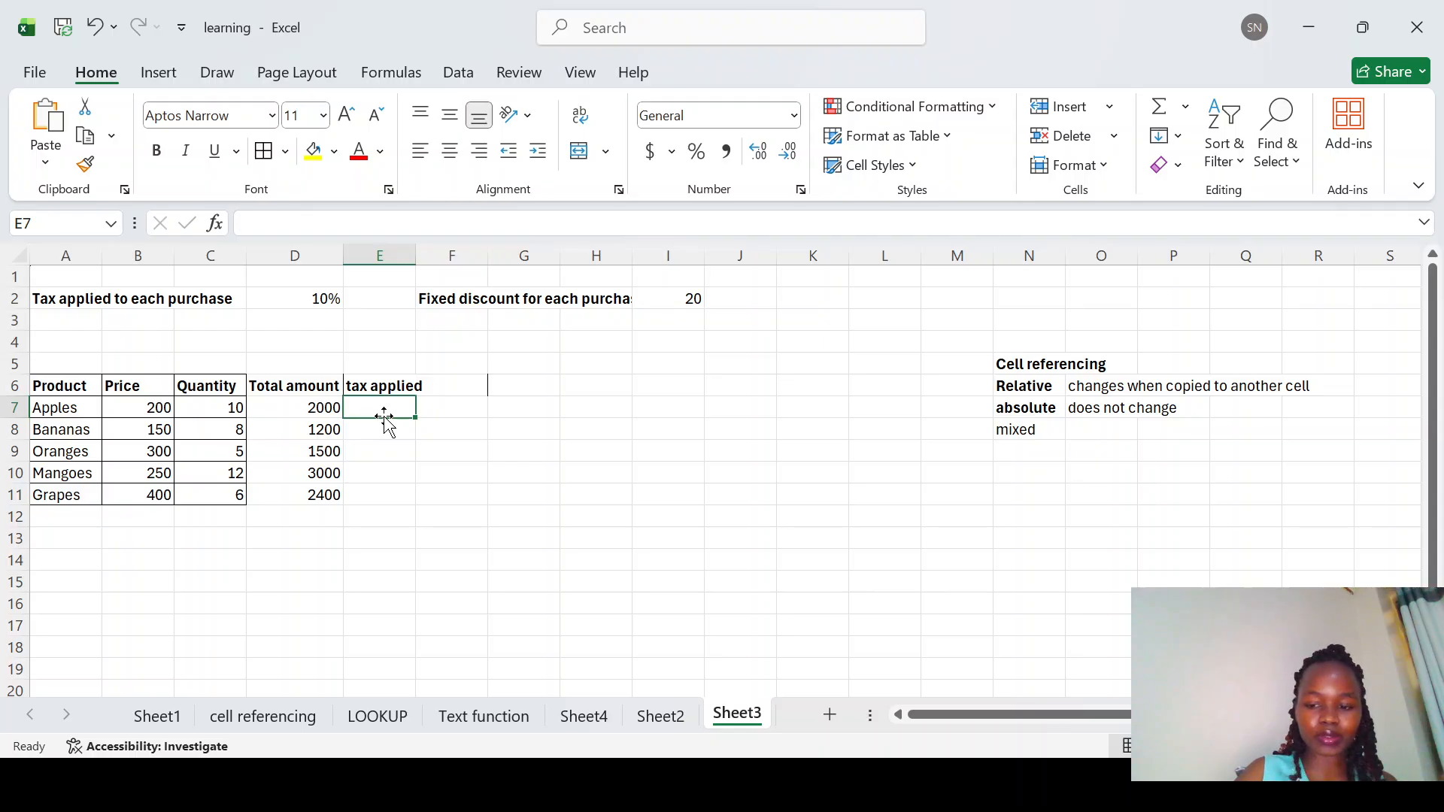
type("=")
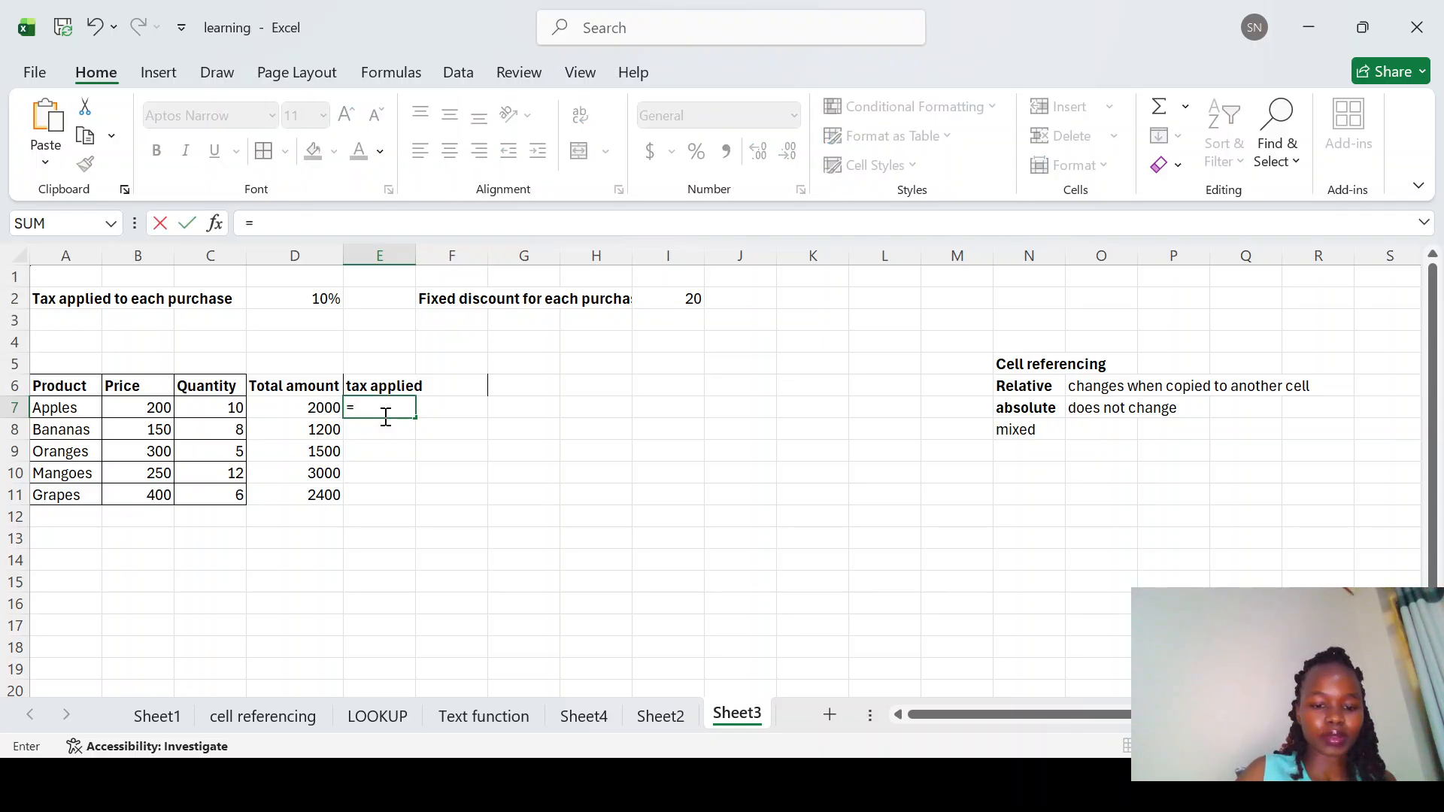
left_click(324, 408)
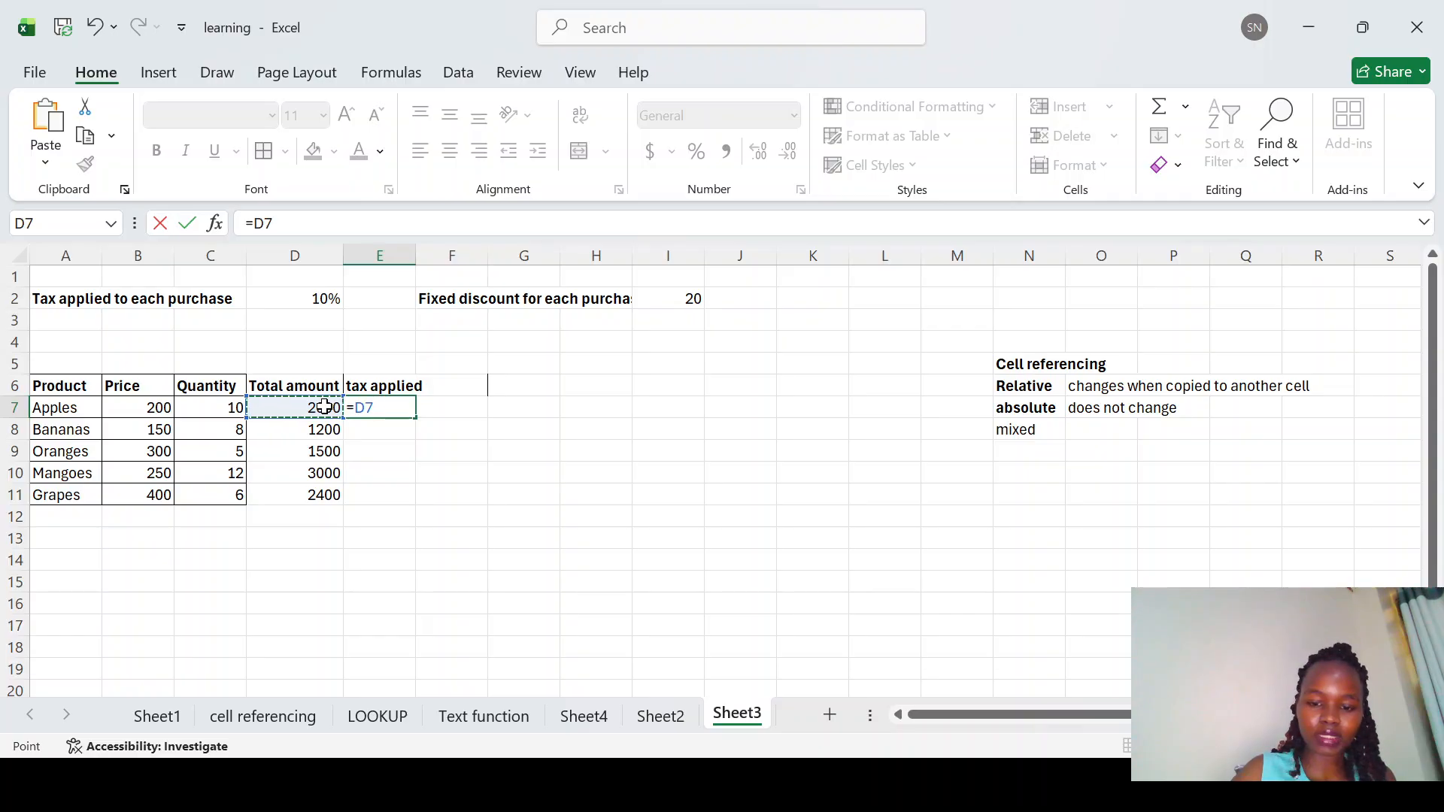
type("*")
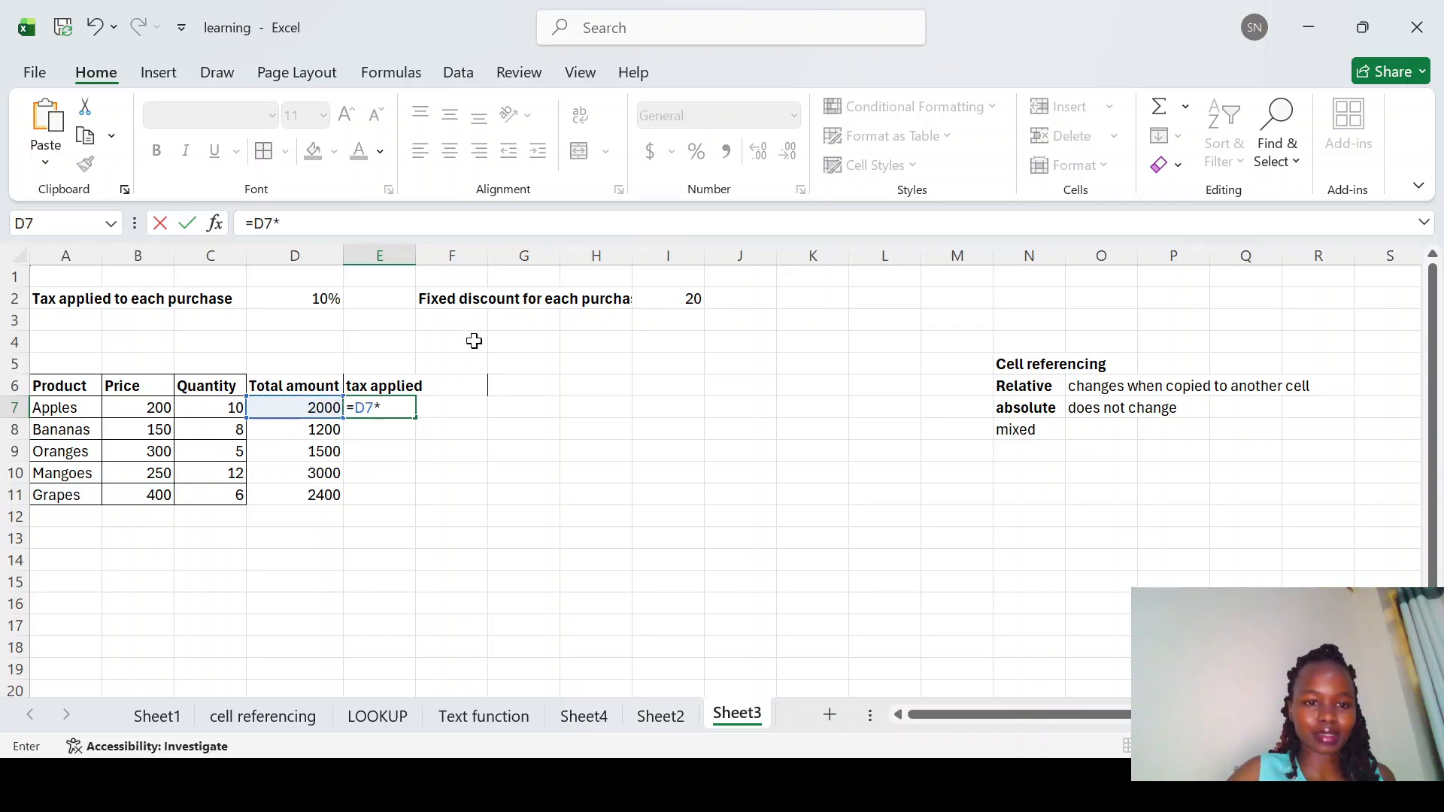
left_click(315, 295)
key("Return")
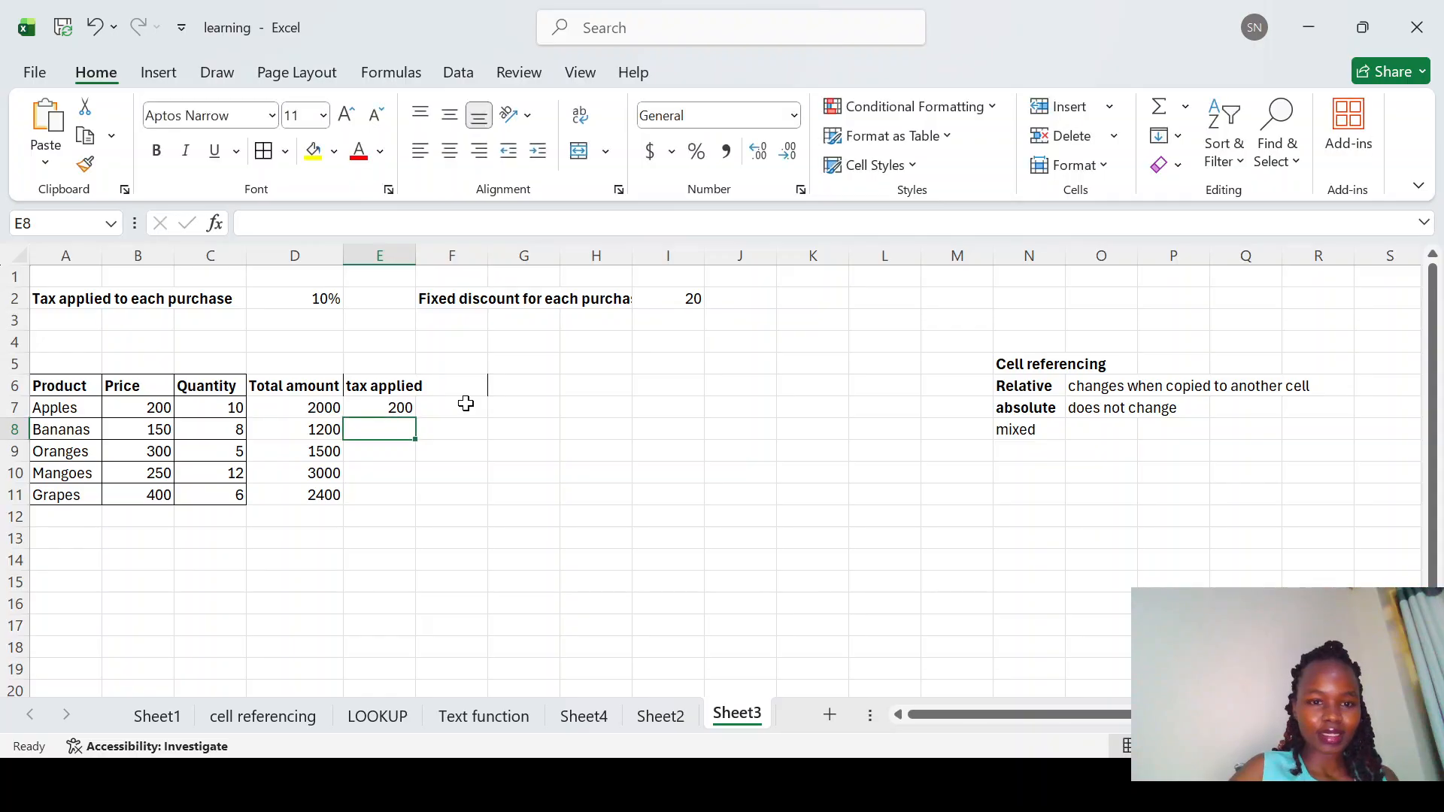
Step: Fill the E7 tax formula down through E11 and check the copied formulas in E8 and E9 and the cells they reference
left_click(400, 406)
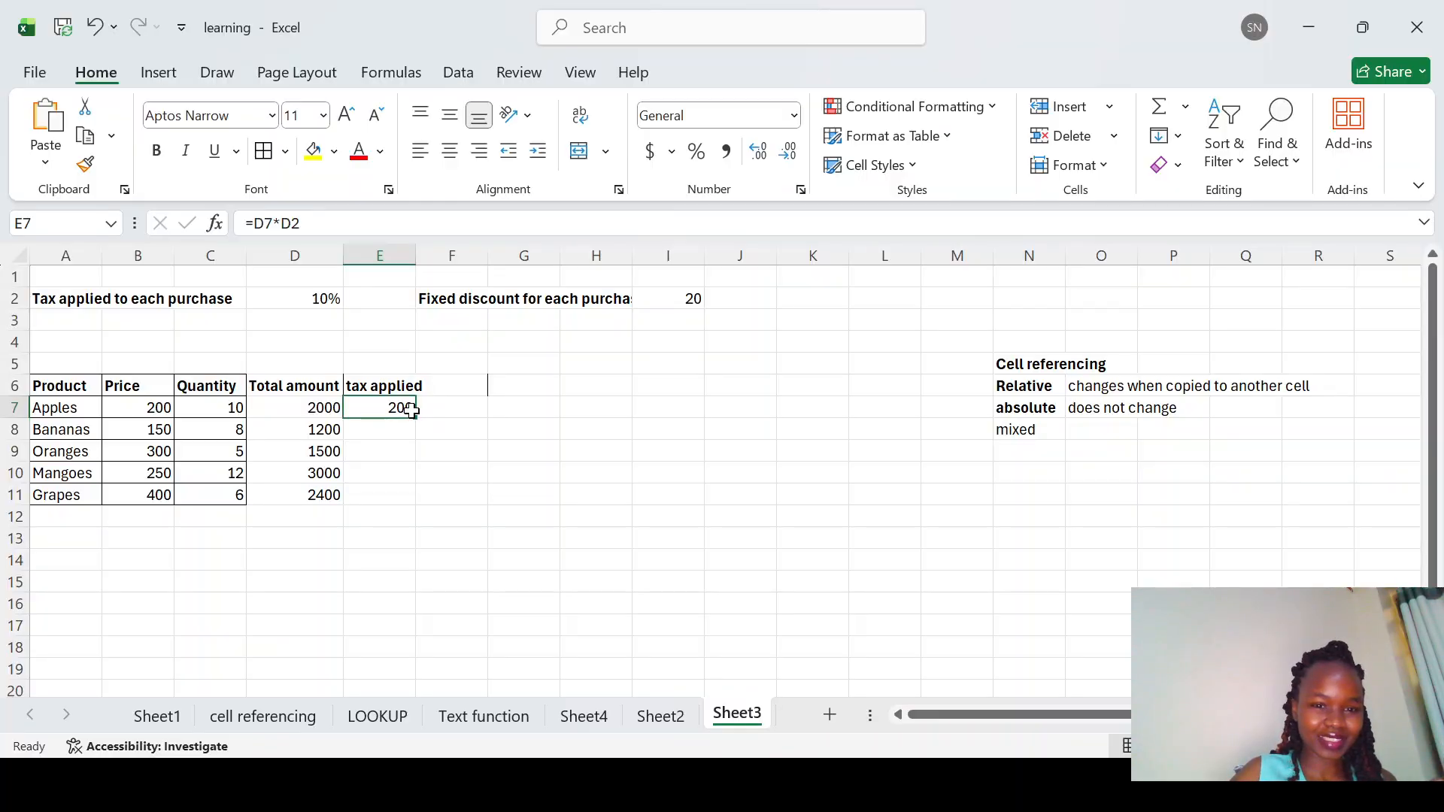
double_click(416, 420)
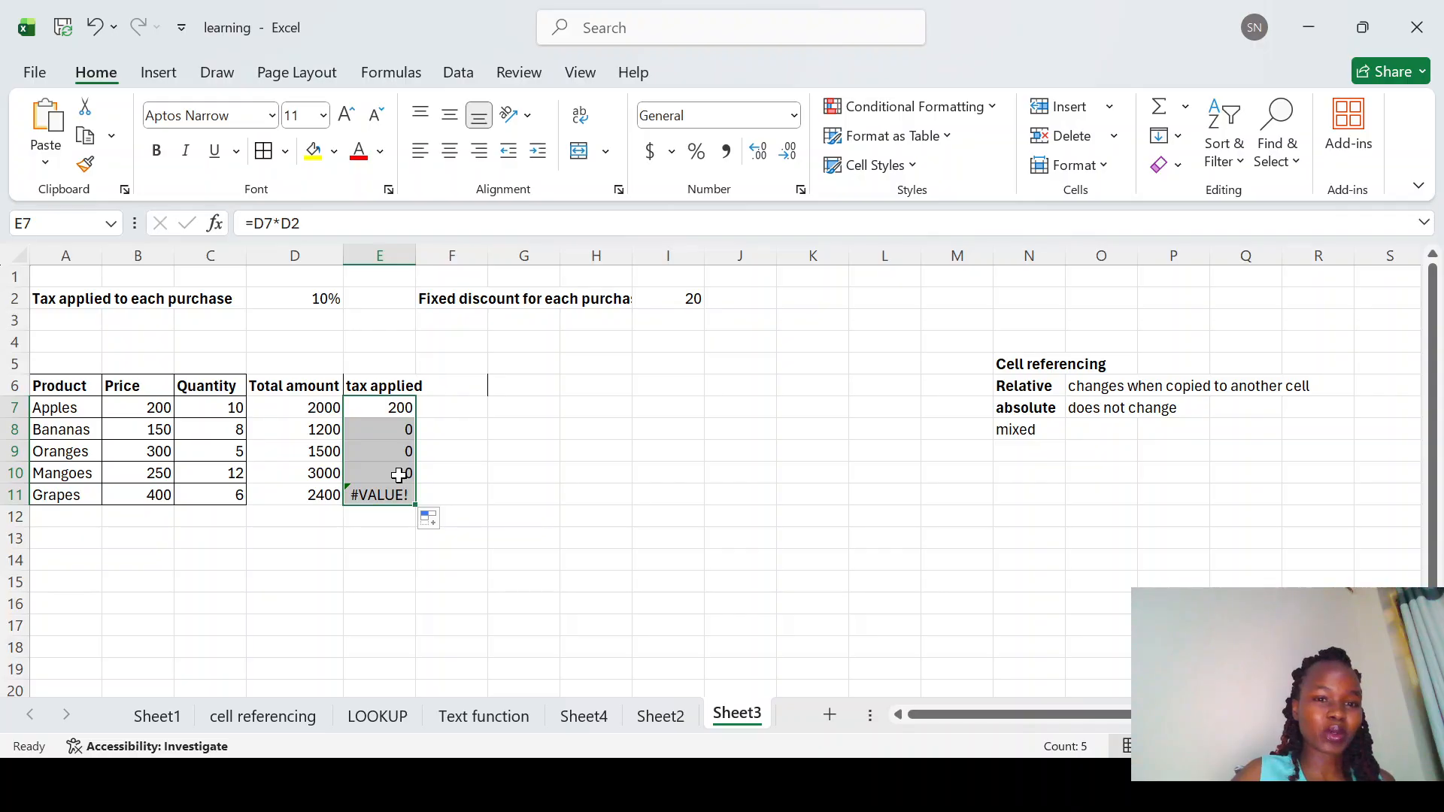
left_click(394, 424)
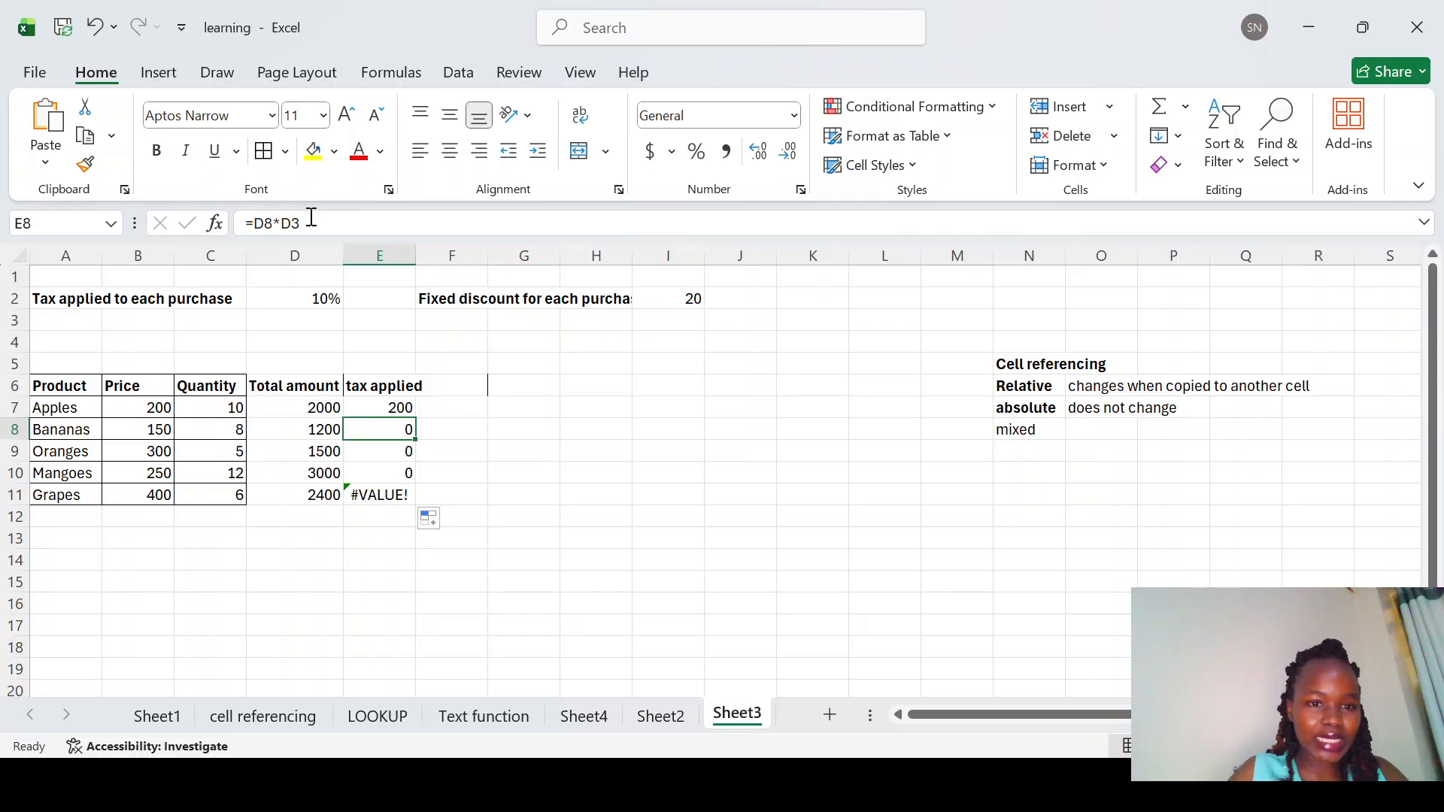
left_click(372, 453)
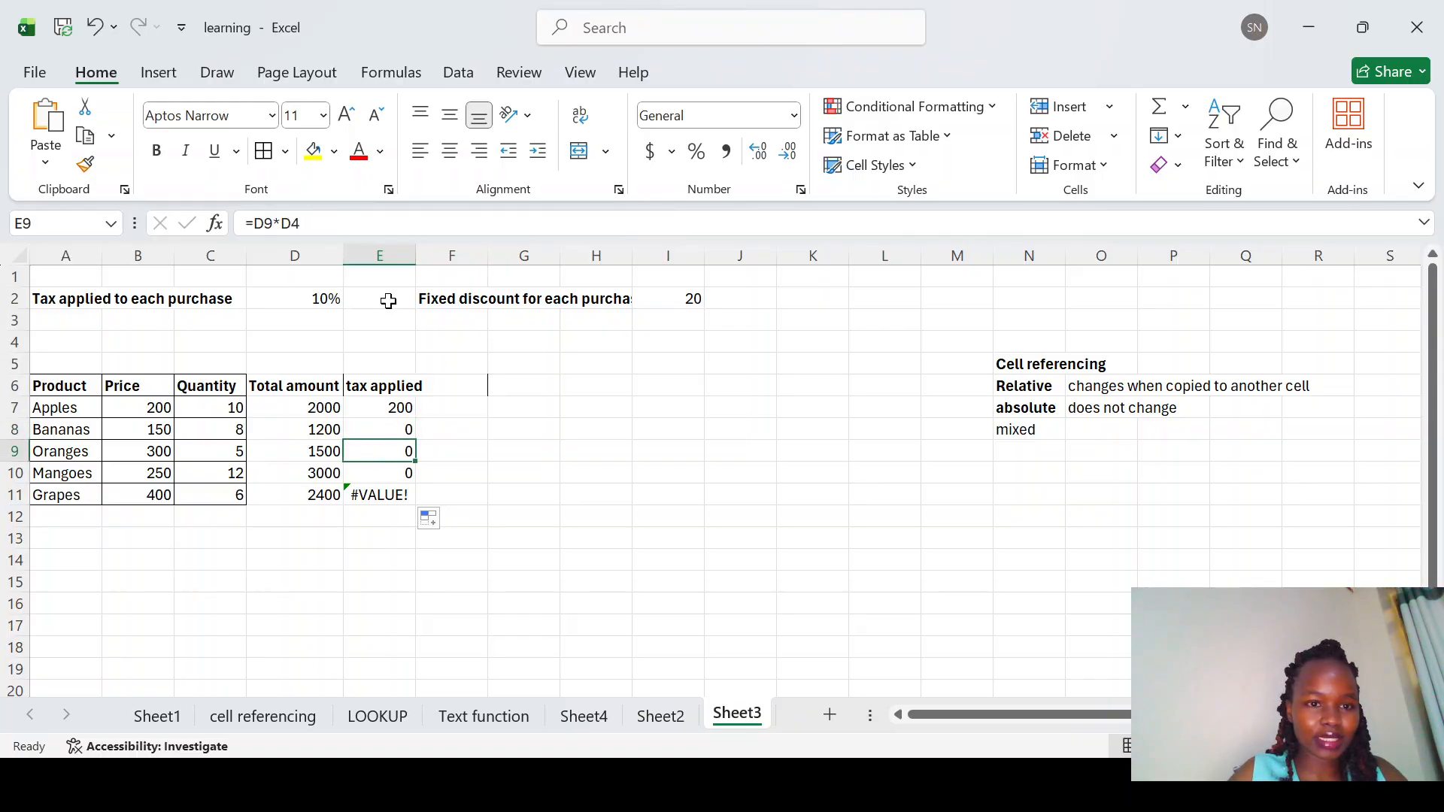
left_click(313, 351)
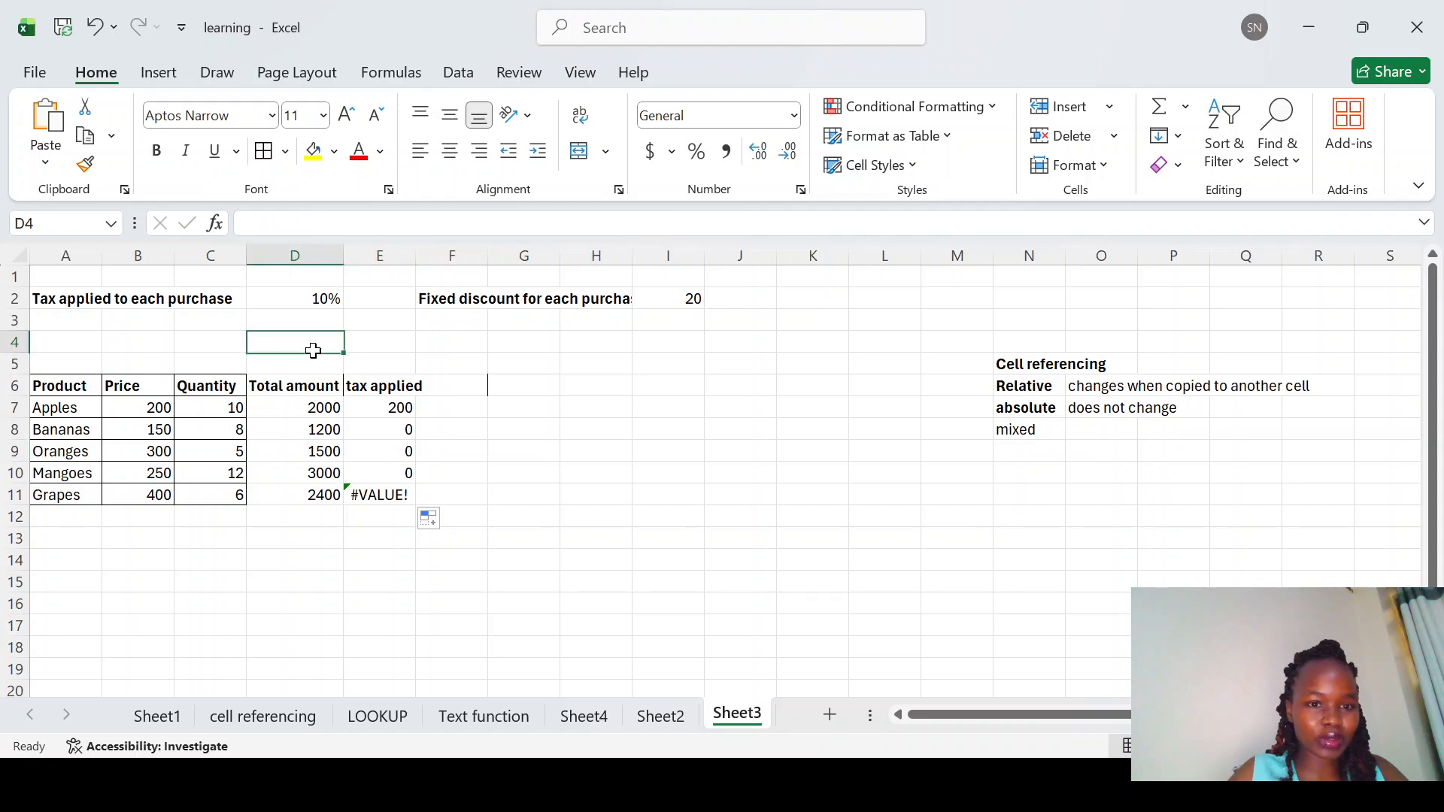
left_click(315, 364)
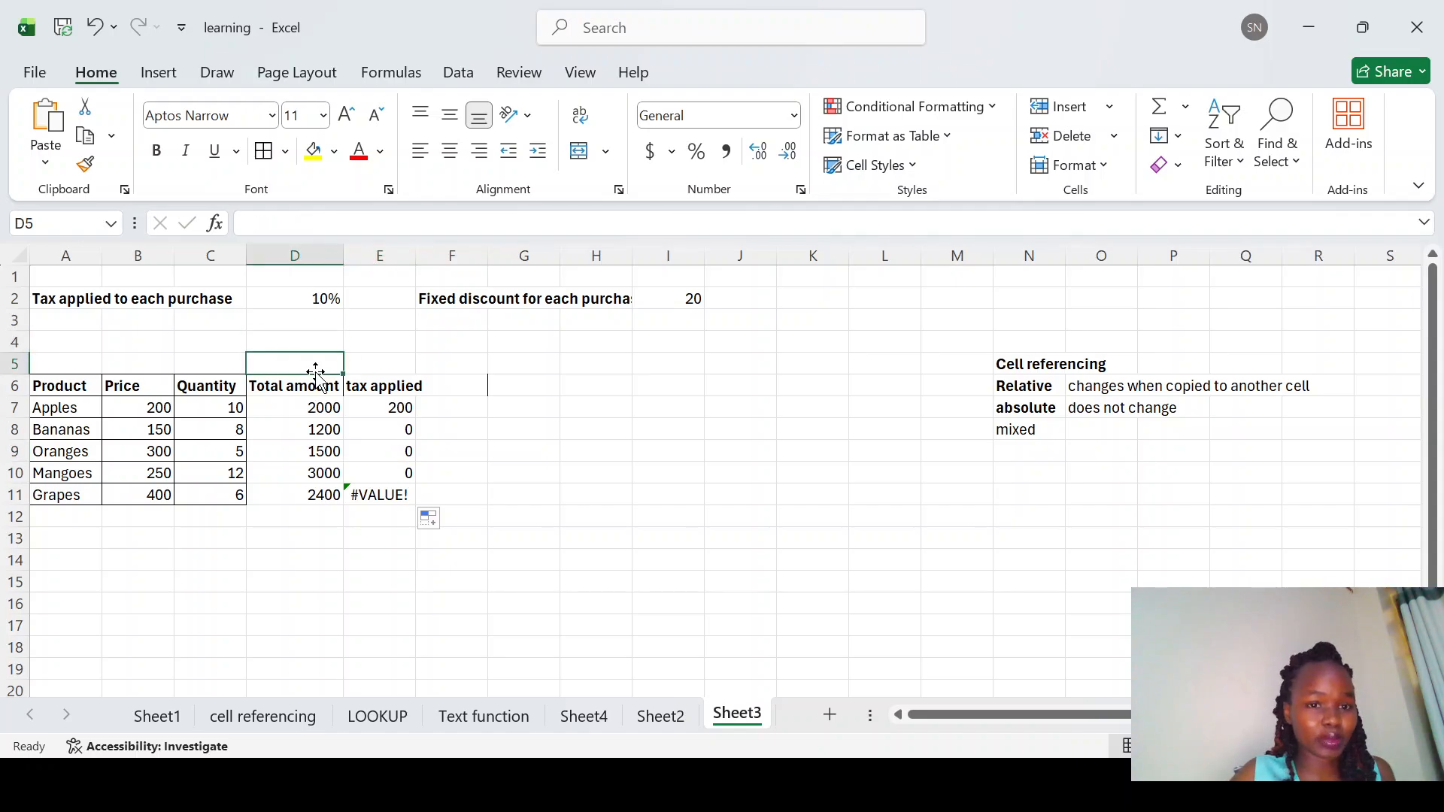
left_click(322, 298)
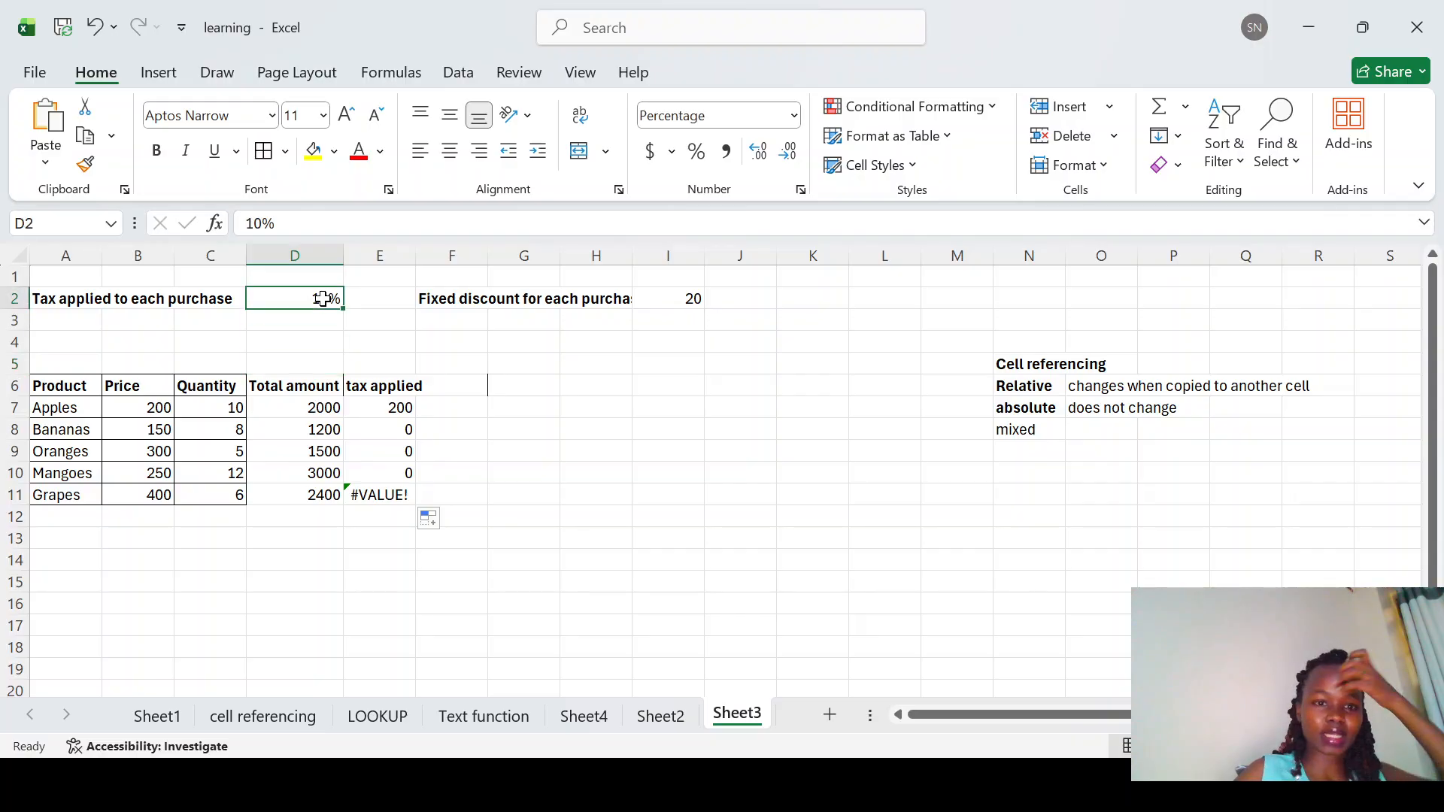
Step: Make the tax rate reference in the E7 formula absolute as $D$2
left_click(408, 404)
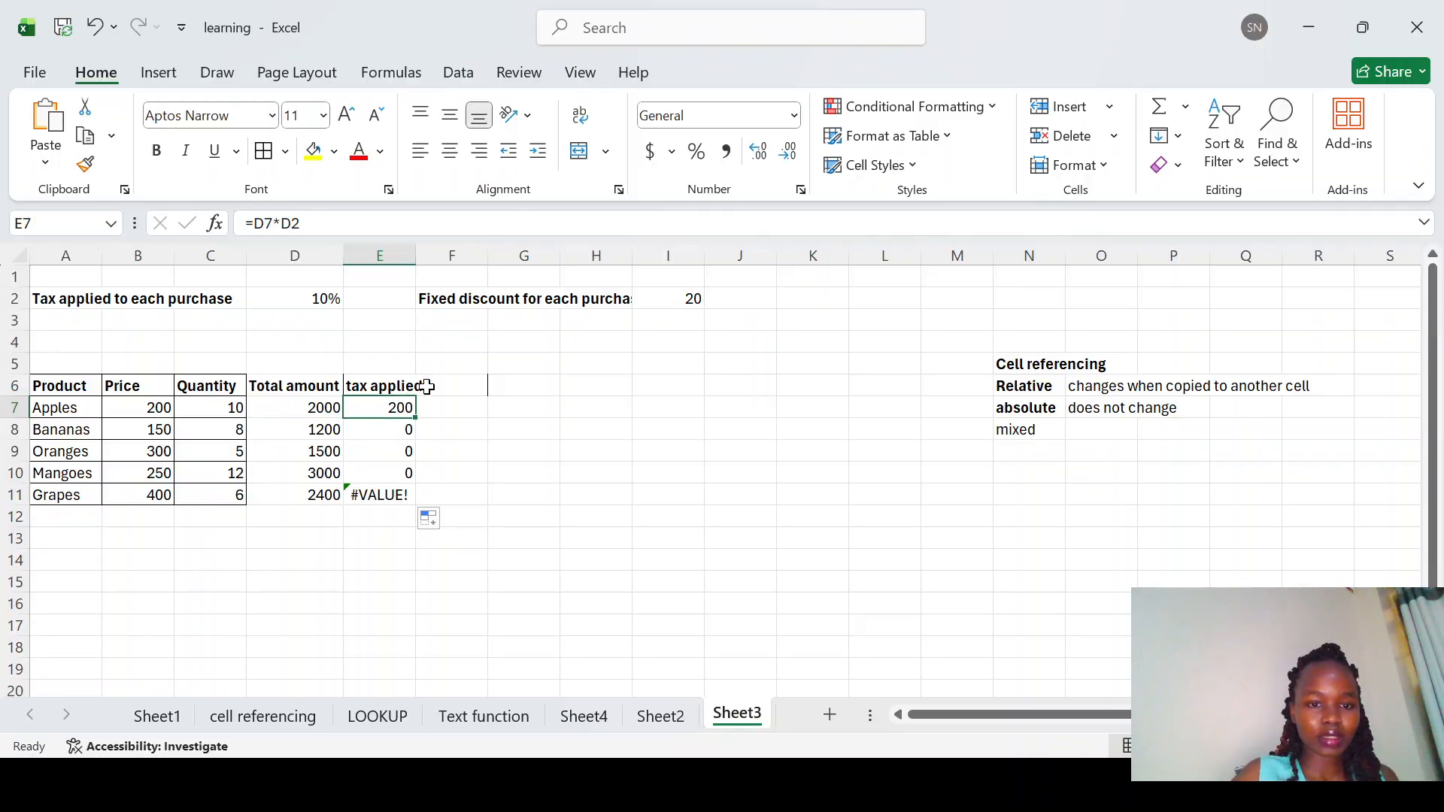
left_click(286, 223)
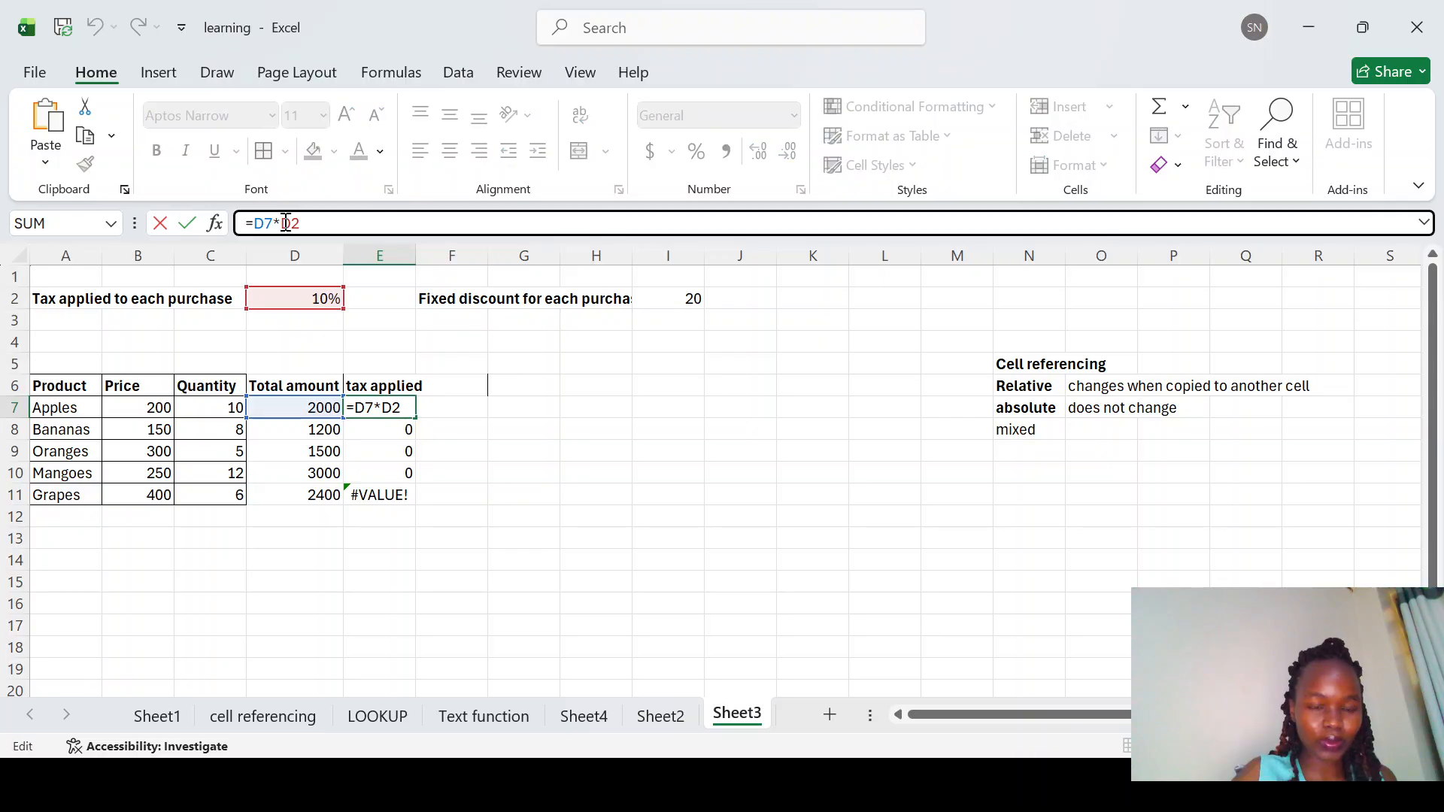
type("$")
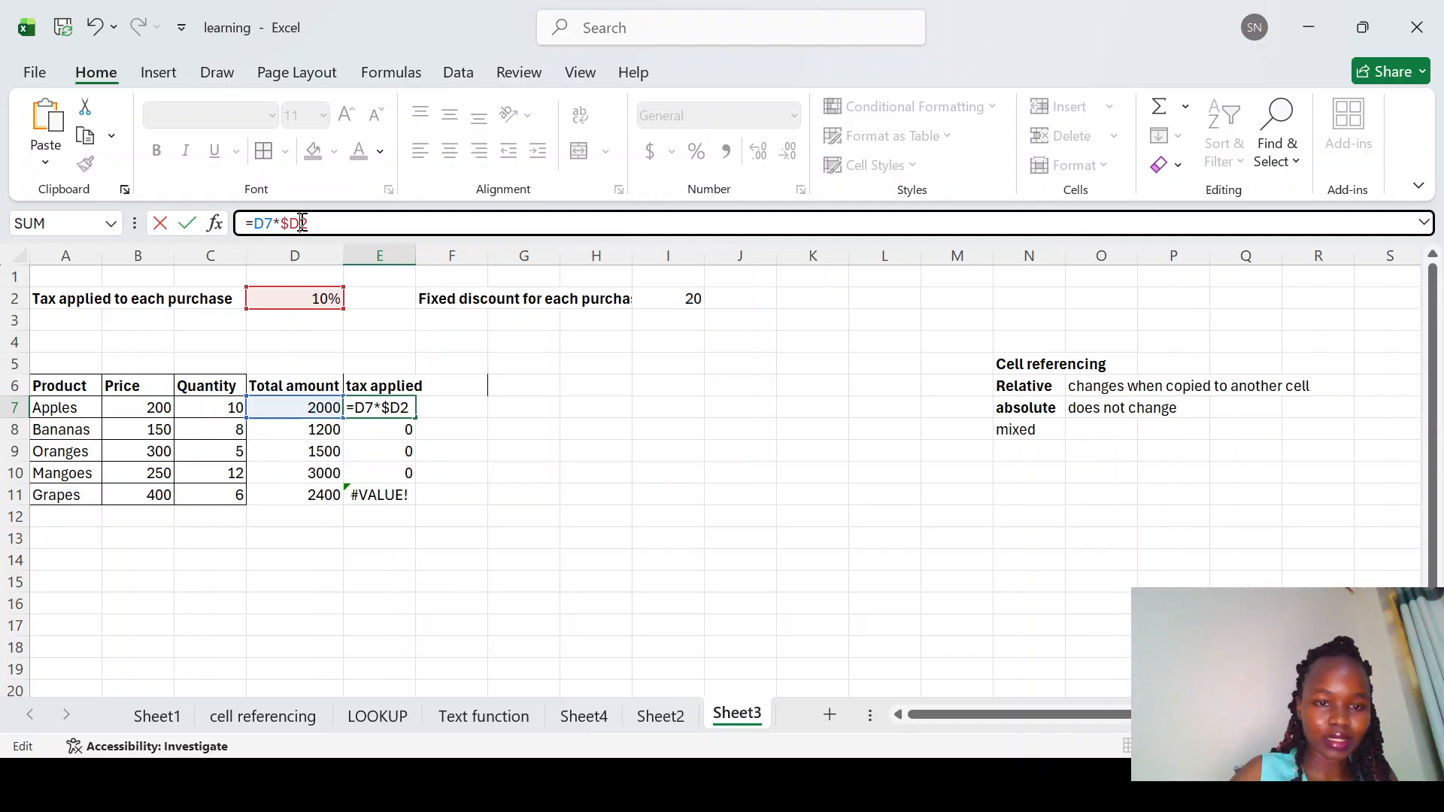
left_click(302, 223)
type("$")
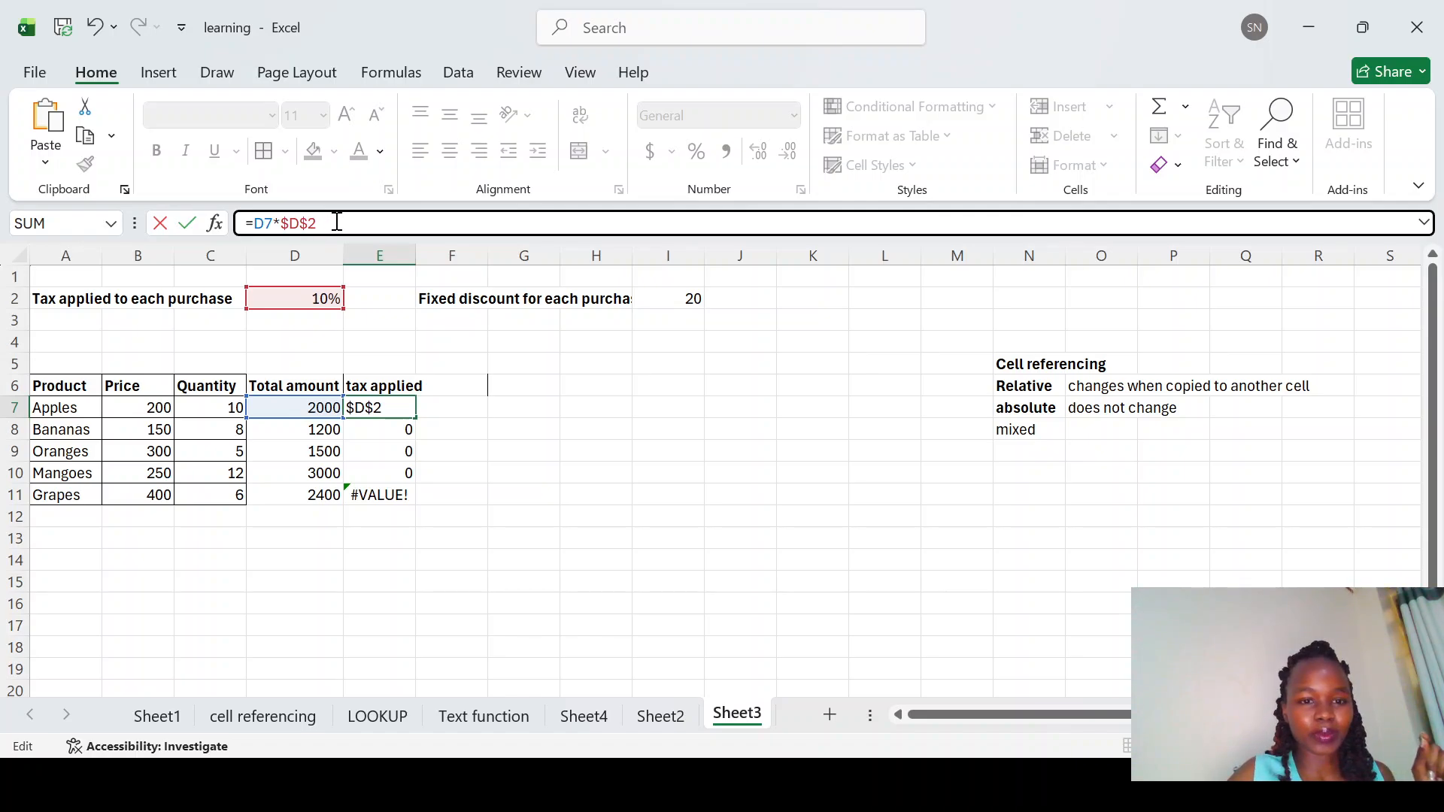
key("Return")
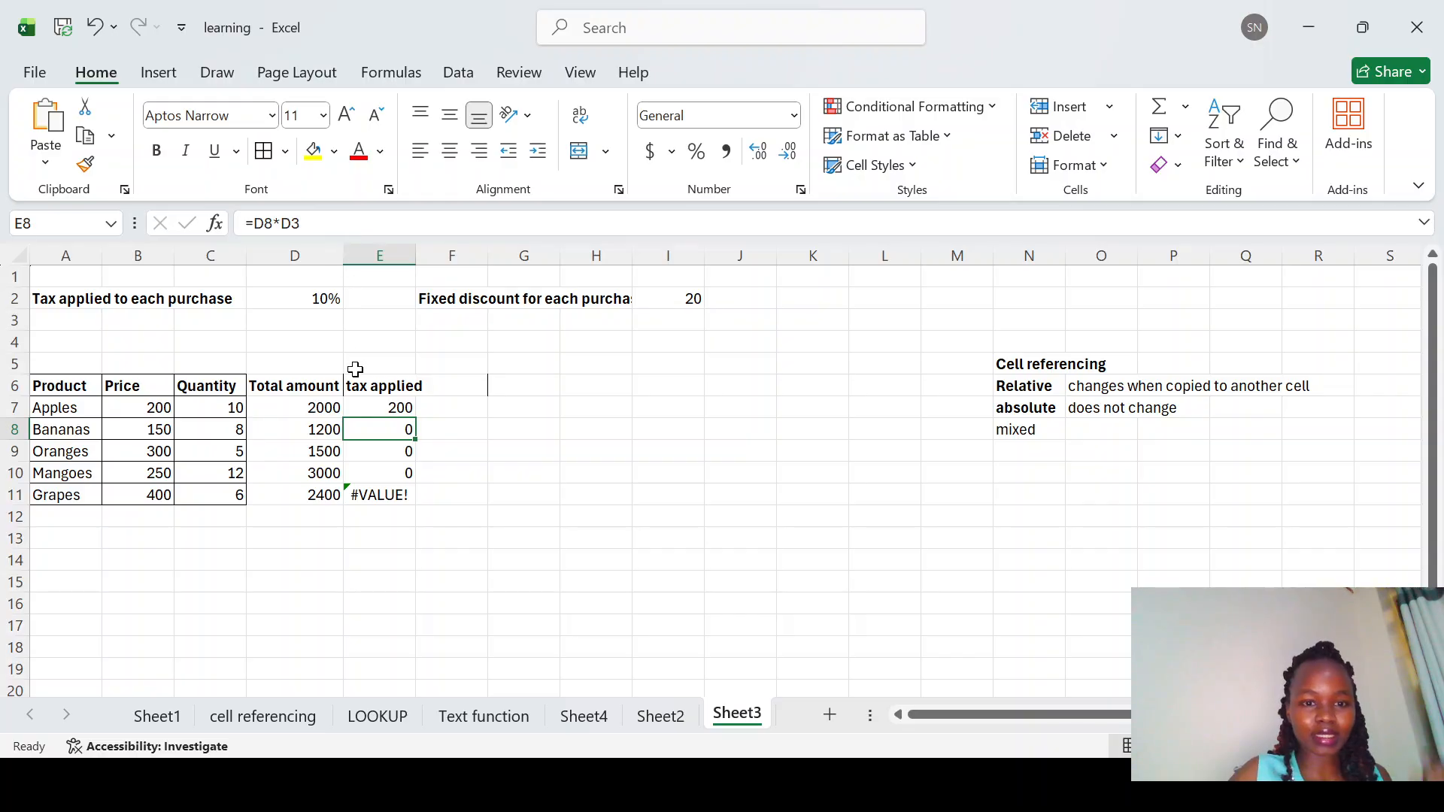
Step: Fill the corrected E7 tax formula down through E11
left_click(398, 407)
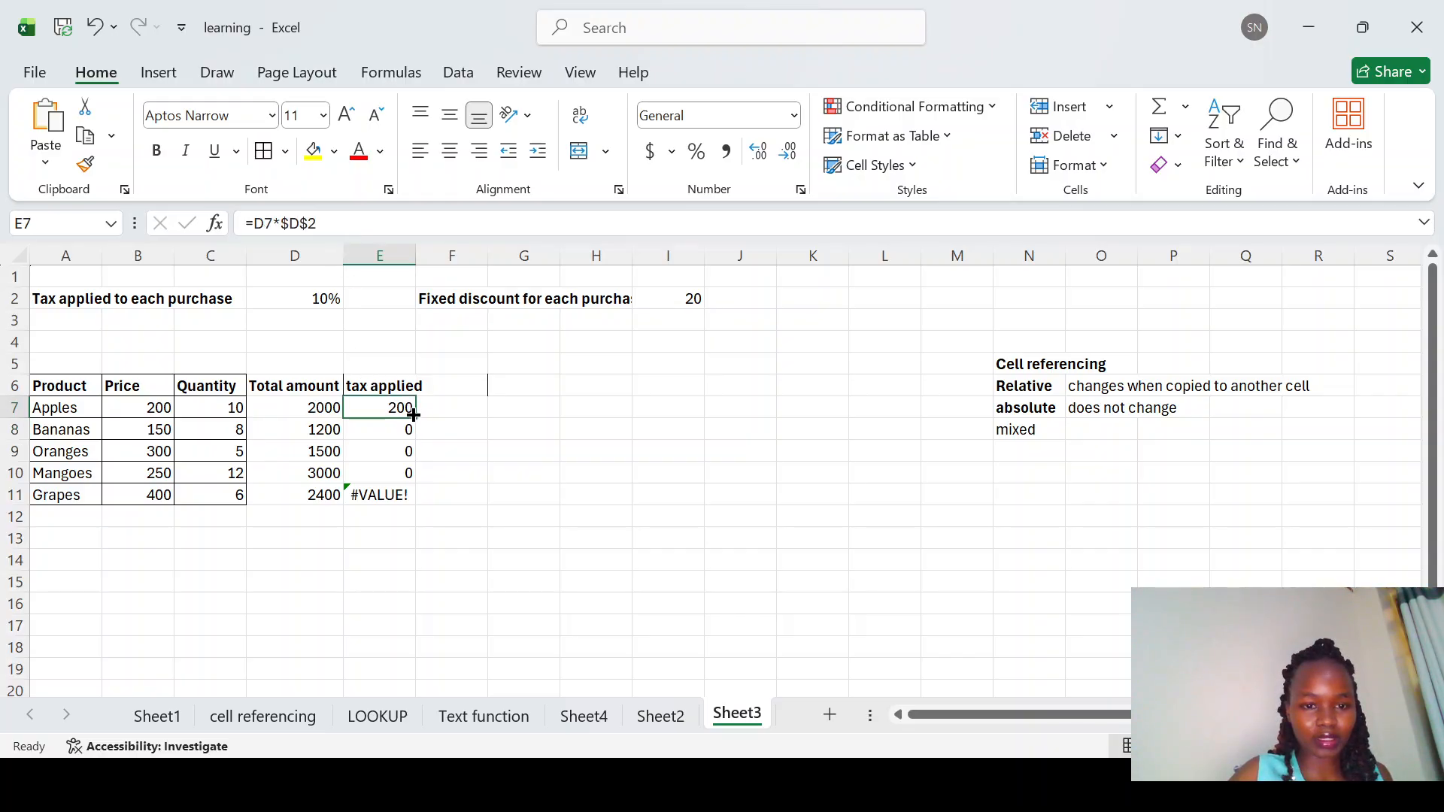
double_click(414, 415)
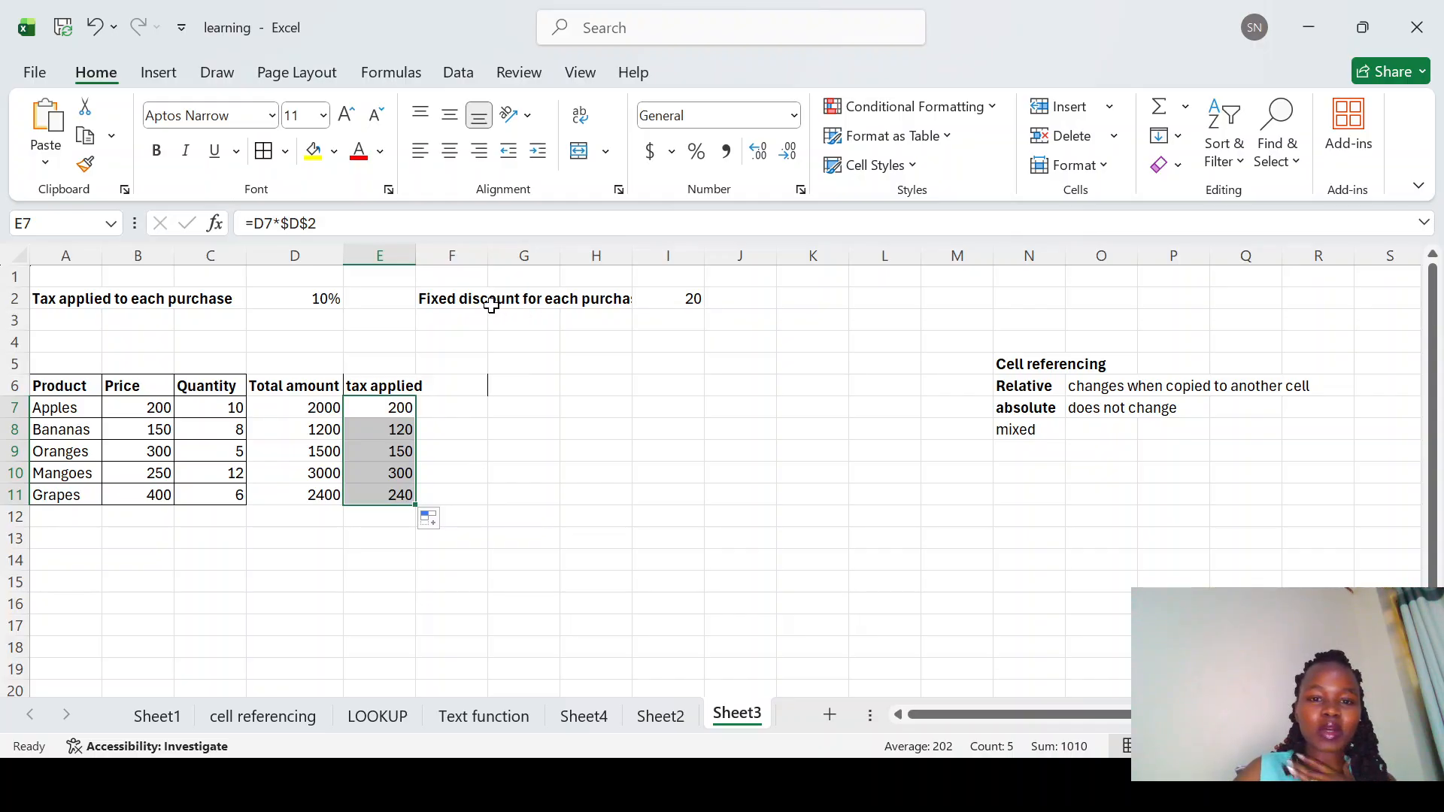
left_click(681, 301)
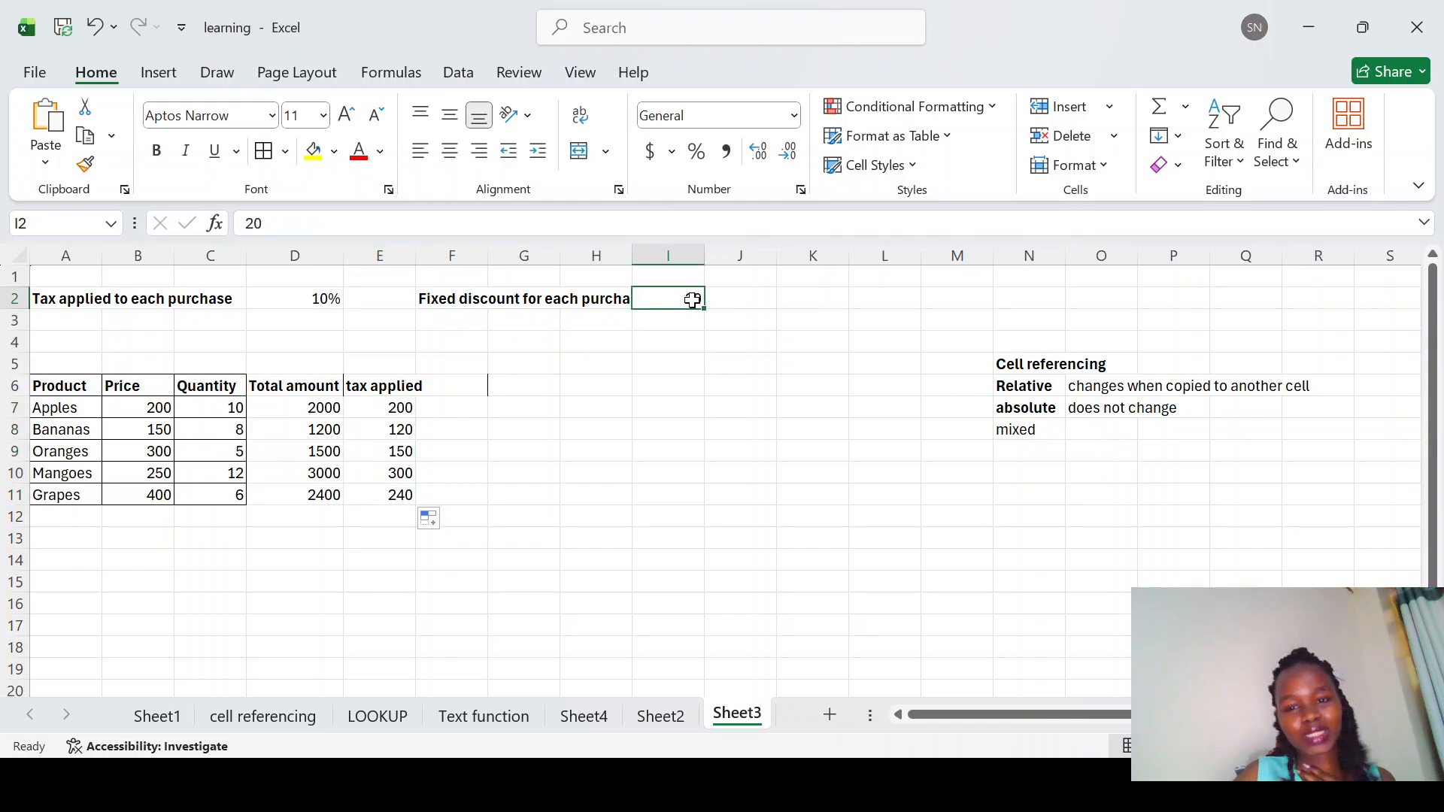
Step: Add the column heading total amount payable in F6
left_click(480, 384)
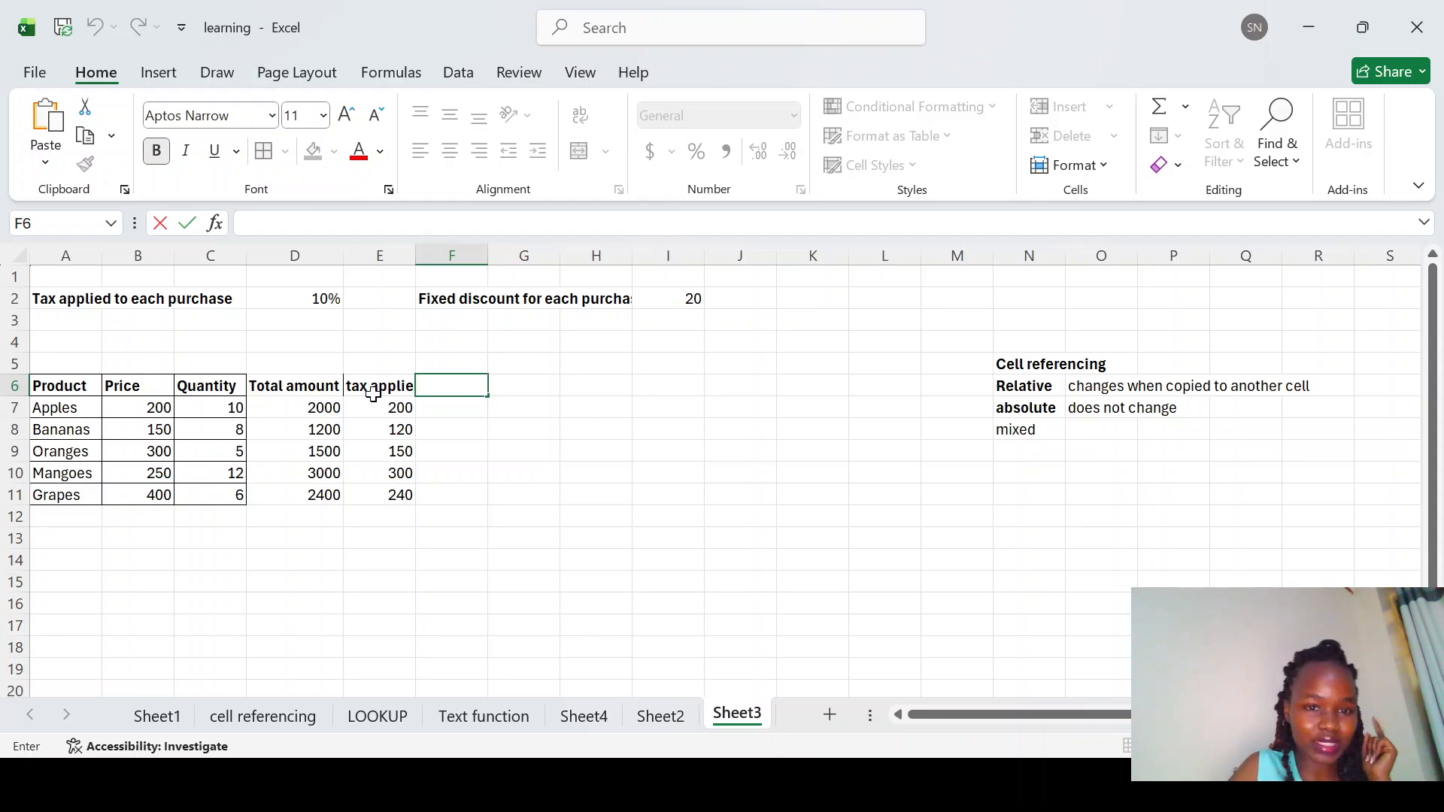
left_click(450, 392)
type("t")
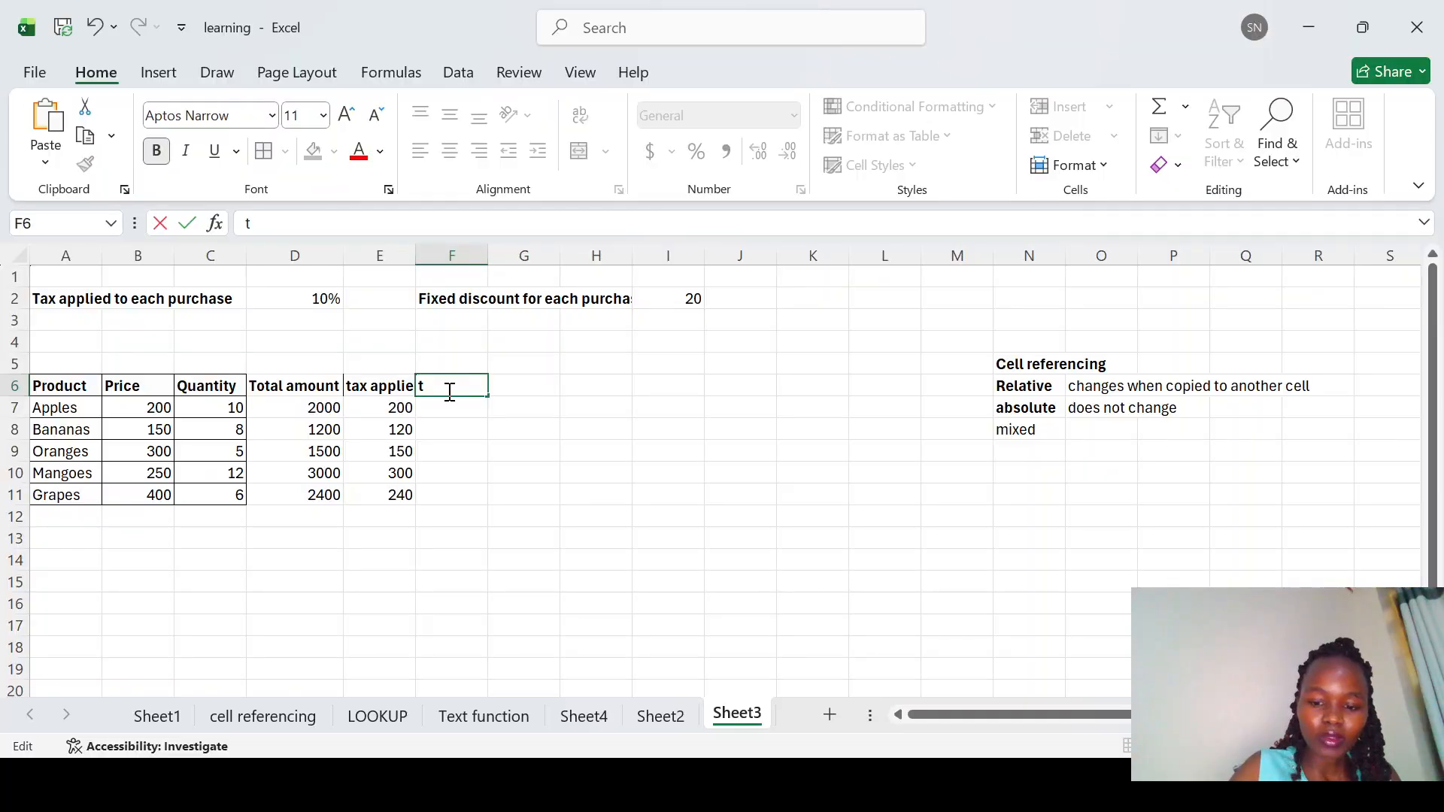
type("otal amoun")
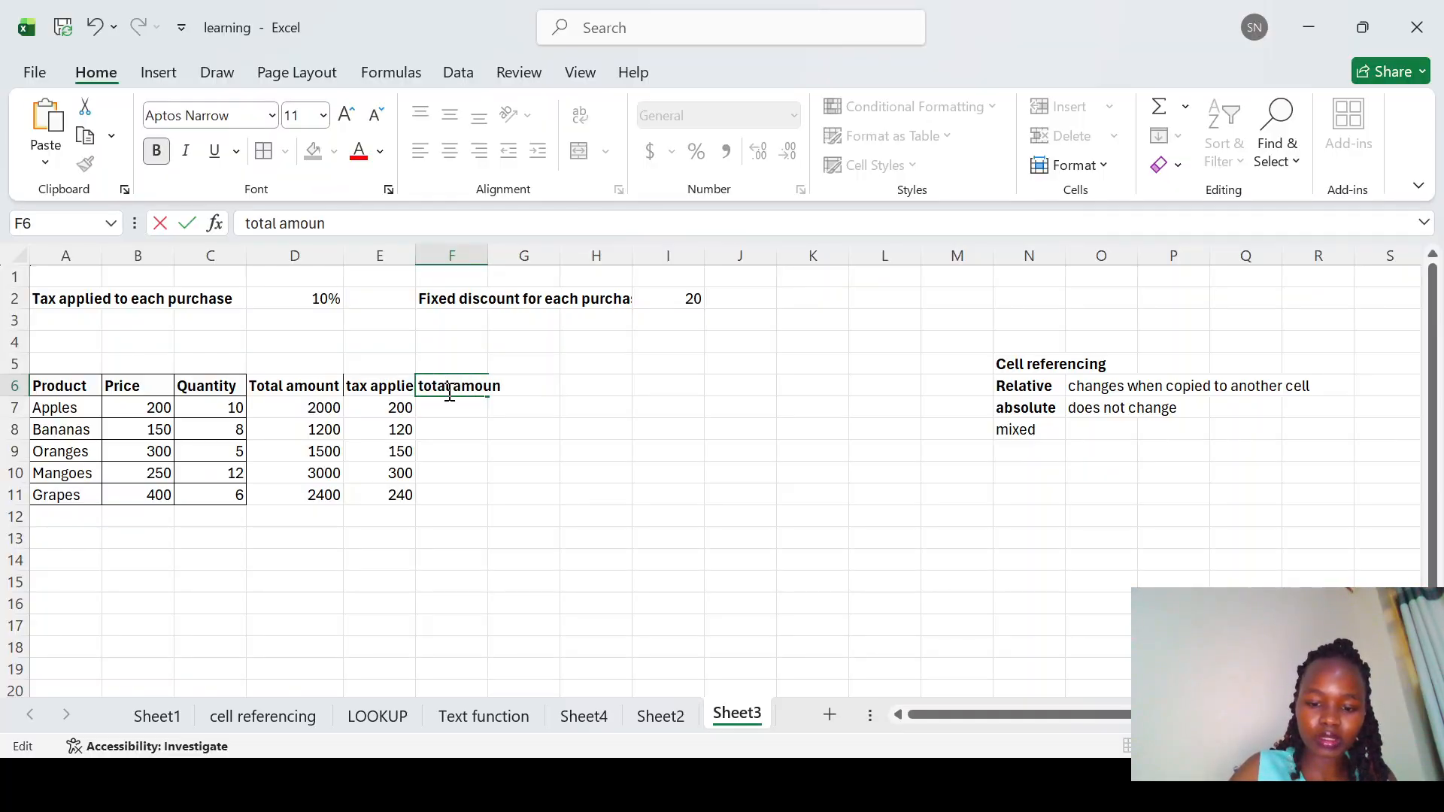
type("t payab")
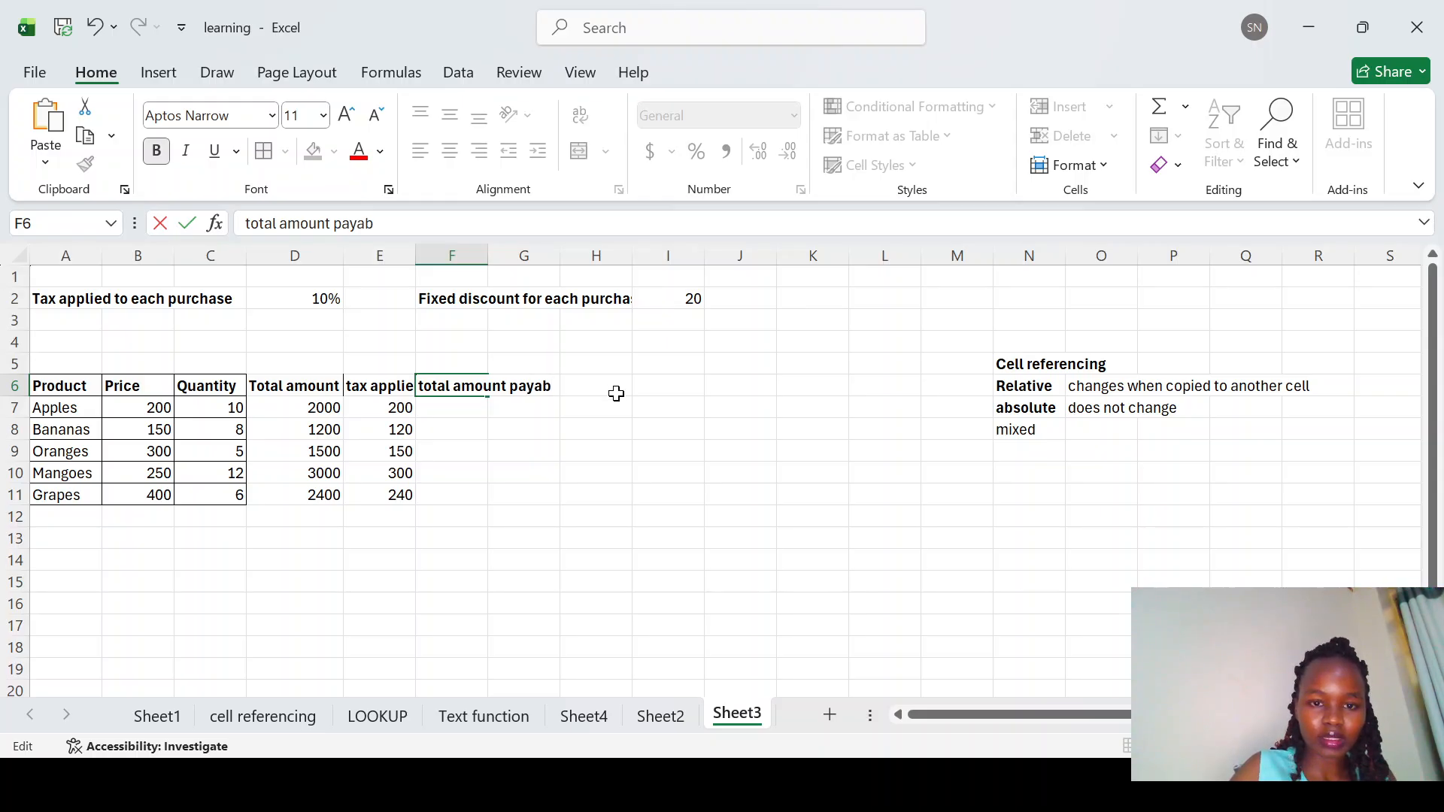
type("le")
key("Return")
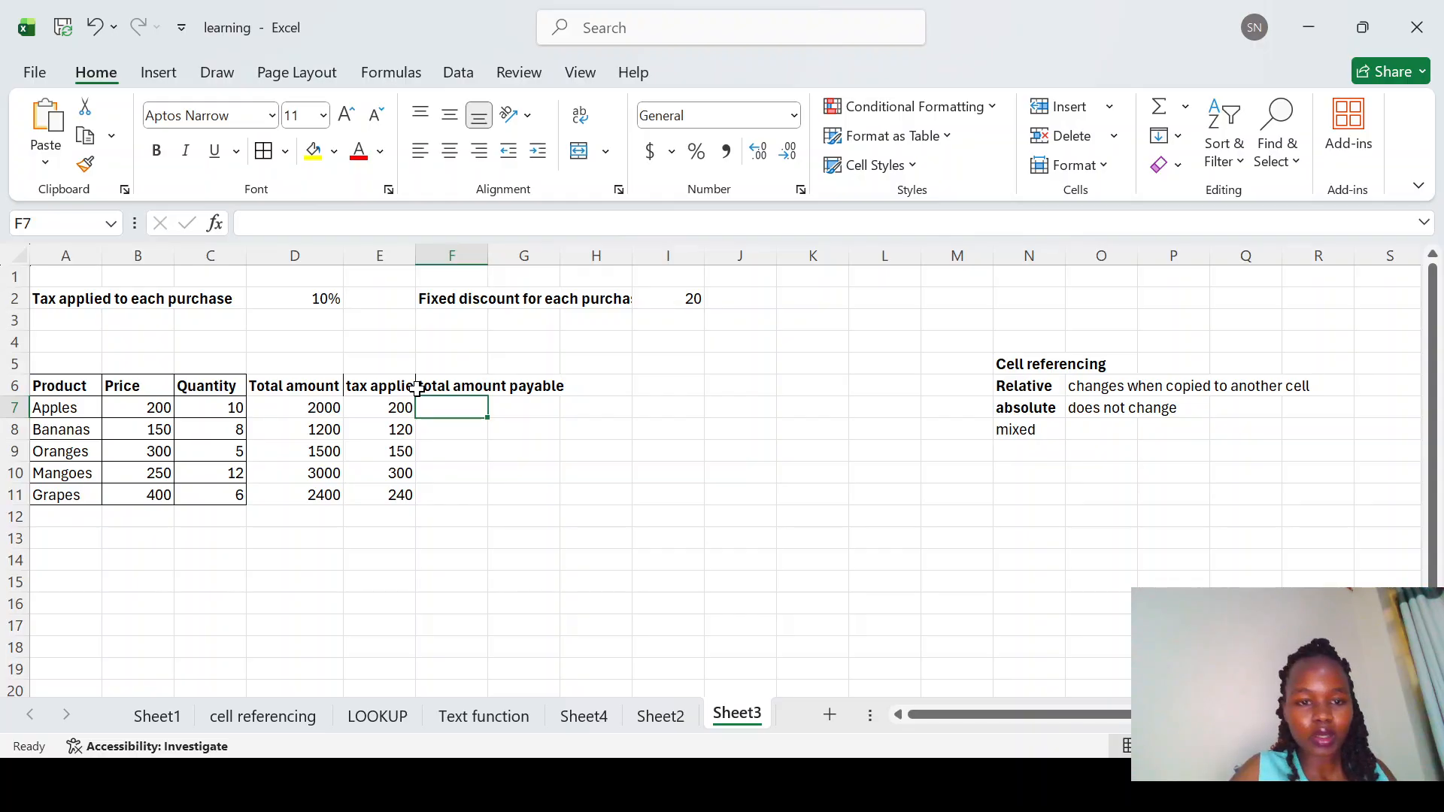
Step: Enter the total payable formula =D7+E7-I$2 in F7, using a mixed reference to the fixed discount in I2
type("=")
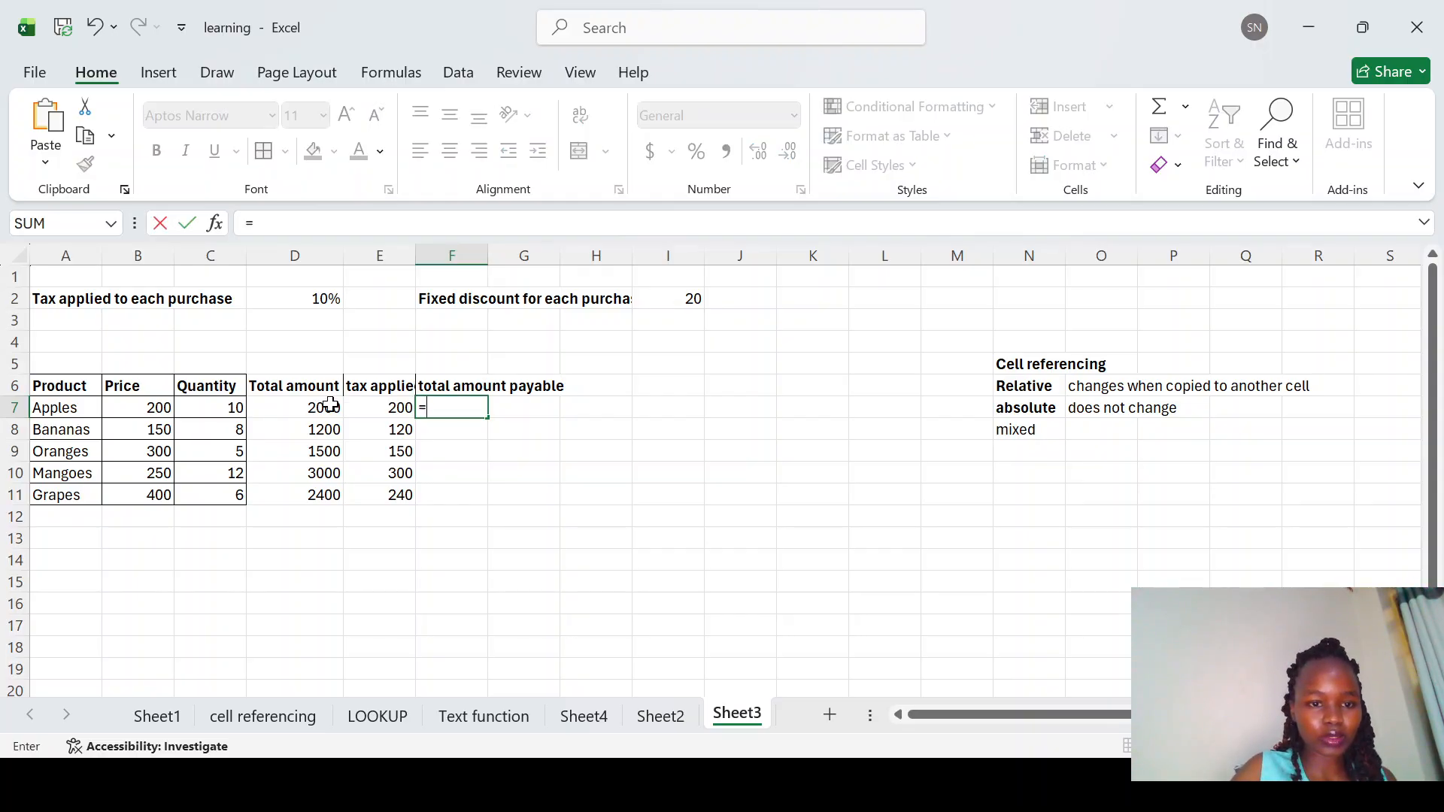
left_click(329, 407)
type("+")
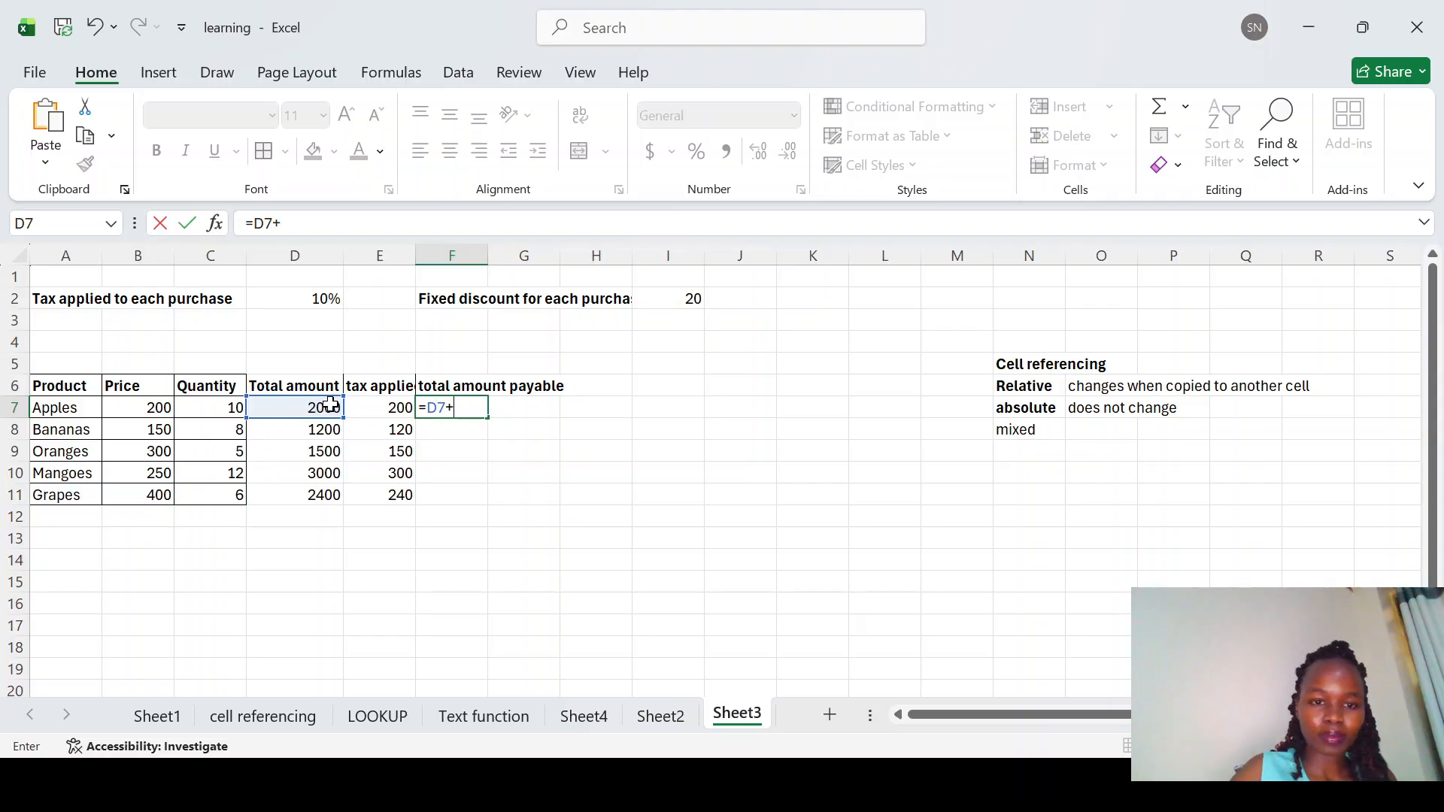
left_click(384, 406)
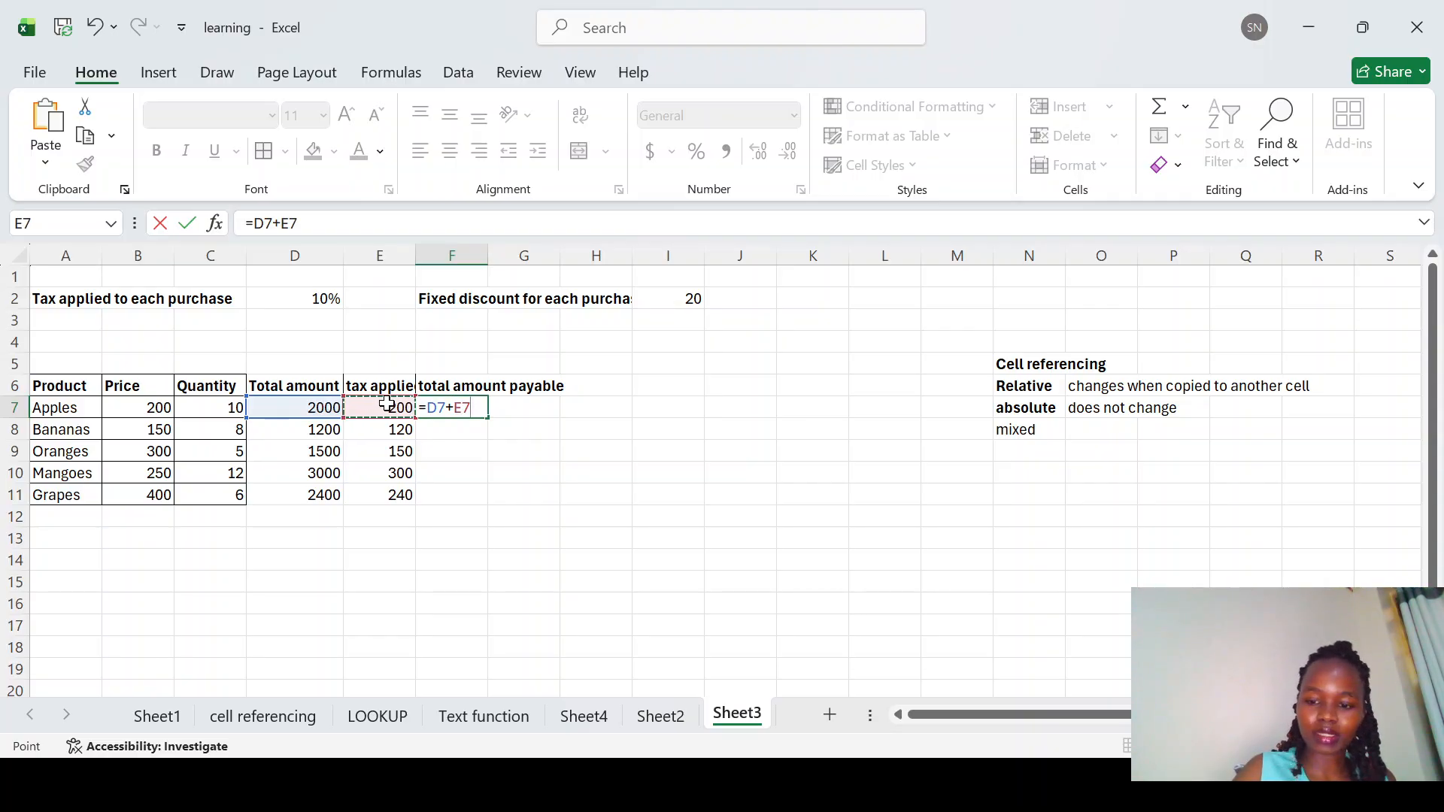
type("-")
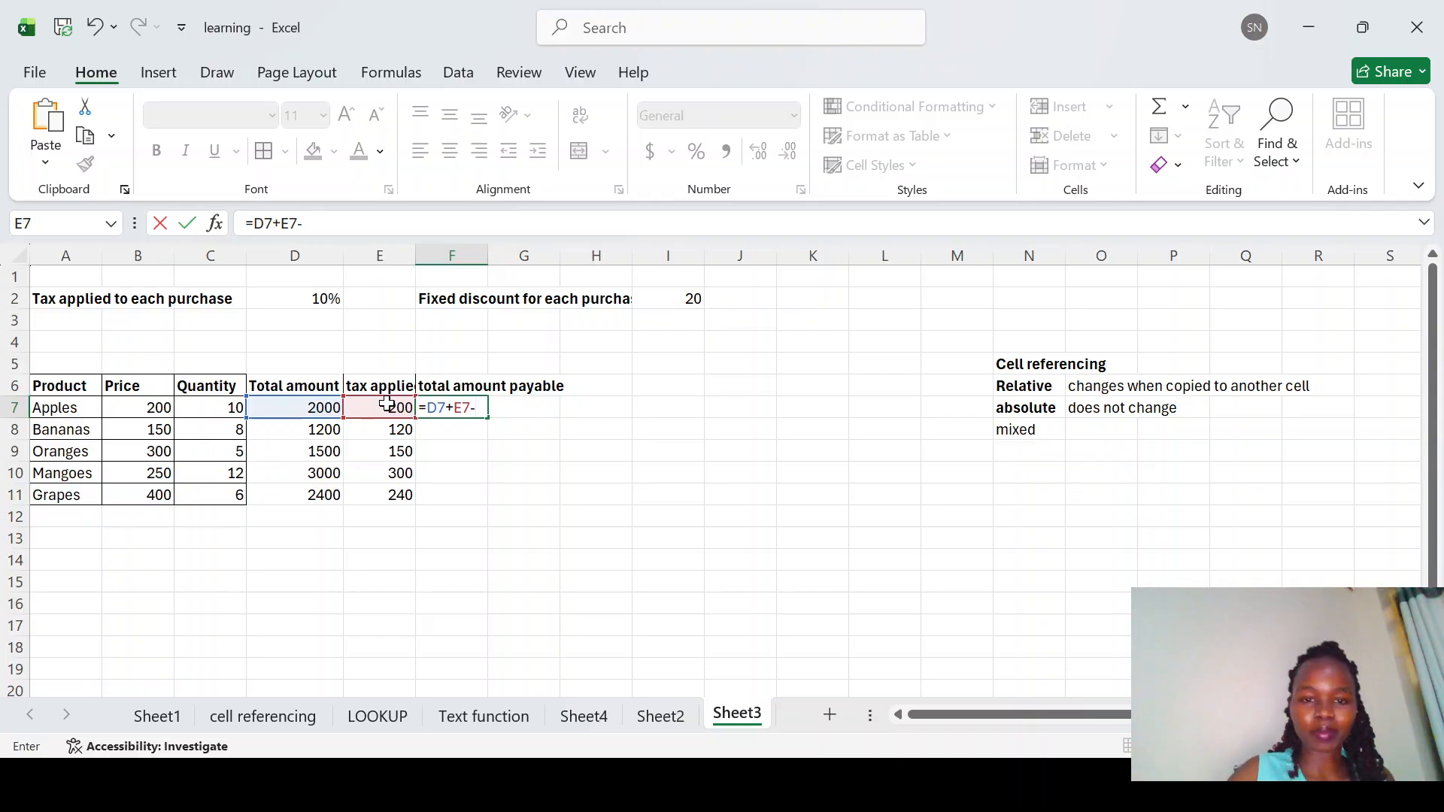
left_click(681, 298)
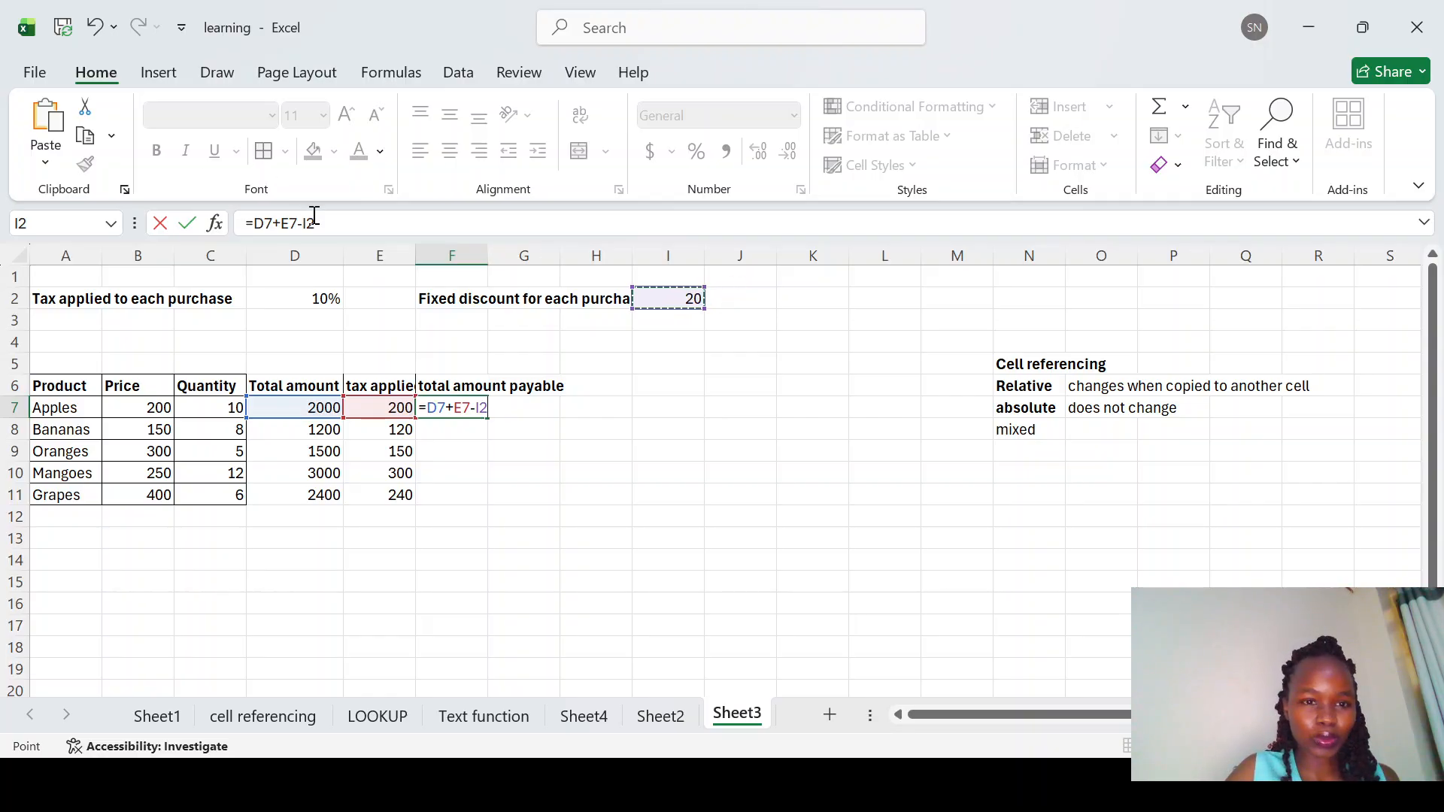
left_click(484, 408)
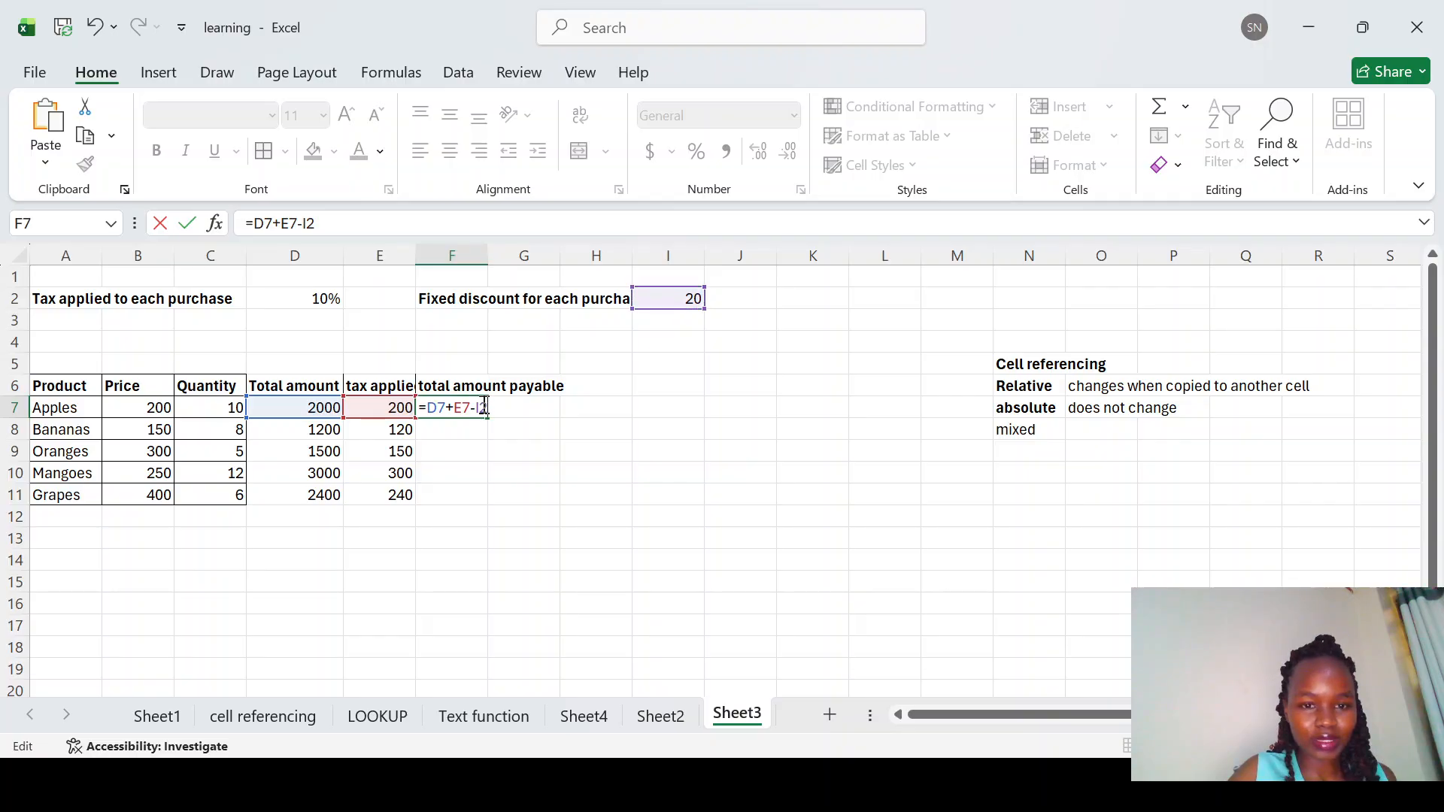
left_click(310, 224)
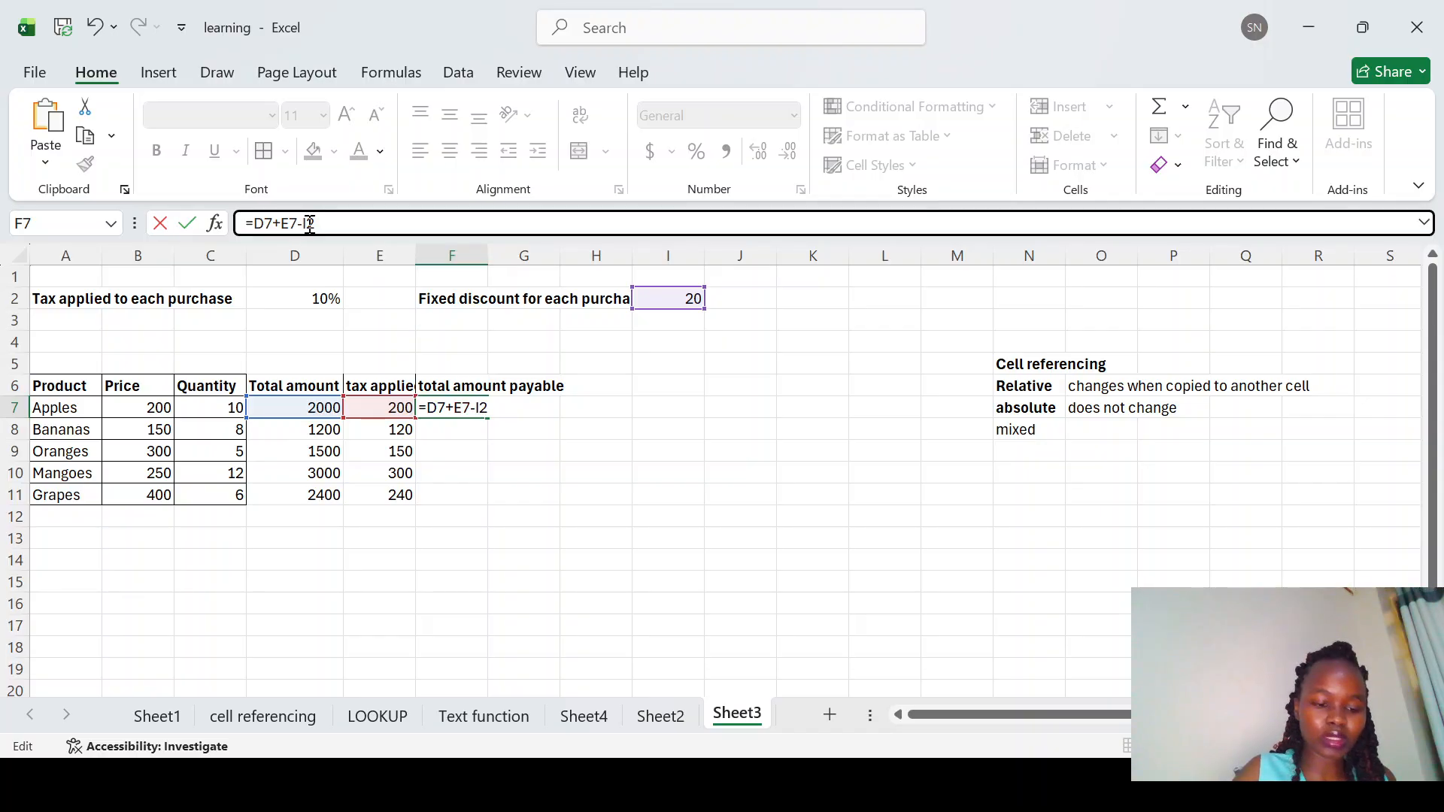
type("$")
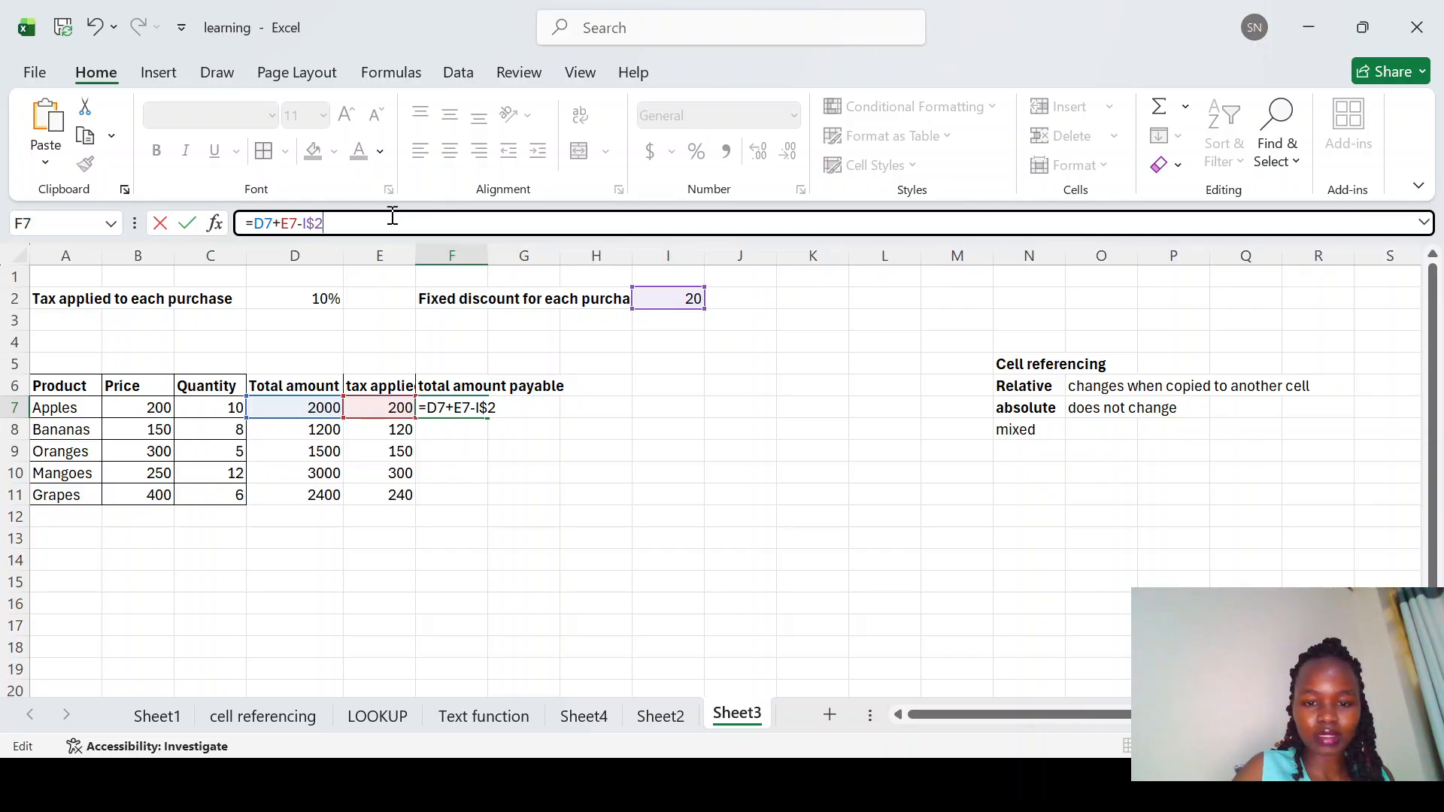
key("Return")
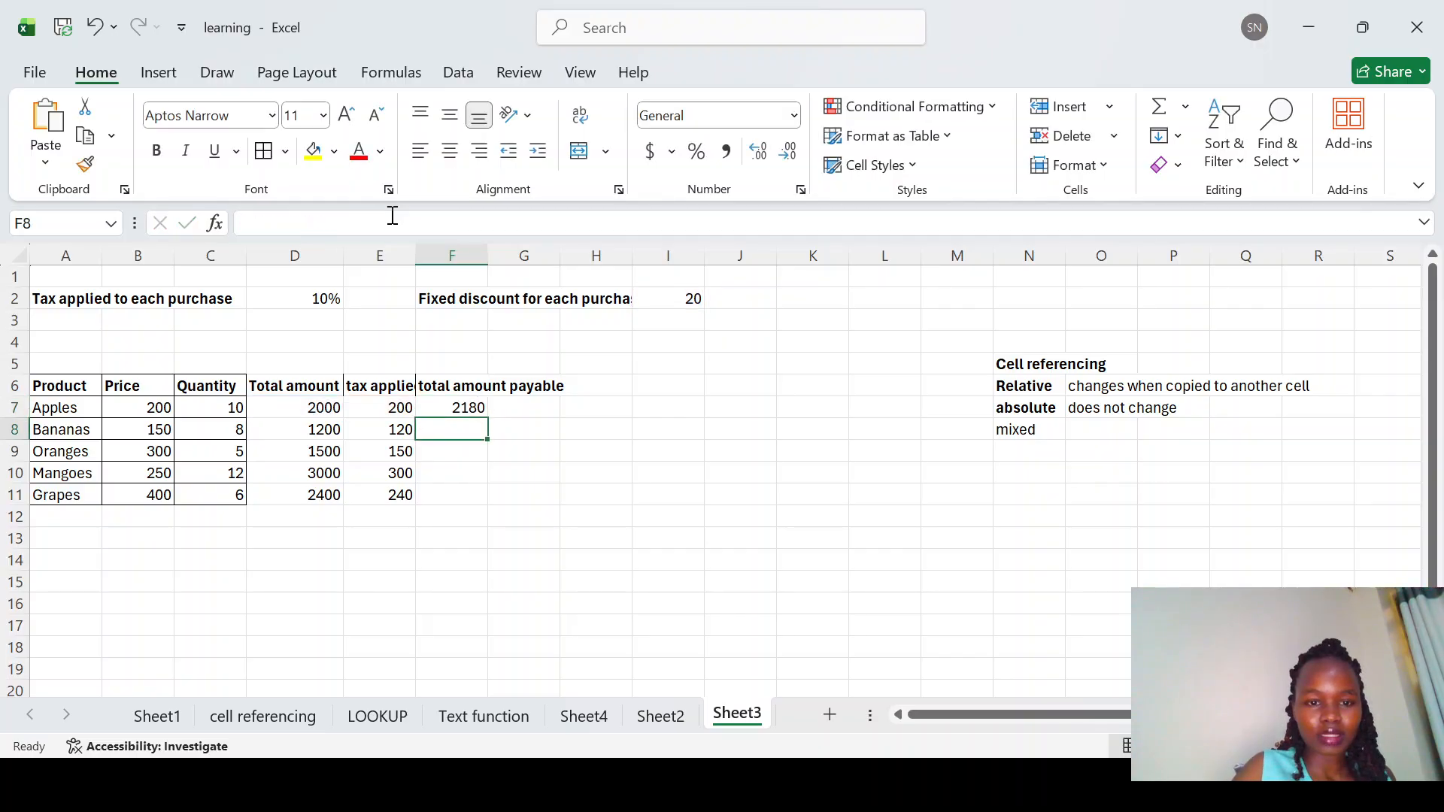
Step: Fill the F7 formula down through F11 and check the copied formulas in F8 to F11
left_click(467, 403)
left_click_drag(485, 415, 490, 498)
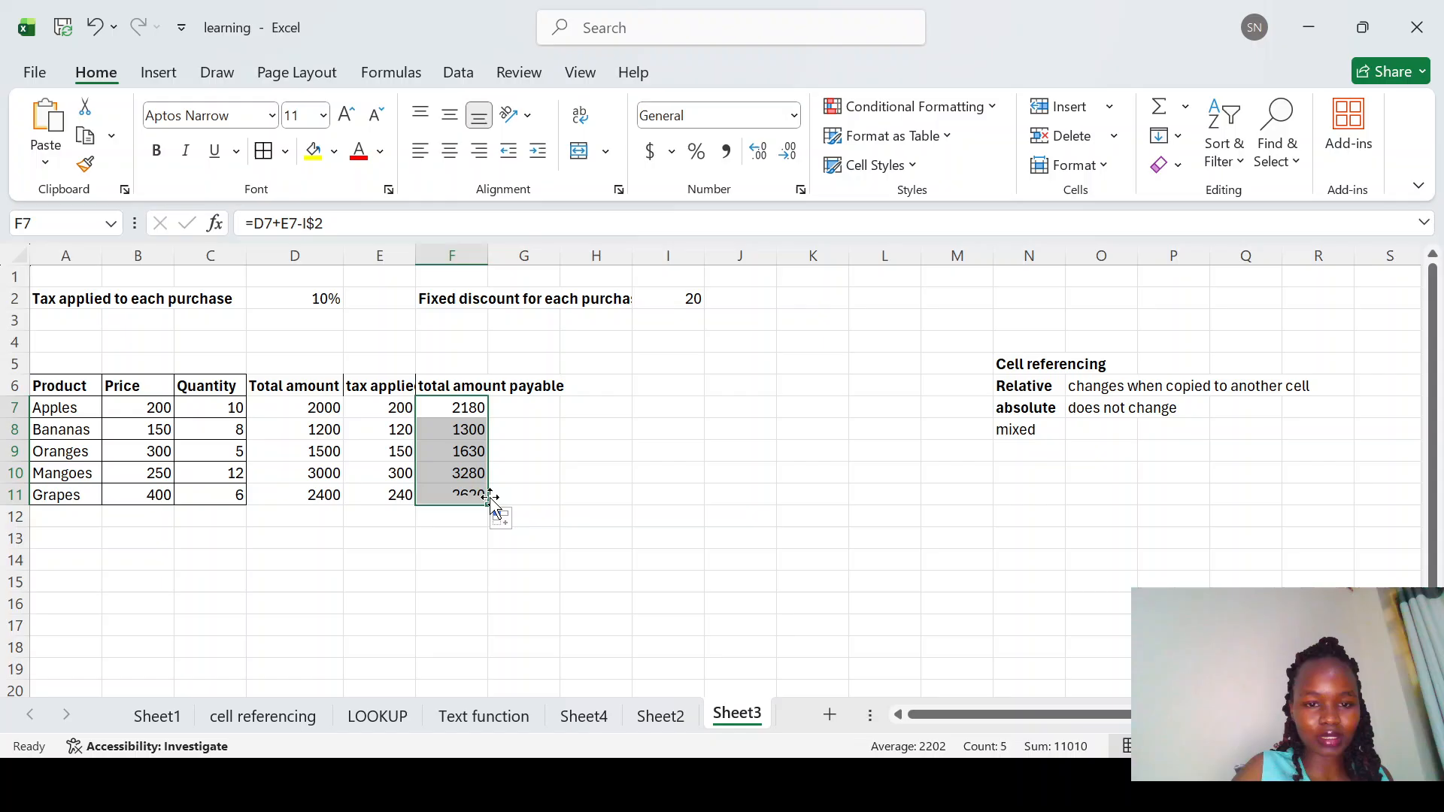
left_click(471, 429)
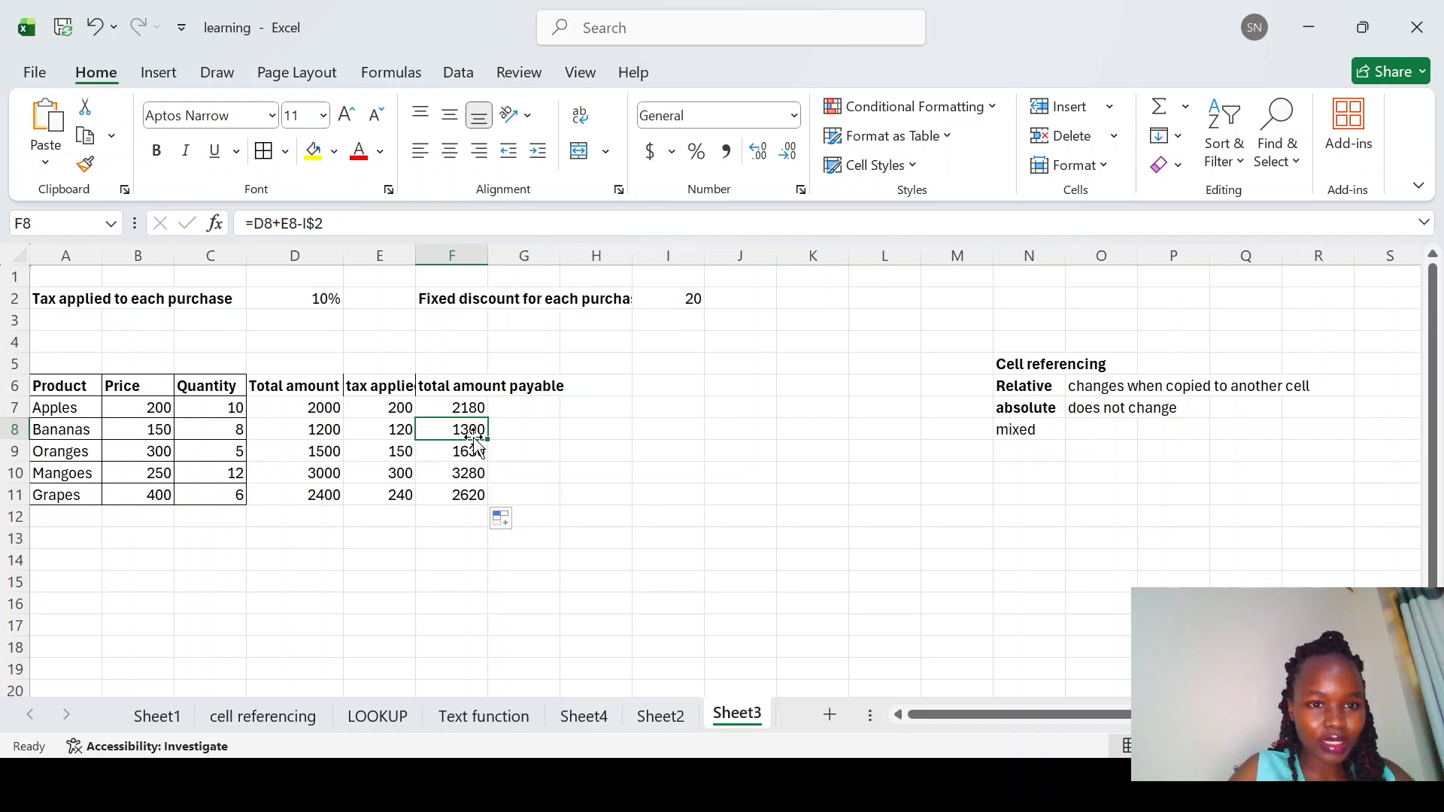
left_click(476, 451)
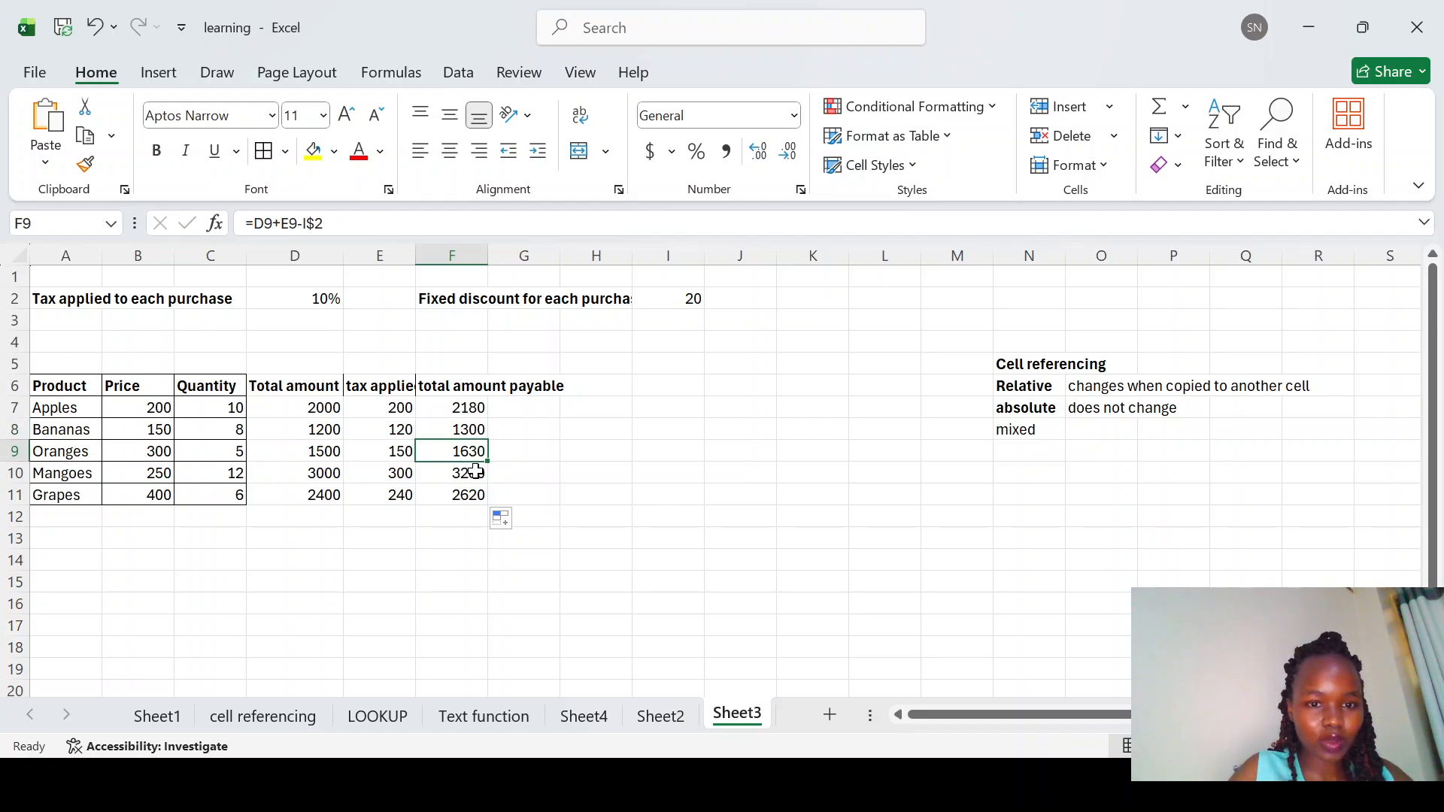
left_click(477, 472)
left_click(474, 497)
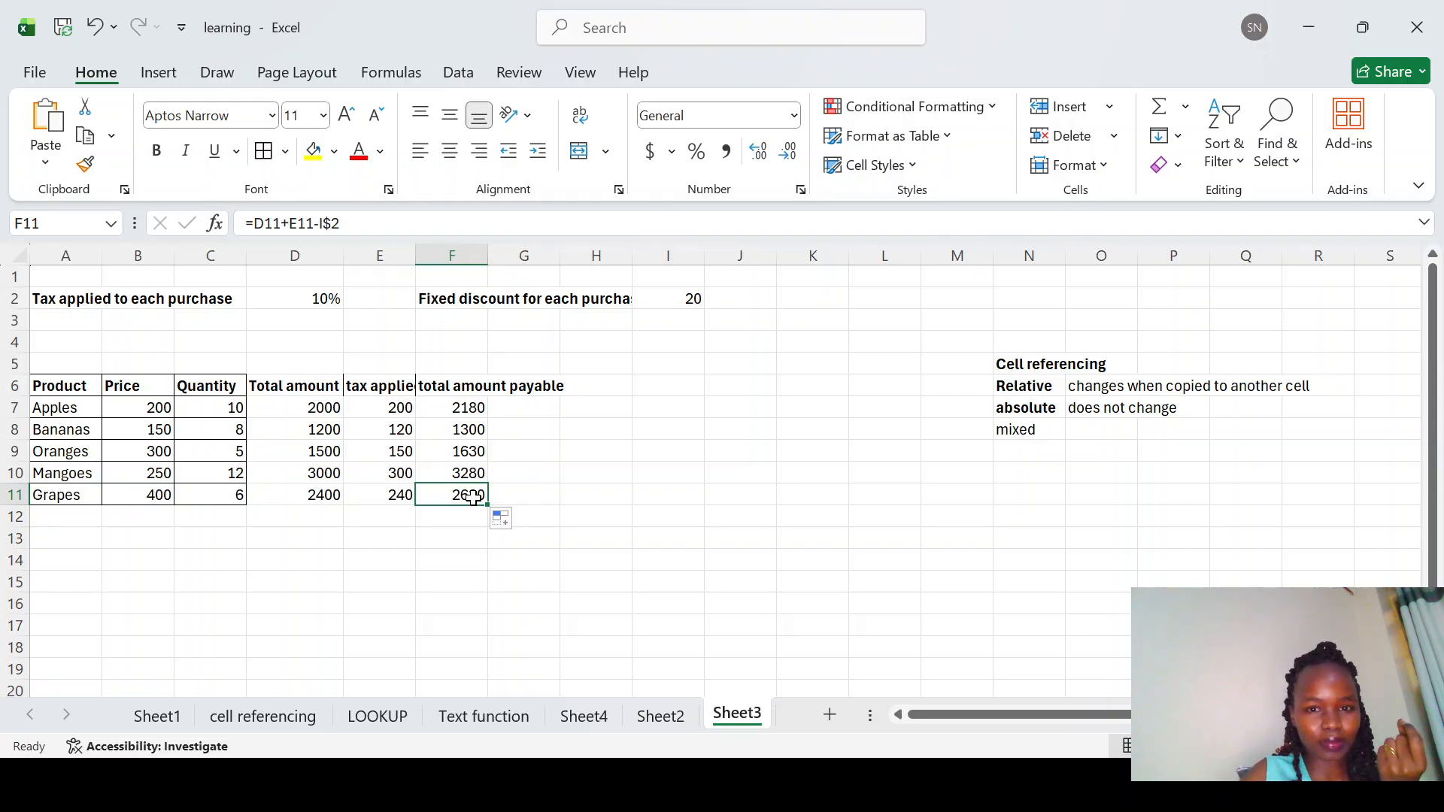
Step: Review the formulas in F7 through F11 to compare which cells each one references
left_click(464, 426)
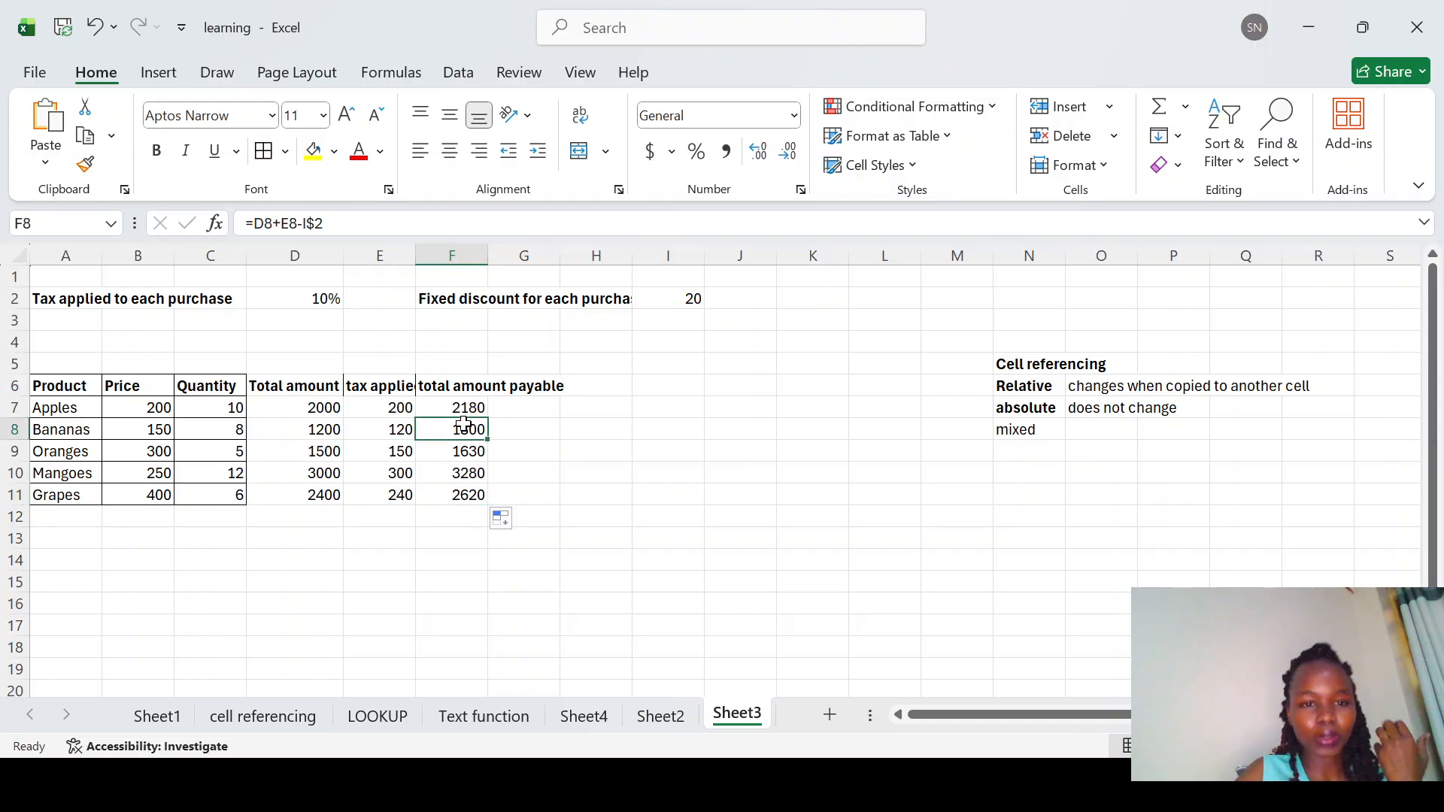
left_click(442, 411)
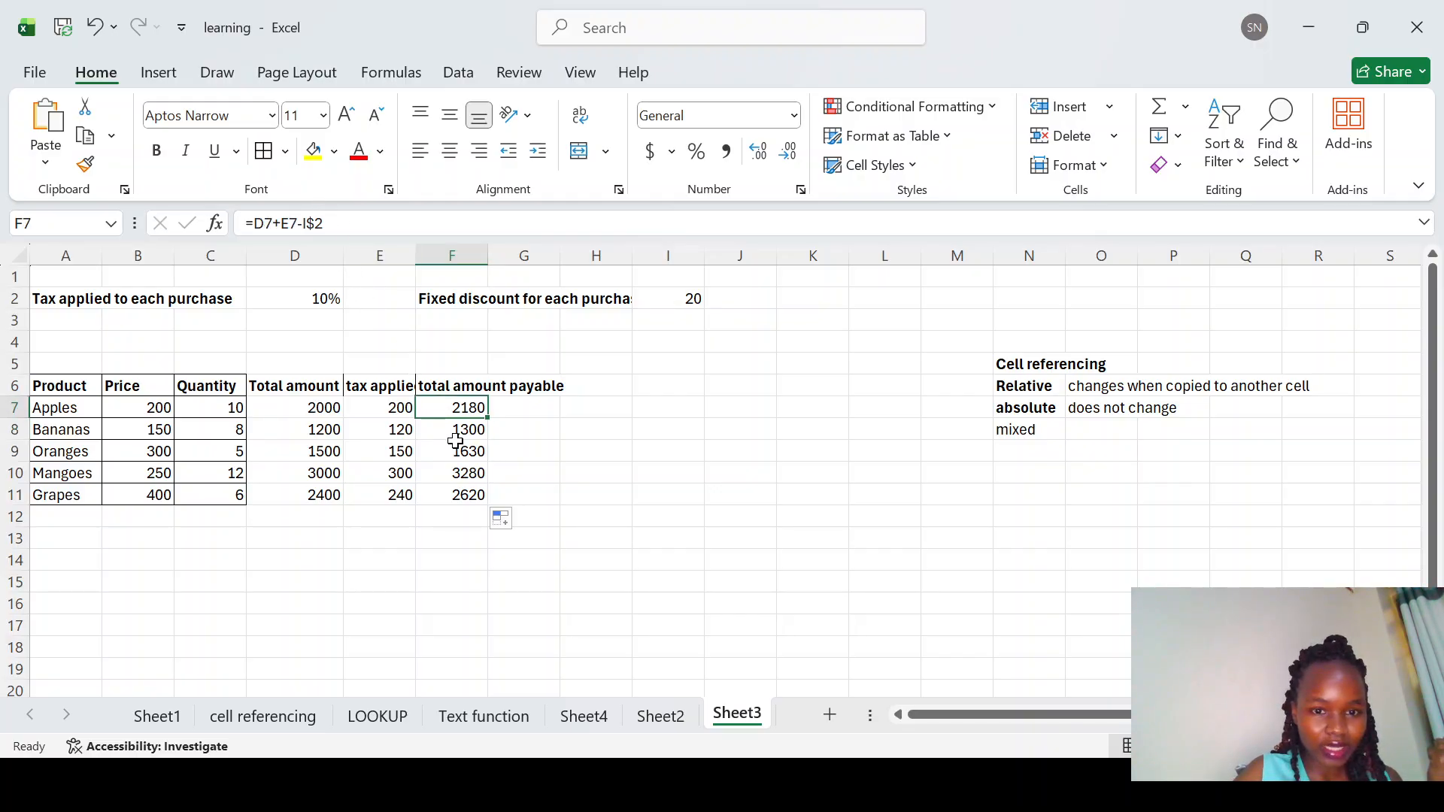
left_click(453, 428)
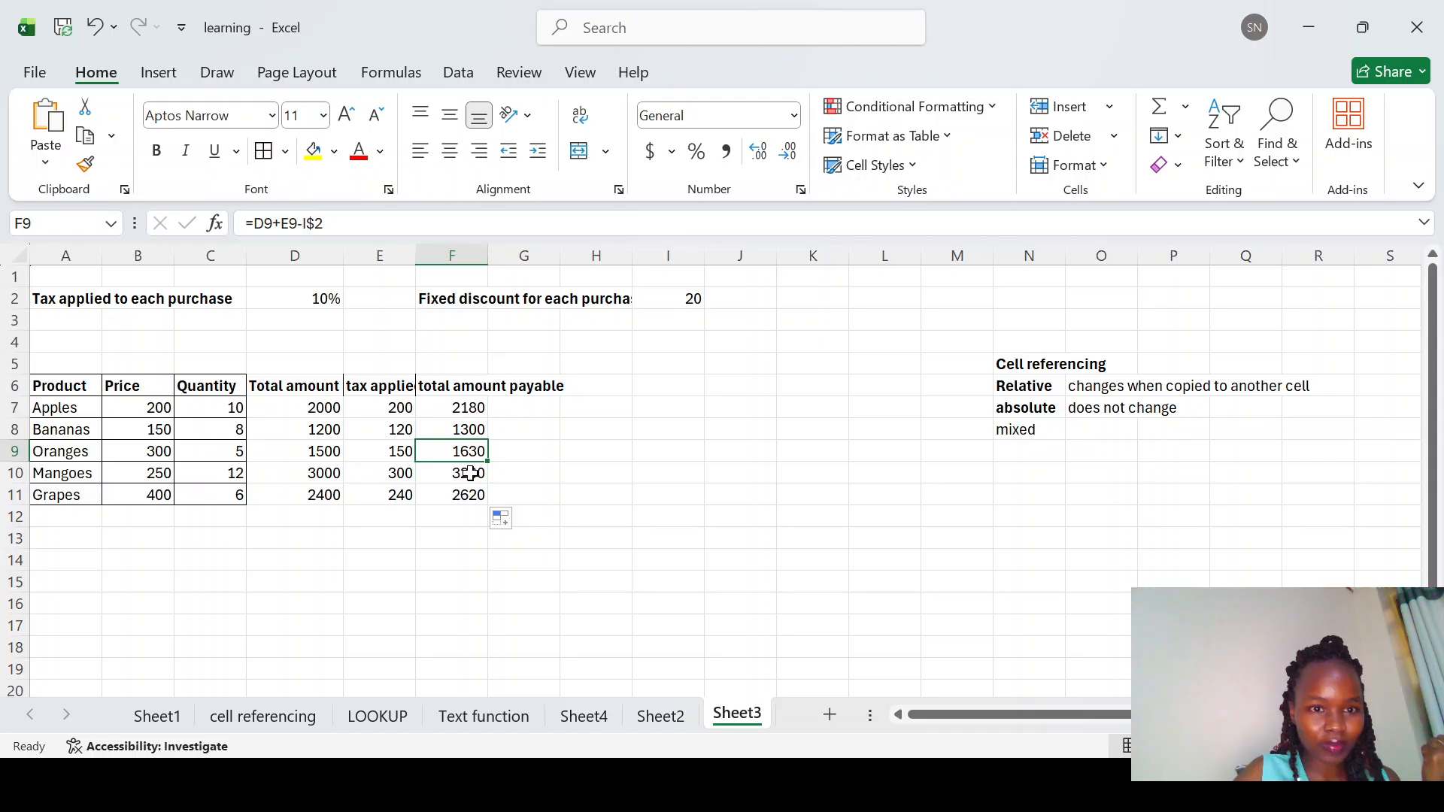
left_click(470, 474)
left_click(465, 493)
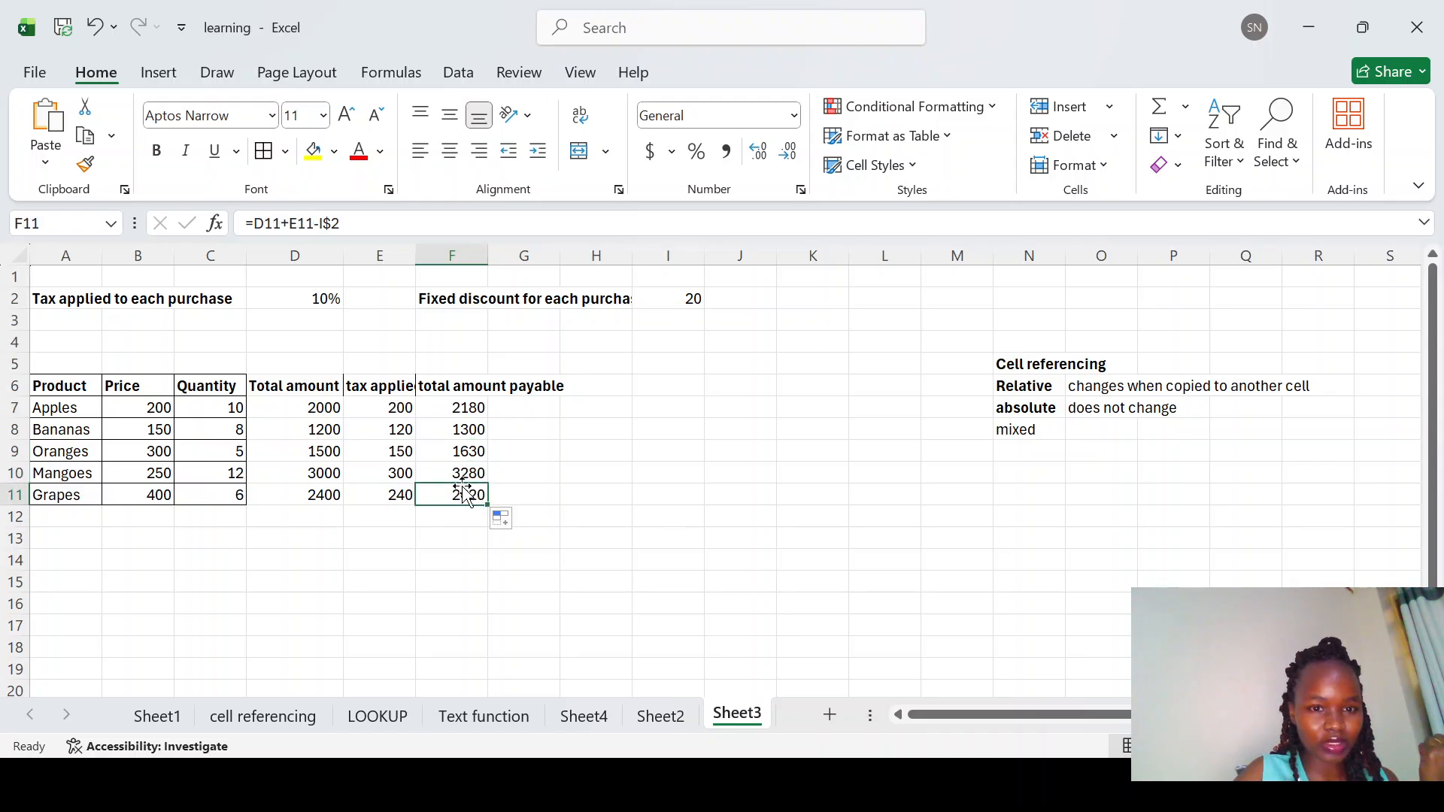
left_click(453, 471)
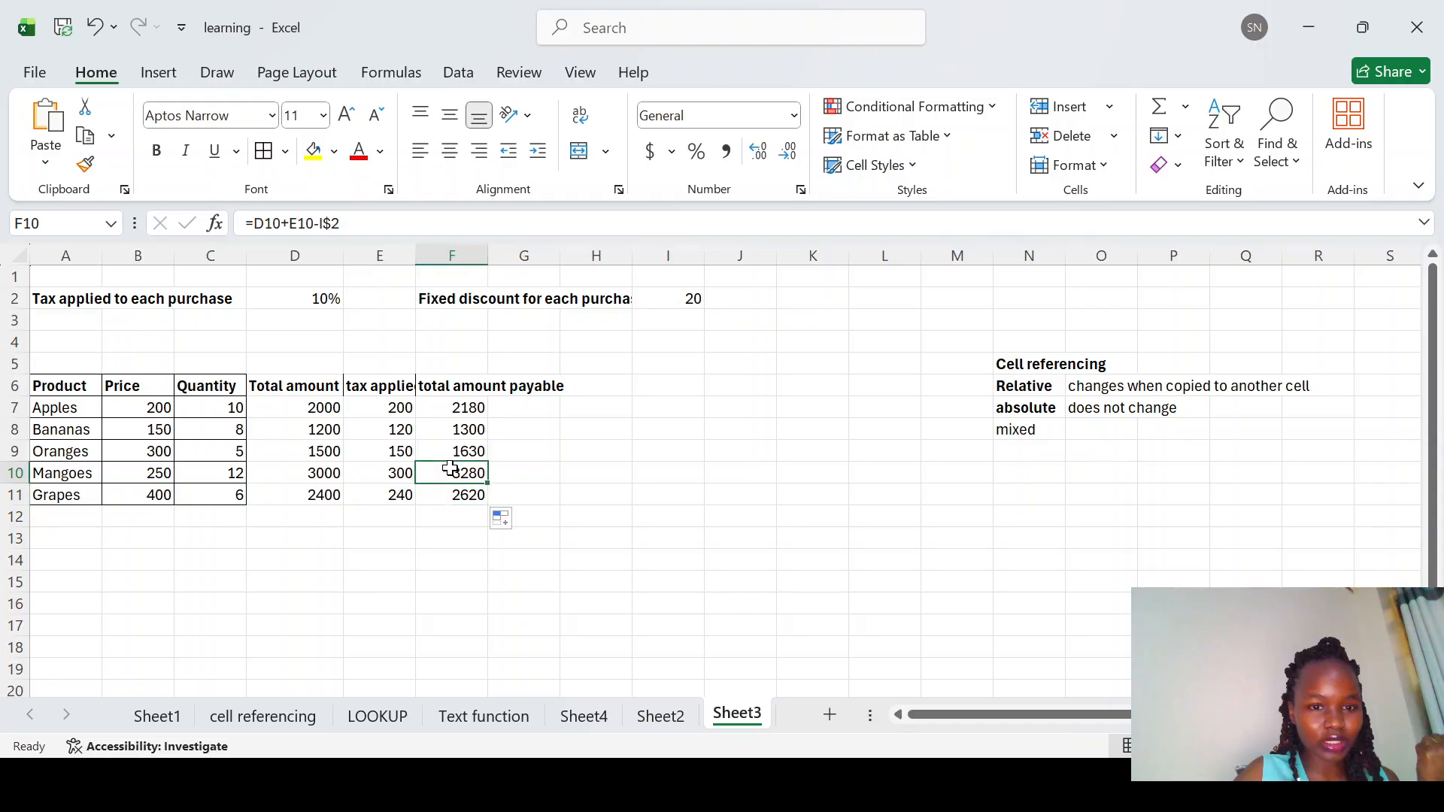
left_click(465, 448)
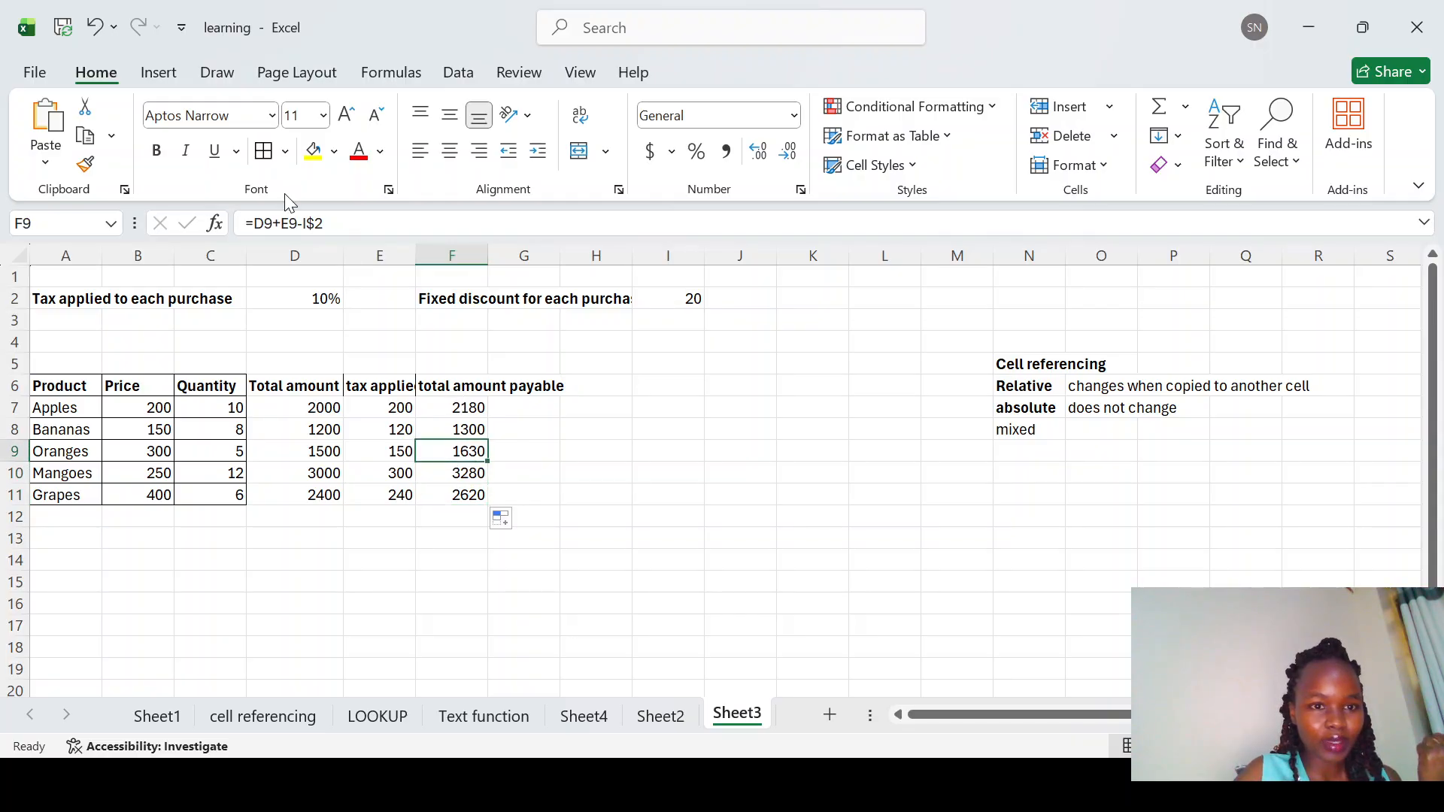
left_click(466, 471)
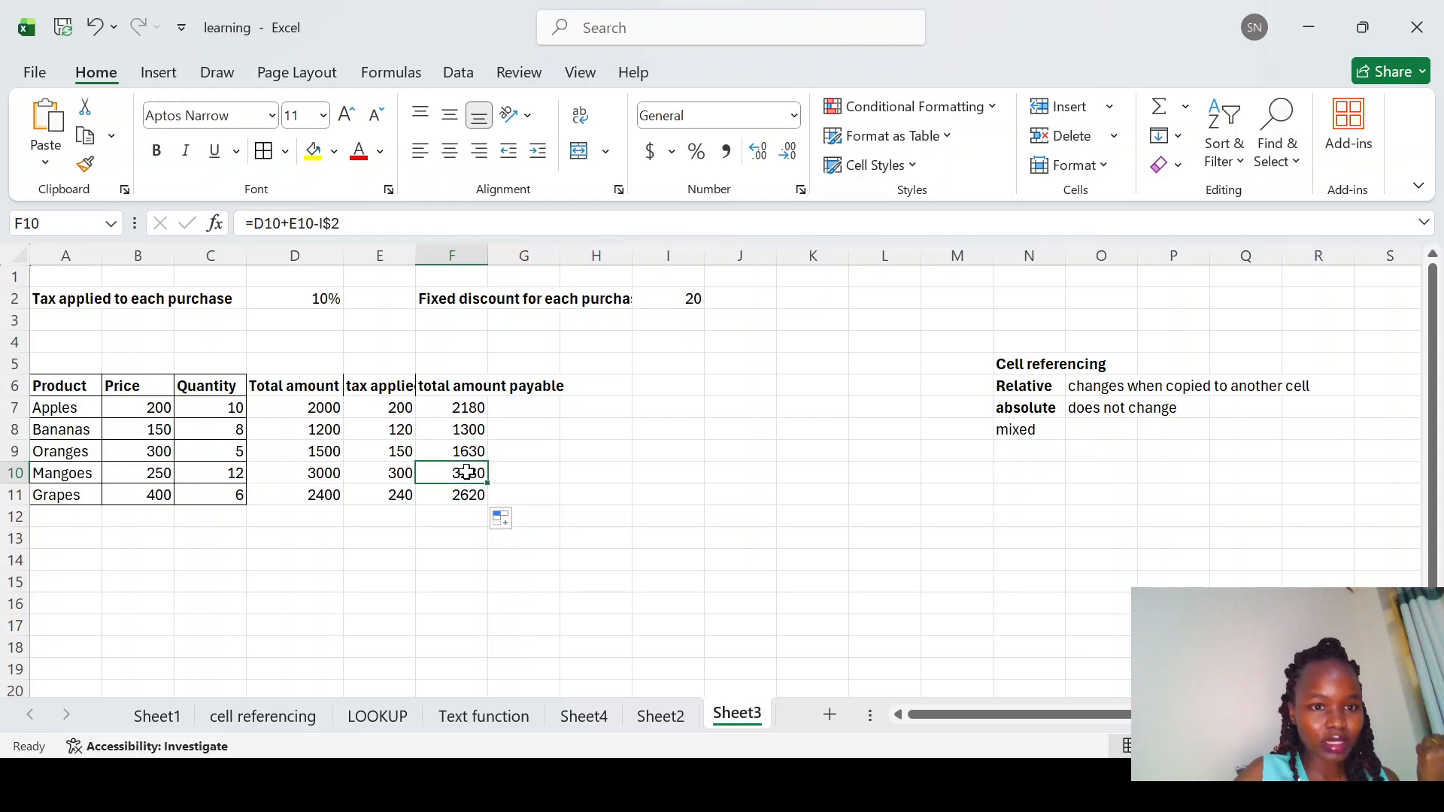